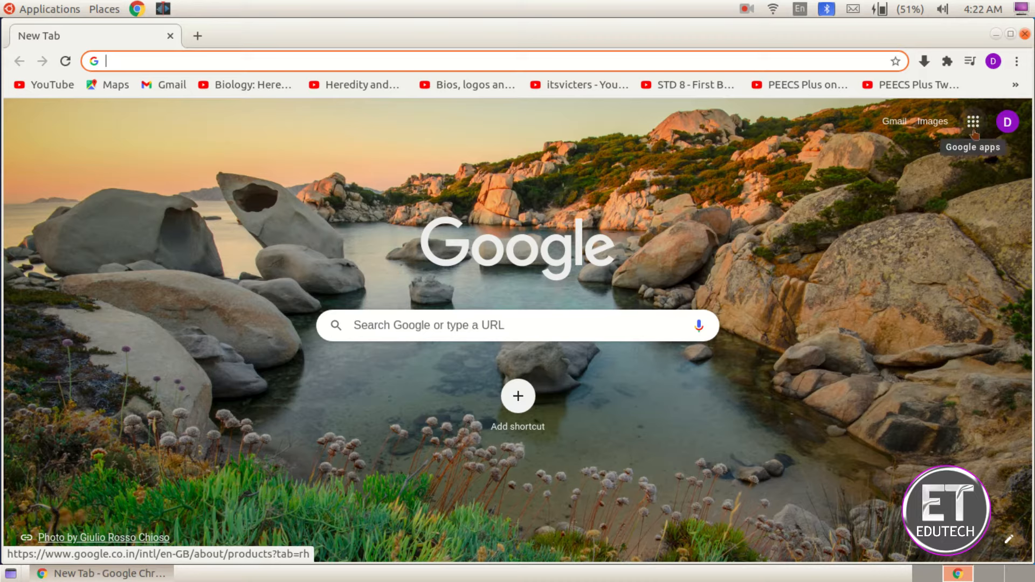
- Open Google Drive and bring up the Google Sheets template gallery for a new spreadsheet
{"action": "left_click", "coordinate": [972, 123]}
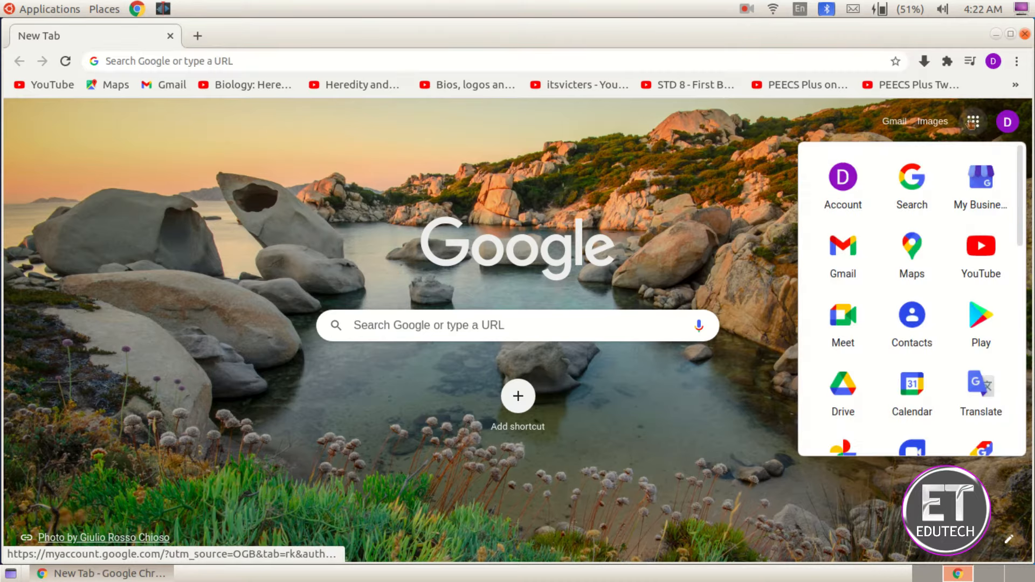
{"action": "left_click", "coordinate": [853, 403]}
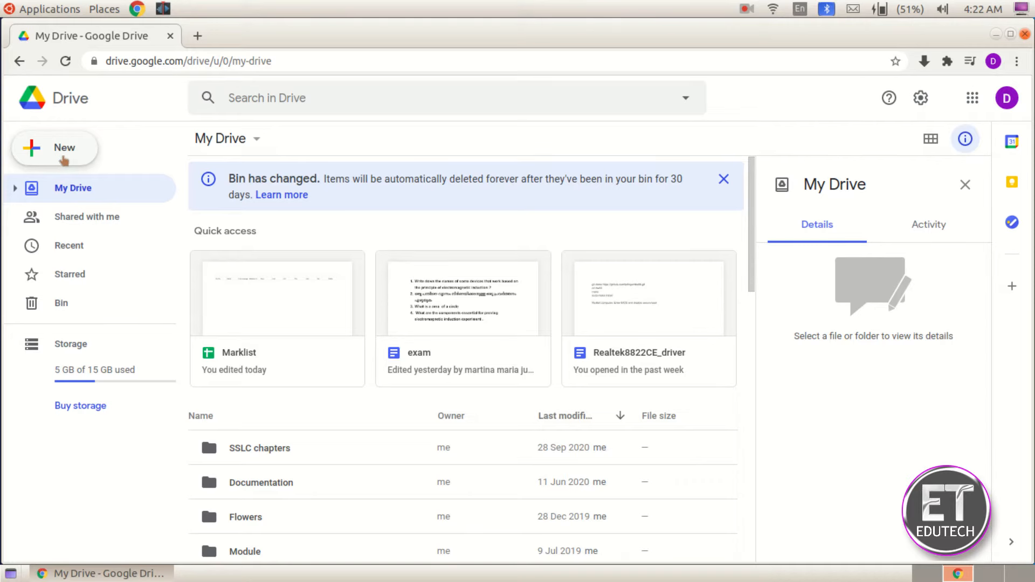
{"action": "left_click", "coordinate": [49, 150]}
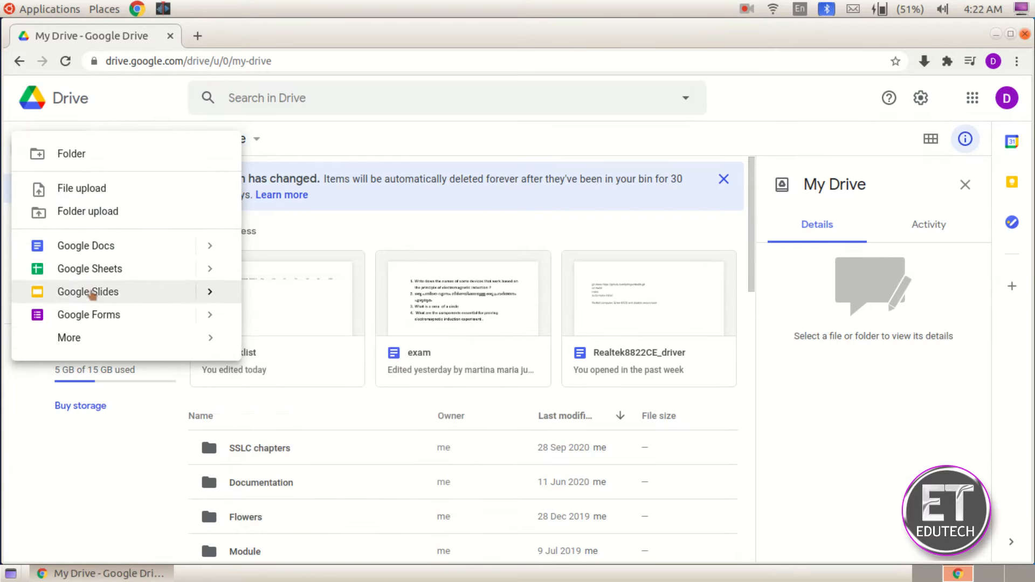
{"action": "mouse_move", "coordinate": [212, 272]}
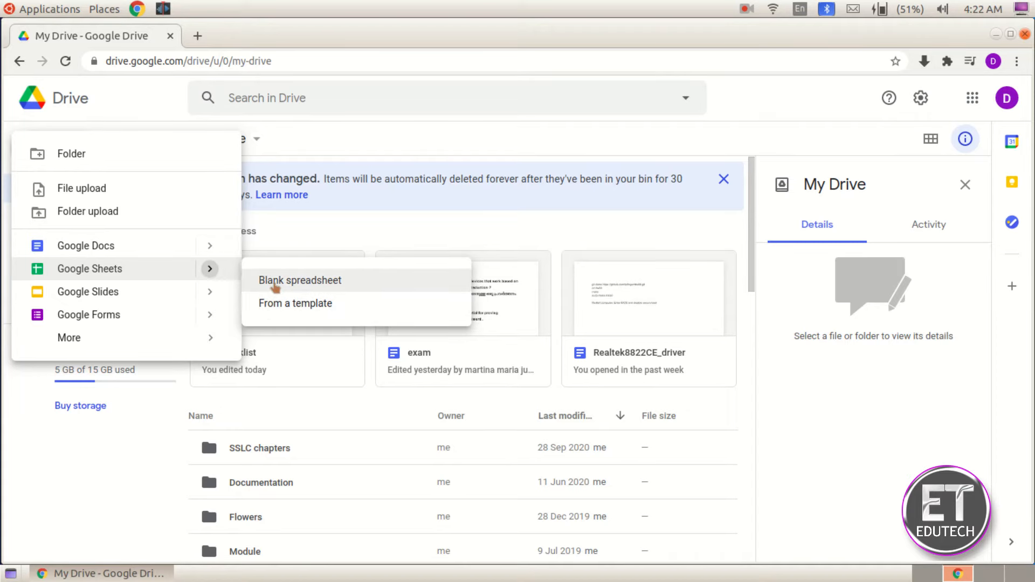
{"action": "left_click", "coordinate": [274, 304]}
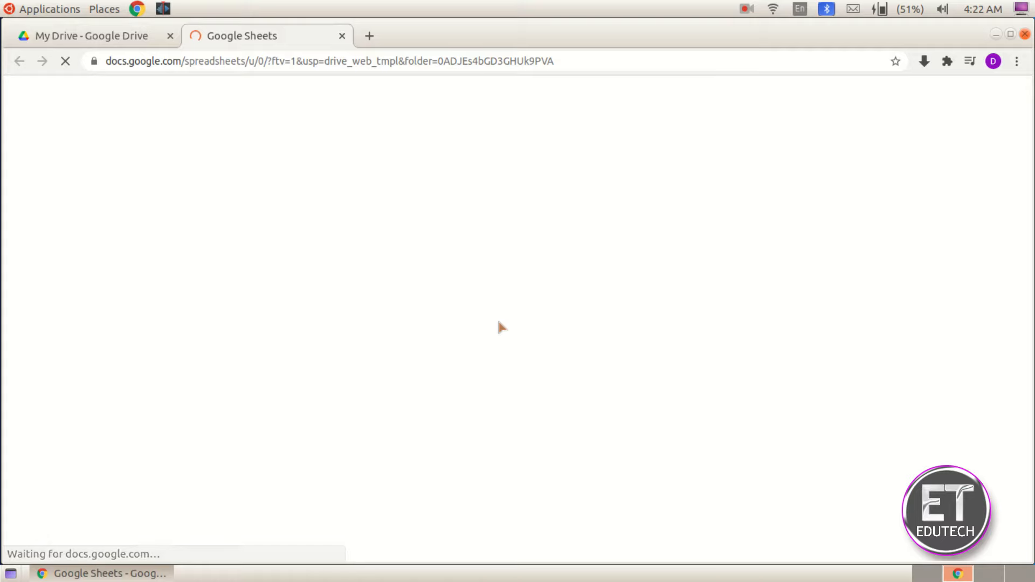
- Browse the spreadsheet templates in the Personal, Work and Project management sections of the gallery
{"action": "scroll", "coordinate": [869, 388], "scroll_direction": "down", "scroll_amount": 5}
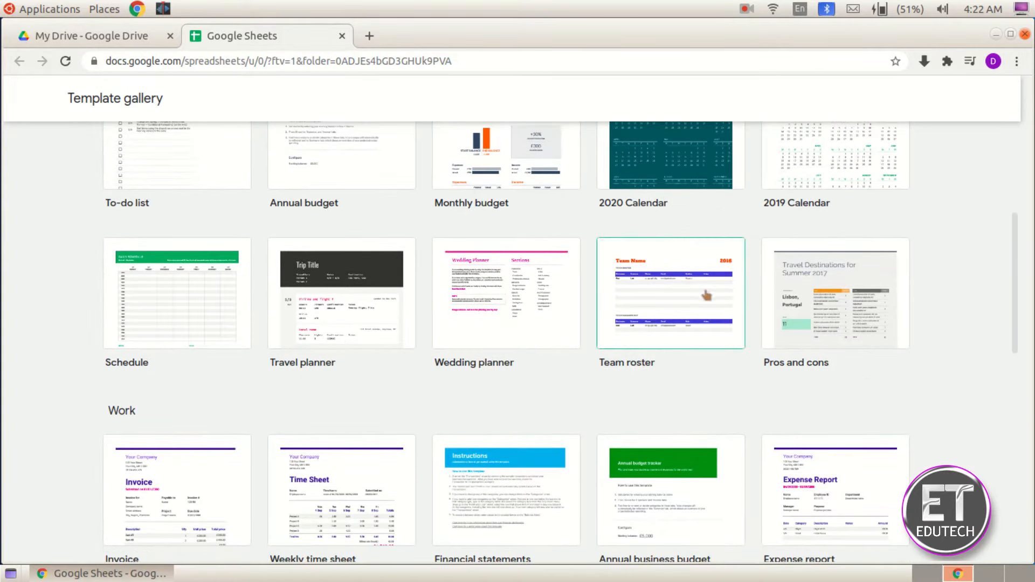
{"action": "scroll", "coordinate": [507, 405], "scroll_direction": "down", "scroll_amount": 1}
{"action": "scroll", "coordinate": [507, 405], "scroll_direction": "down", "scroll_amount": 3}
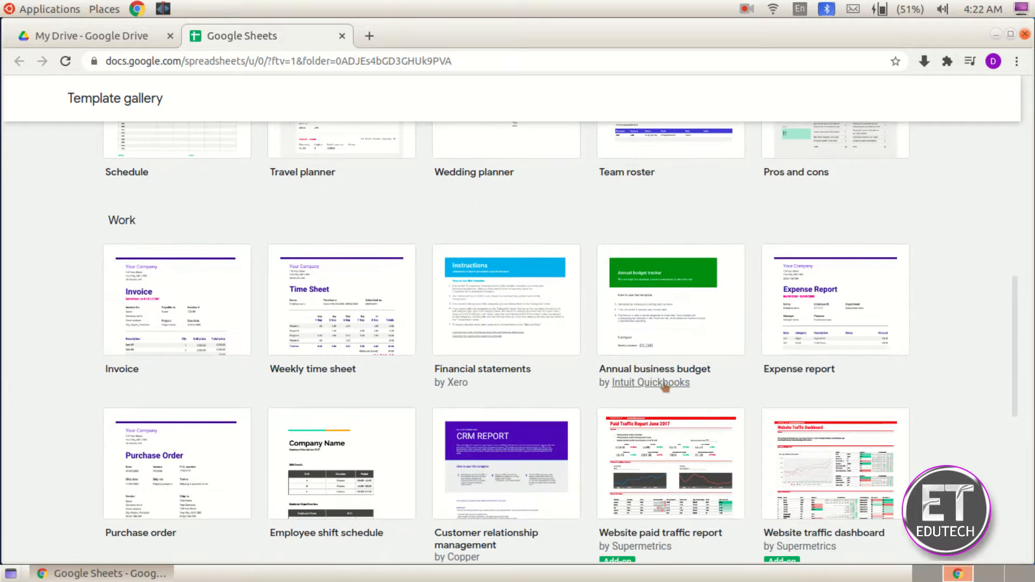
{"action": "scroll", "coordinate": [647, 386], "scroll_direction": "down", "scroll_amount": 3}
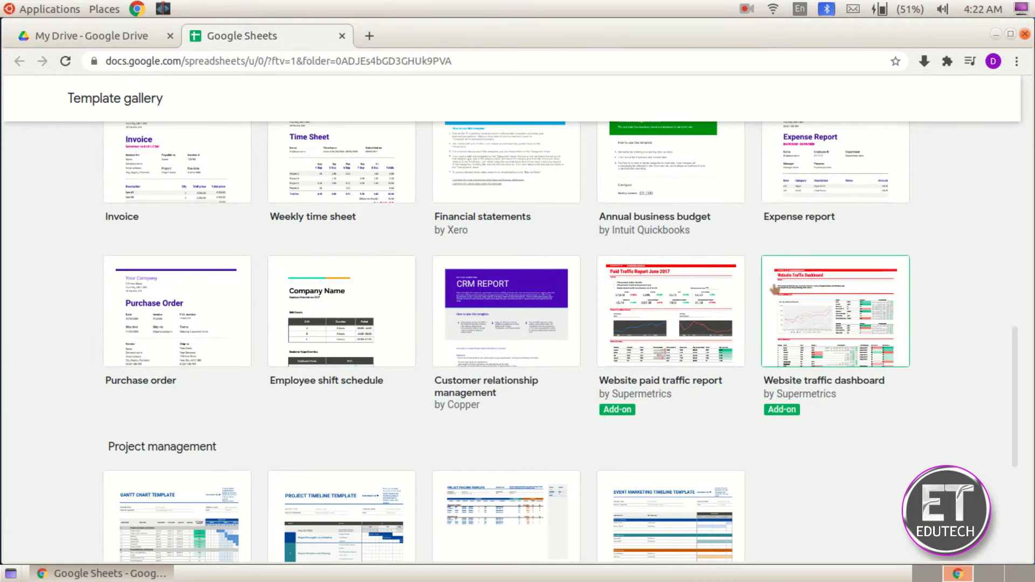
{"action": "left_click_drag", "start_coordinate": [1014, 396], "coordinate": [1029, 112]}
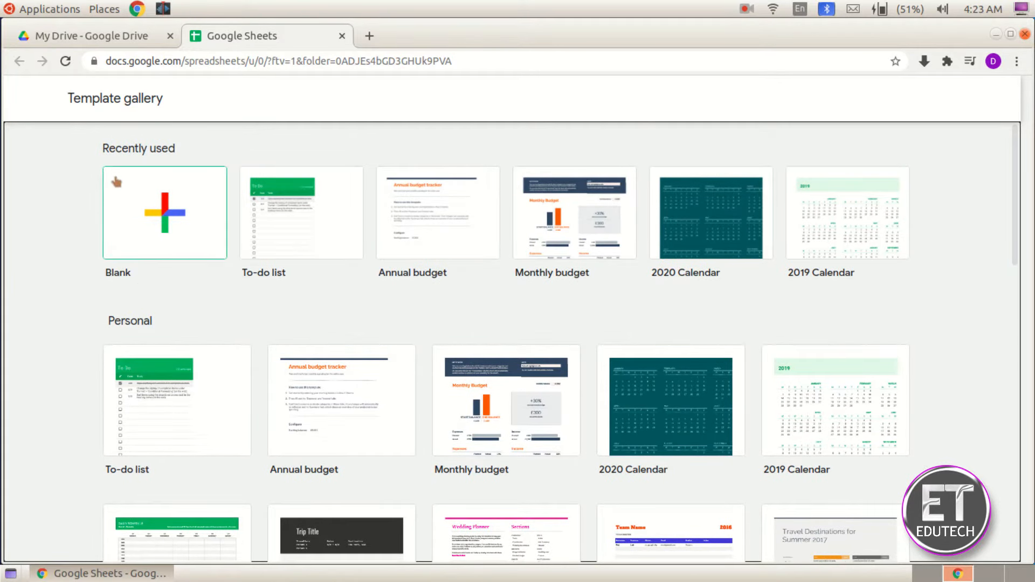
- Return to My Drive and create a new Google Sheets spreadsheet from there
{"action": "left_click", "coordinate": [92, 35]}
{"action": "left_click", "coordinate": [62, 148]}
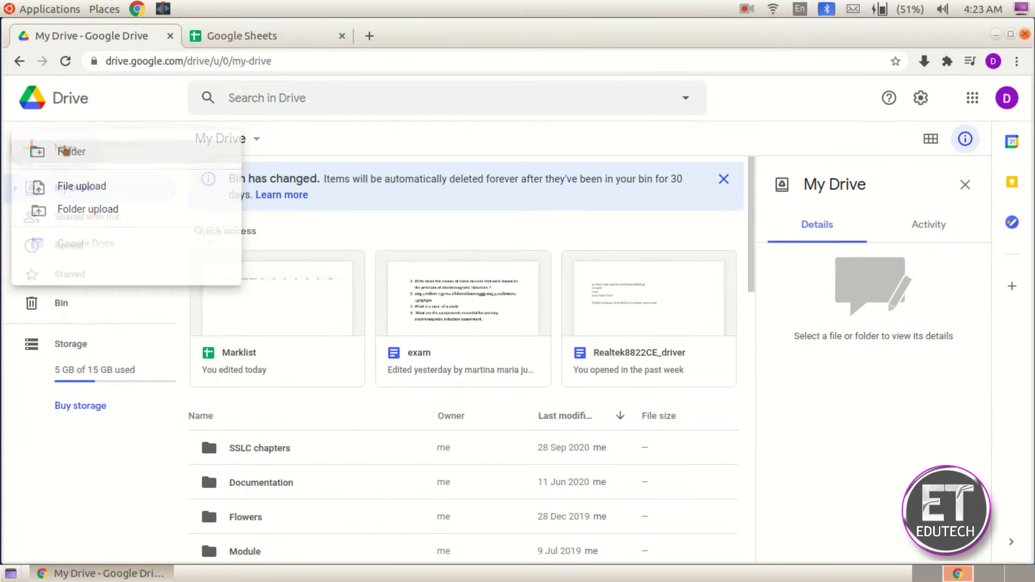
{"action": "left_click", "coordinate": [97, 272]}
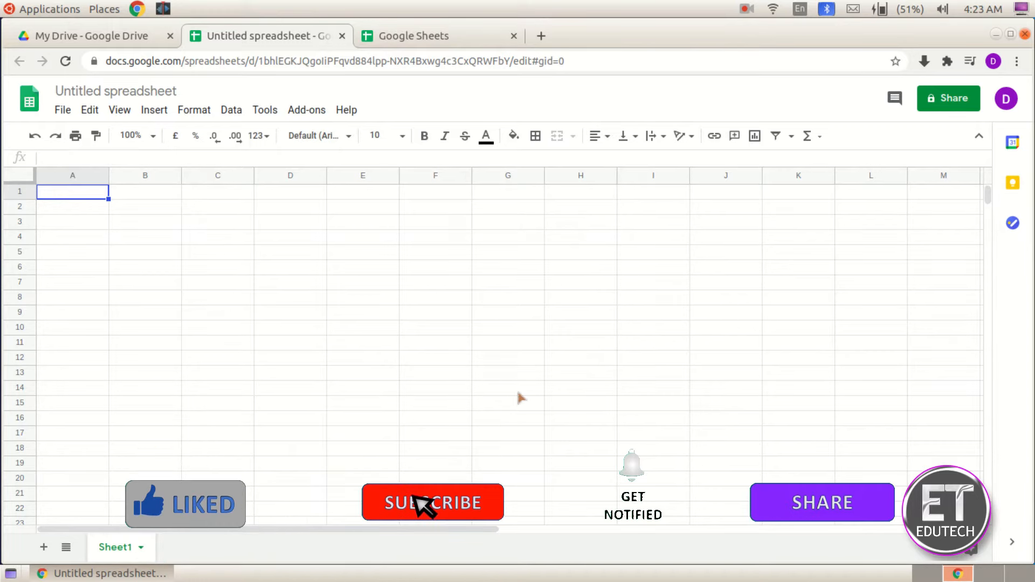
- Close the template gallery and the untitled spreadsheet, leaving only My Drive open
{"action": "left_click", "coordinate": [501, 38]}
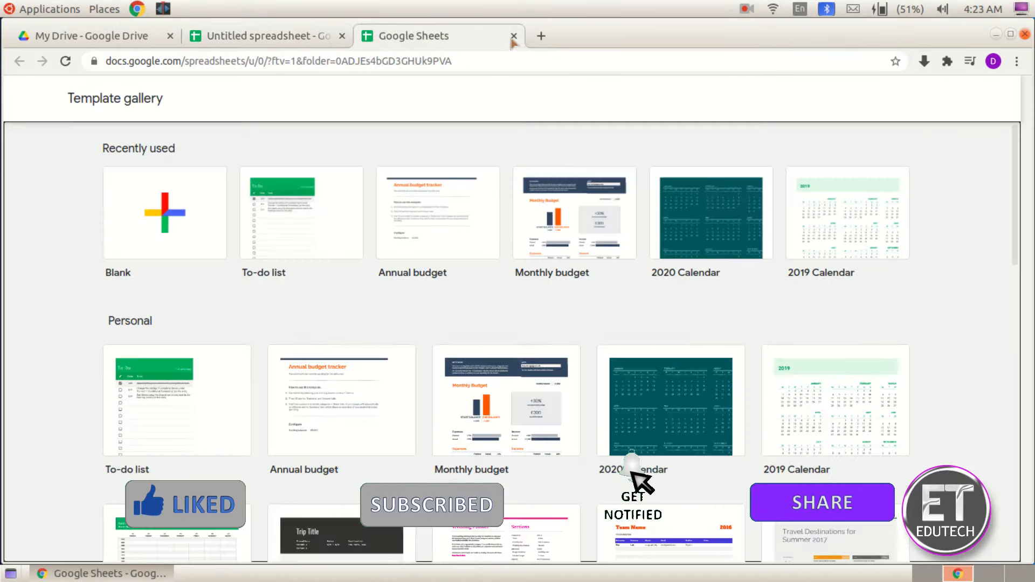
{"action": "left_click", "coordinate": [512, 36]}
{"action": "left_click", "coordinate": [341, 37]}
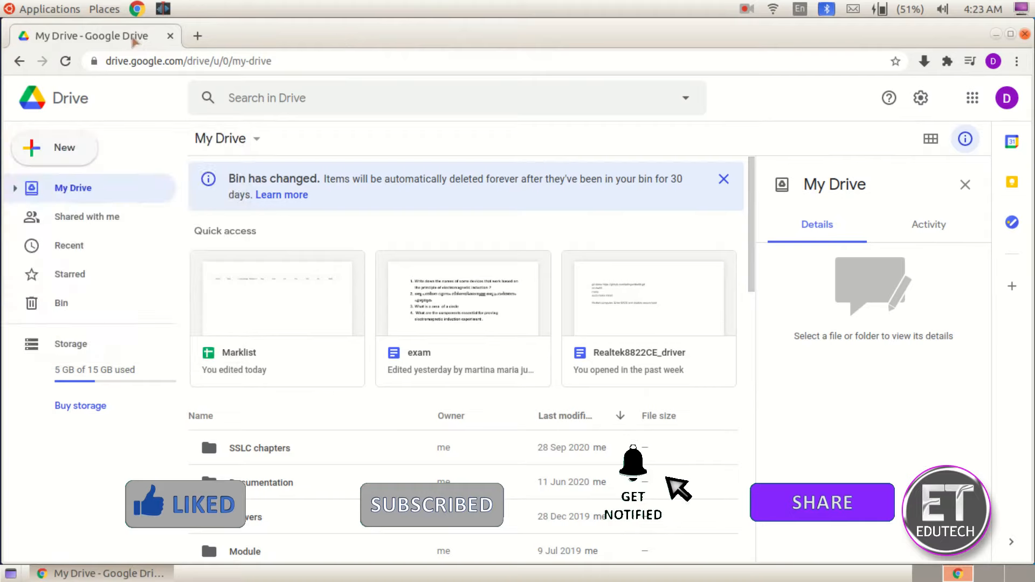
- Open the Google Sheets home page in a new tab, close My Drive and create a blank spreadsheet
{"action": "left_click", "coordinate": [197, 36]}
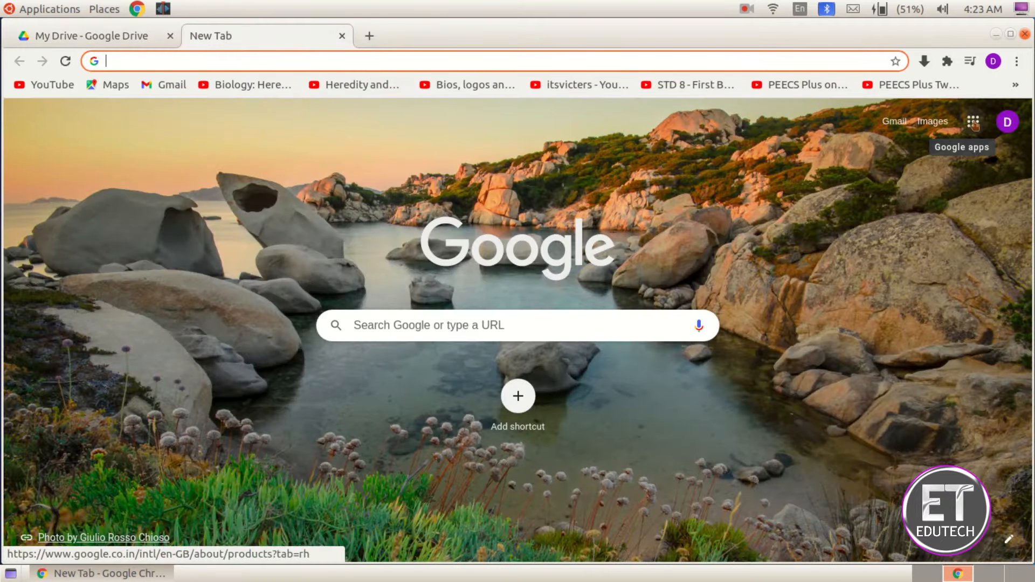
{"action": "left_click", "coordinate": [973, 121]}
{"action": "scroll", "coordinate": [902, 370], "scroll_direction": "down", "scroll_amount": 5}
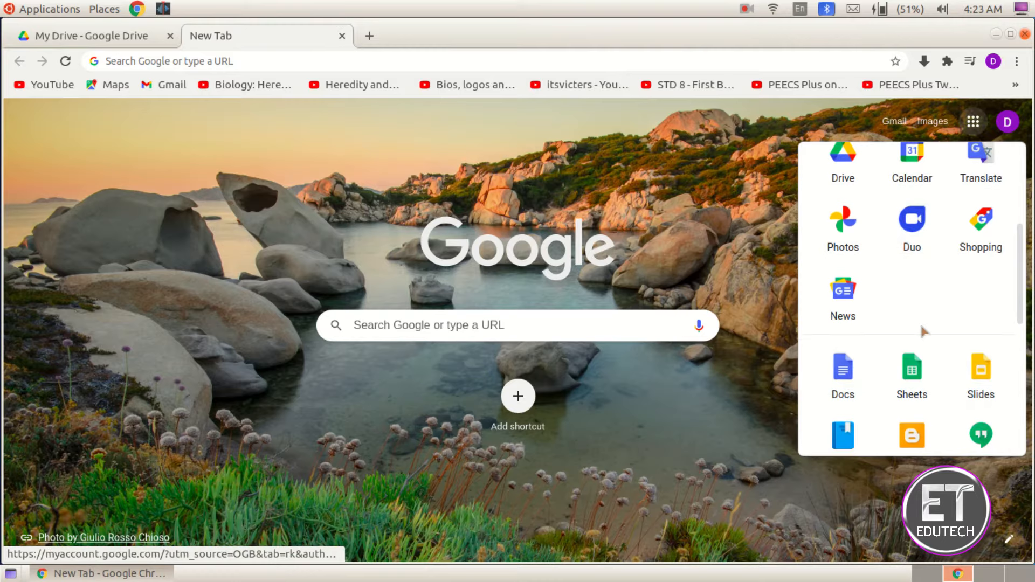
{"action": "scroll", "coordinate": [873, 313], "scroll_direction": "down", "scroll_amount": 2}
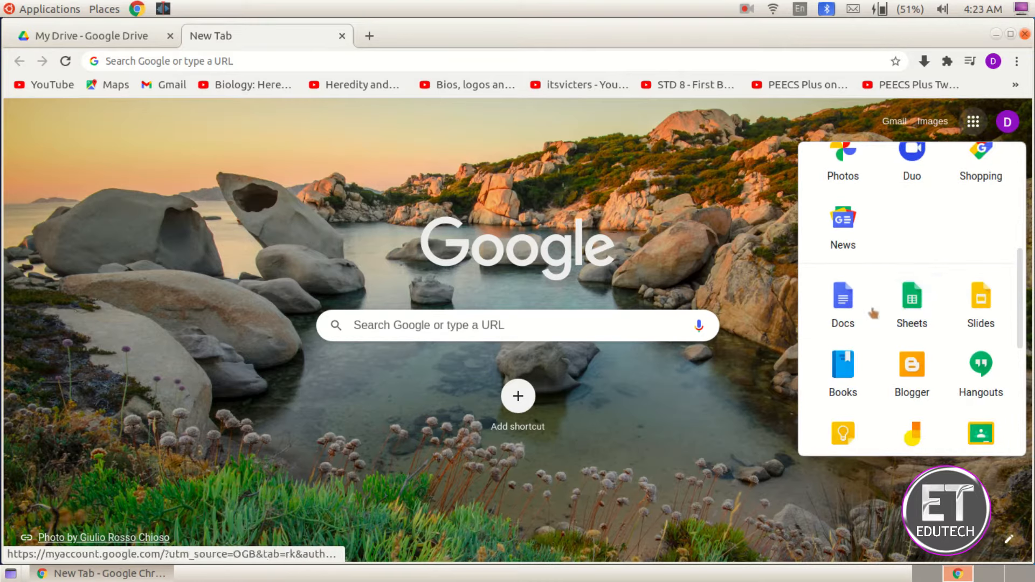
{"action": "left_click", "coordinate": [909, 311]}
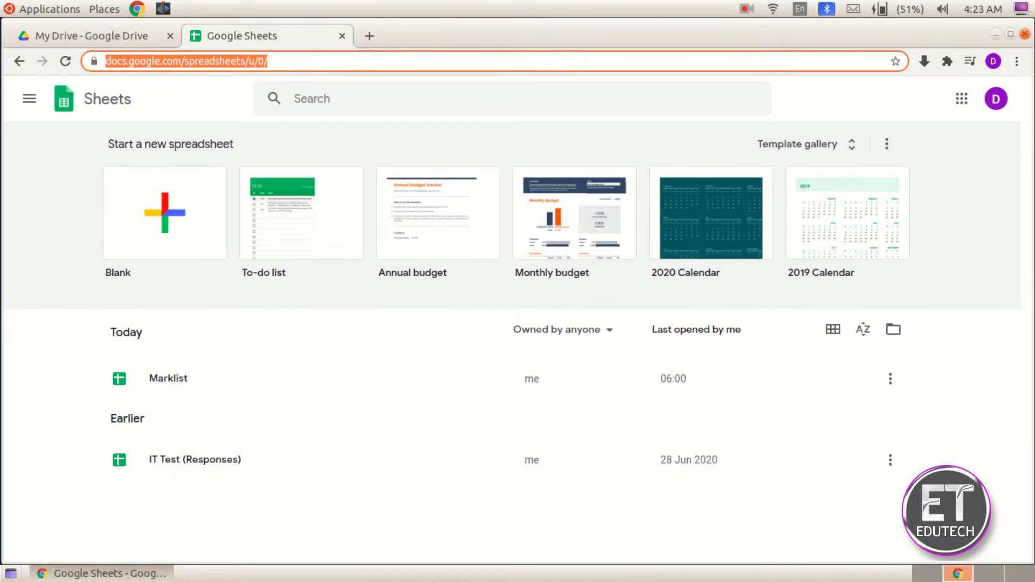
{"action": "left_click", "coordinate": [170, 36]}
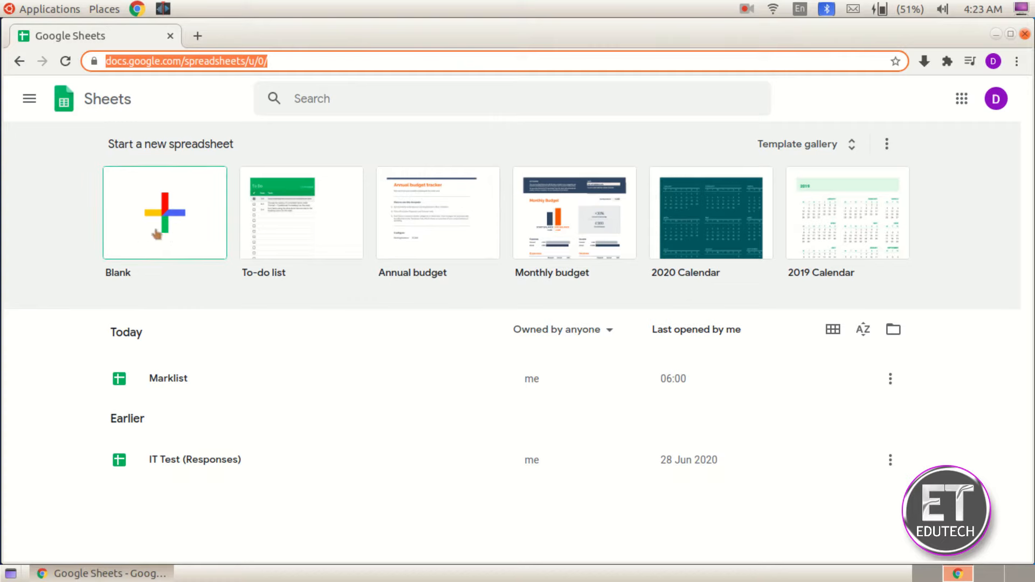
{"action": "left_click", "coordinate": [171, 212]}
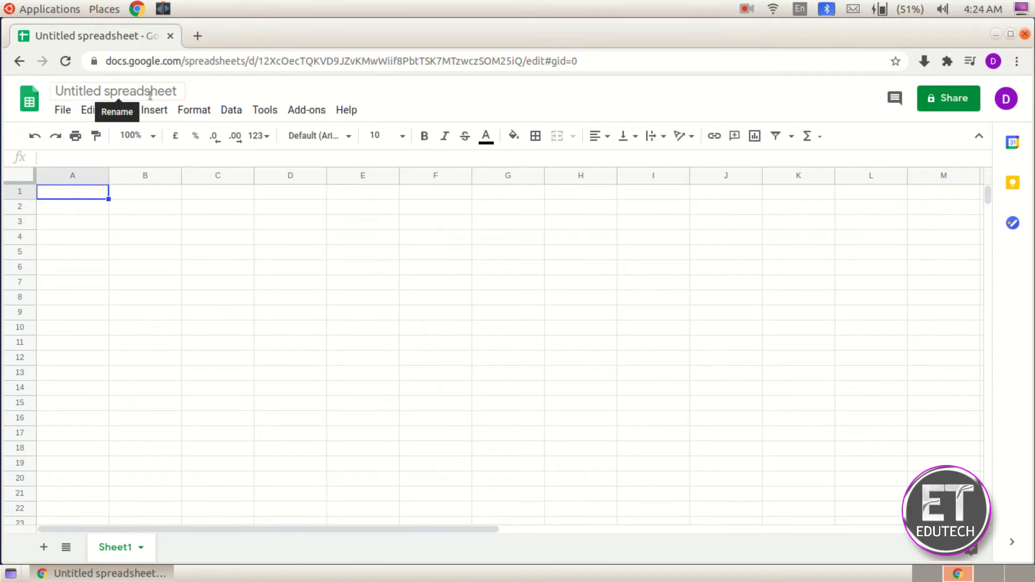
- Rename the untitled spreadsheet as Marklist and star it
{"action": "left_click", "coordinate": [172, 93]}
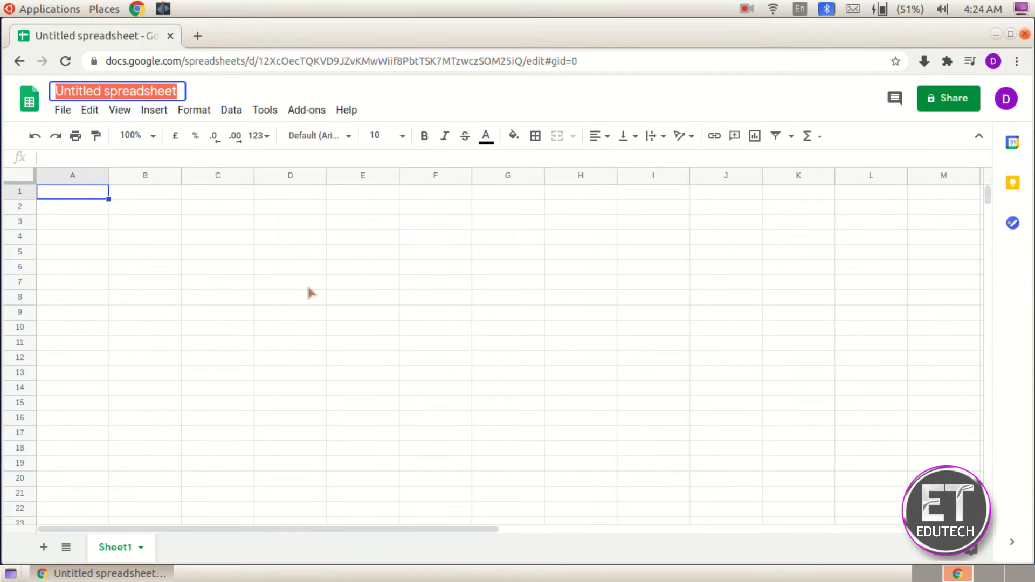
{"action": "type", "text": "Ma"}
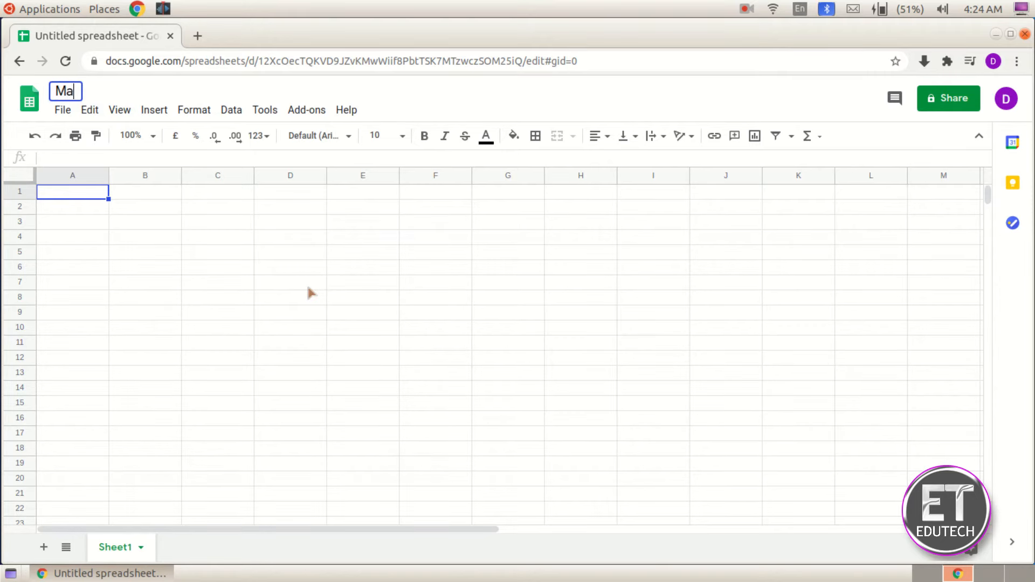
{"action": "type", "text": "rklist"}
{"action": "key", "text": "Return"}
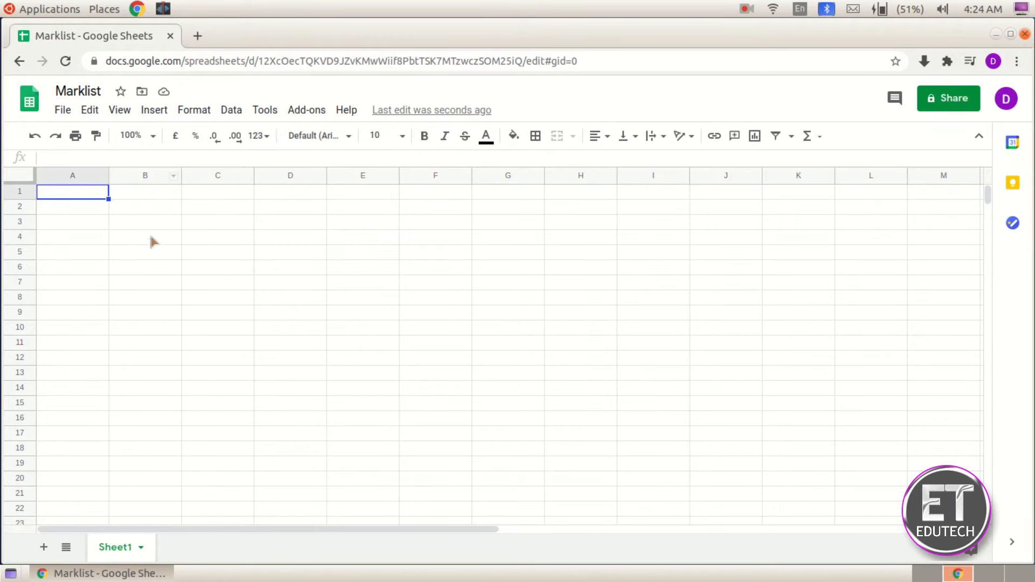
{"action": "left_click", "coordinate": [121, 96]}
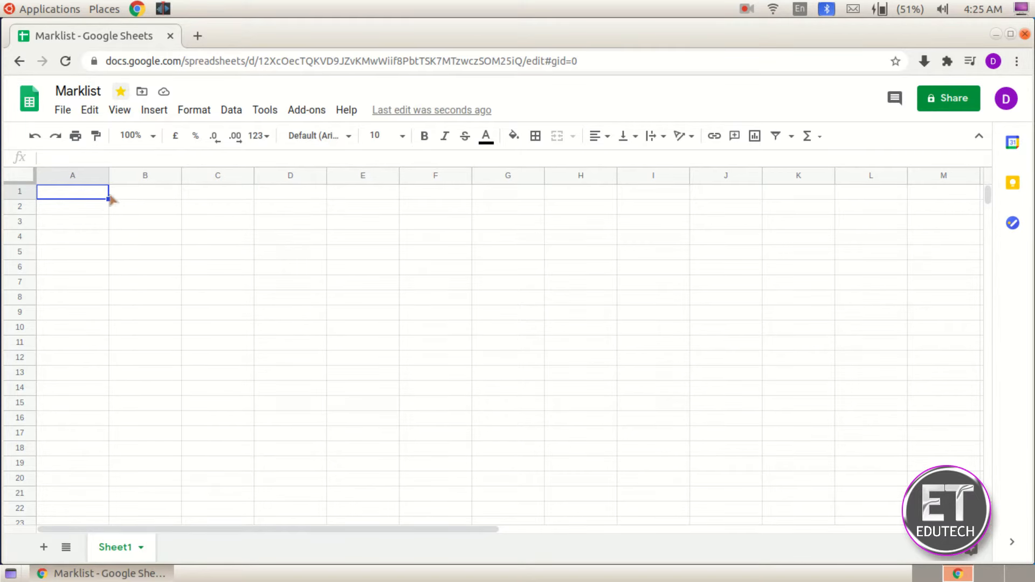
- Enter the column headings Roll No in cell A2 and Name in cell B2
{"action": "left_click", "coordinate": [88, 210]}
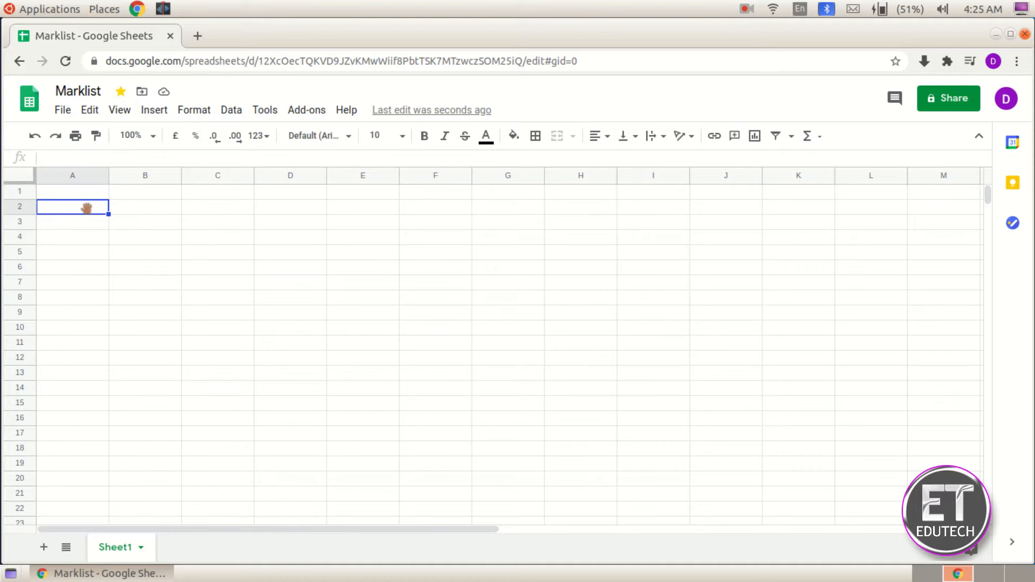
{"action": "type", "text": "Roll No"}
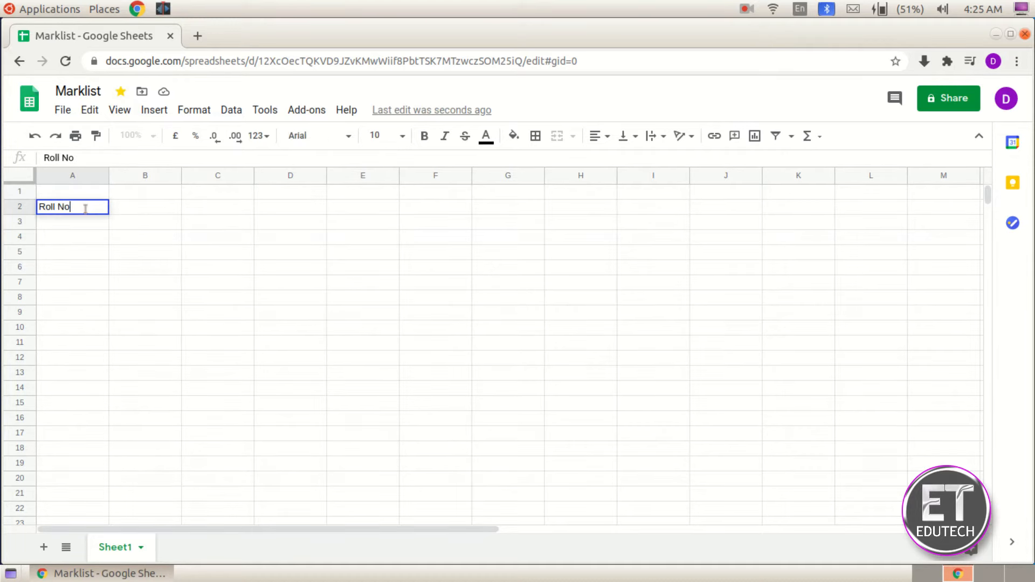
{"action": "key", "text": "Tab"}
{"action": "type", "text": "Name"}
{"action": "key", "text": "Tab"}
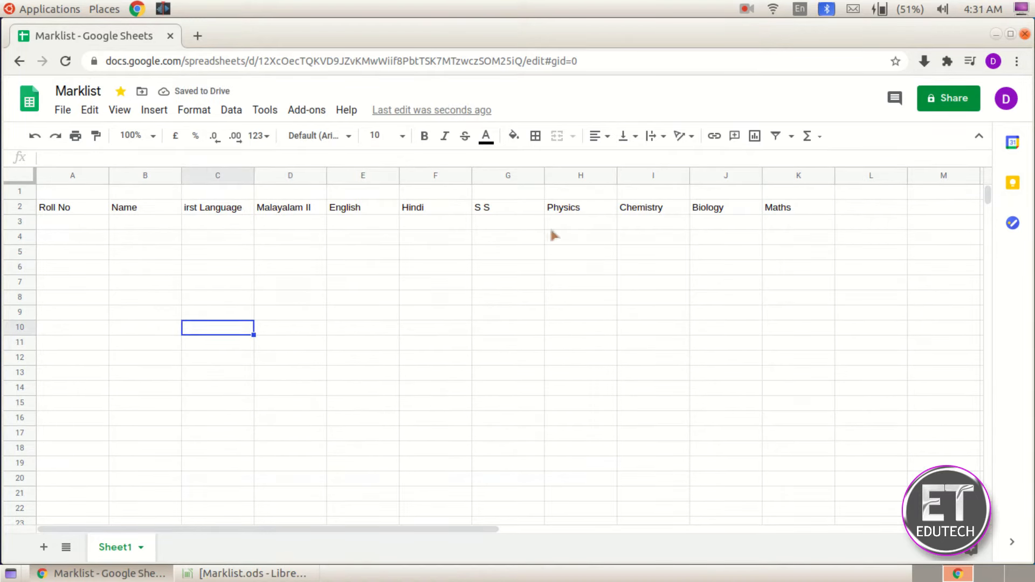
- Make the headings in A2:K2 bold and set their font size to 12
{"action": "left_click_drag", "start_coordinate": [60, 213], "coordinate": [771, 211]}
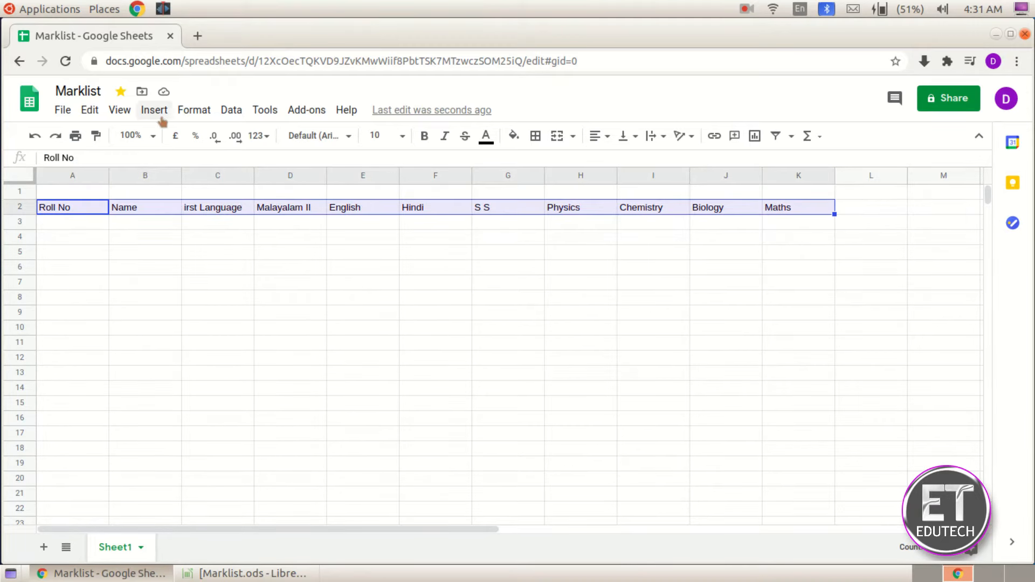
{"action": "left_click", "coordinate": [194, 109]}
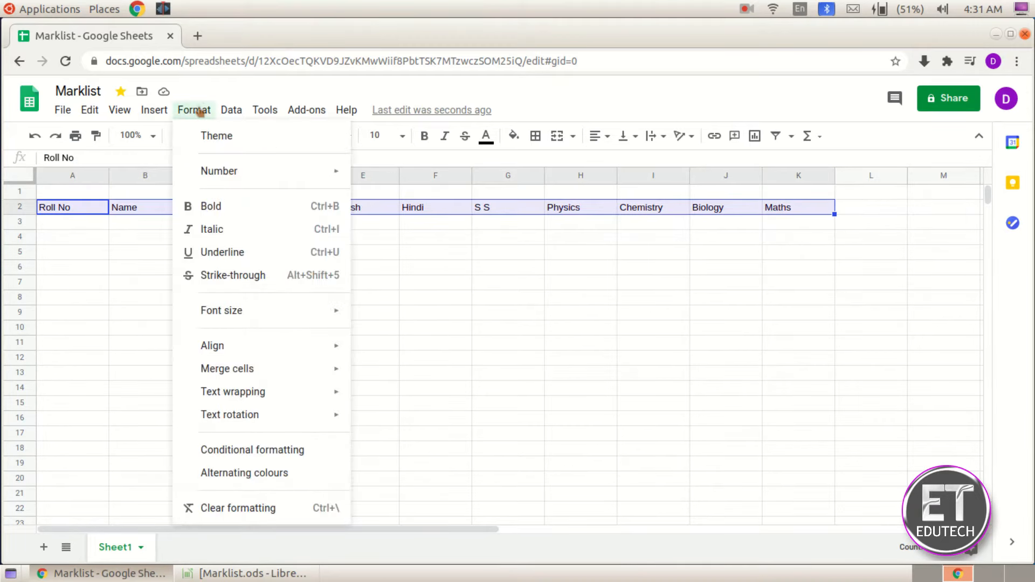
{"action": "left_click", "coordinate": [717, 249]}
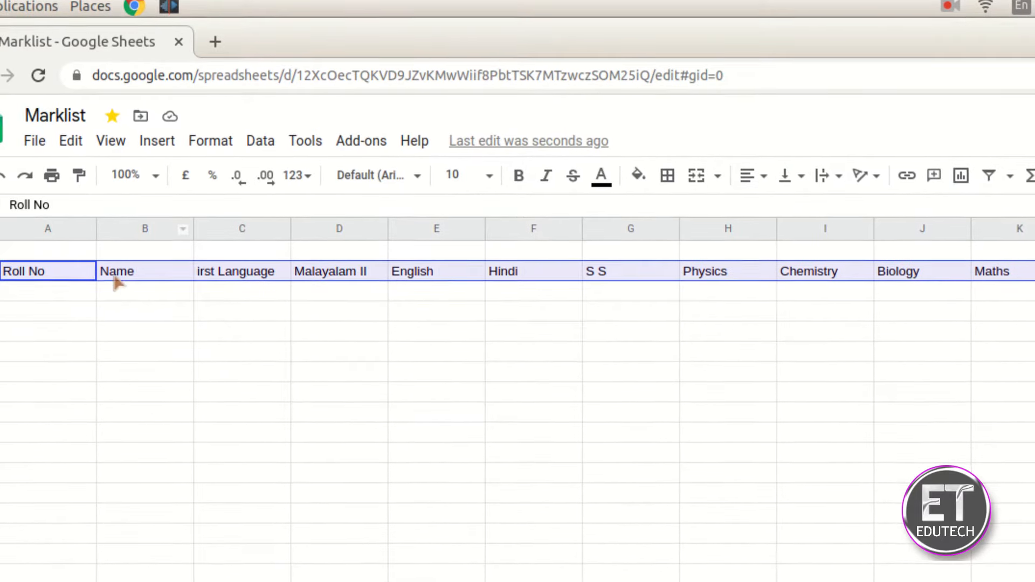
{"action": "left_click", "coordinate": [518, 175]}
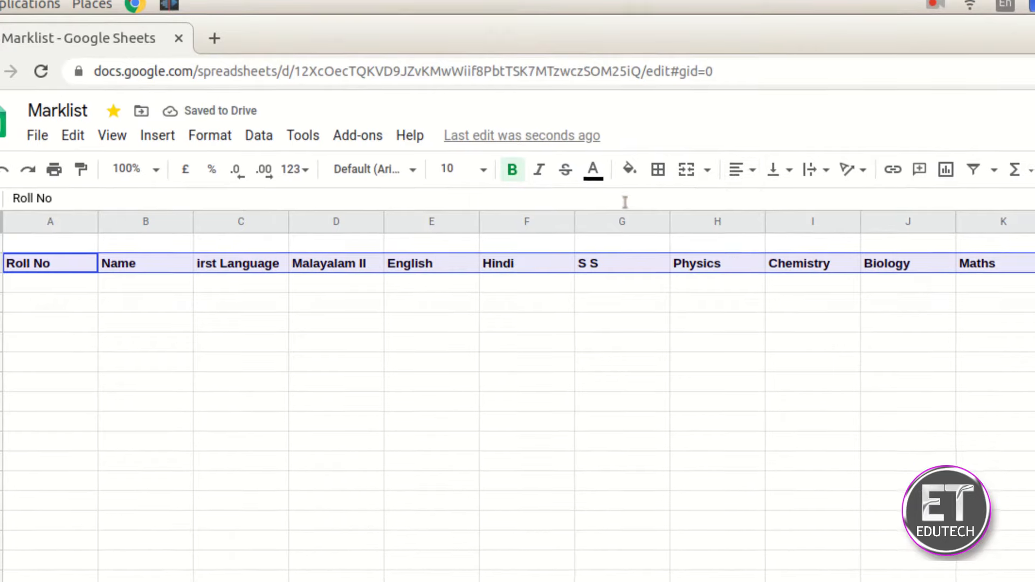
{"action": "left_click", "coordinate": [458, 169]}
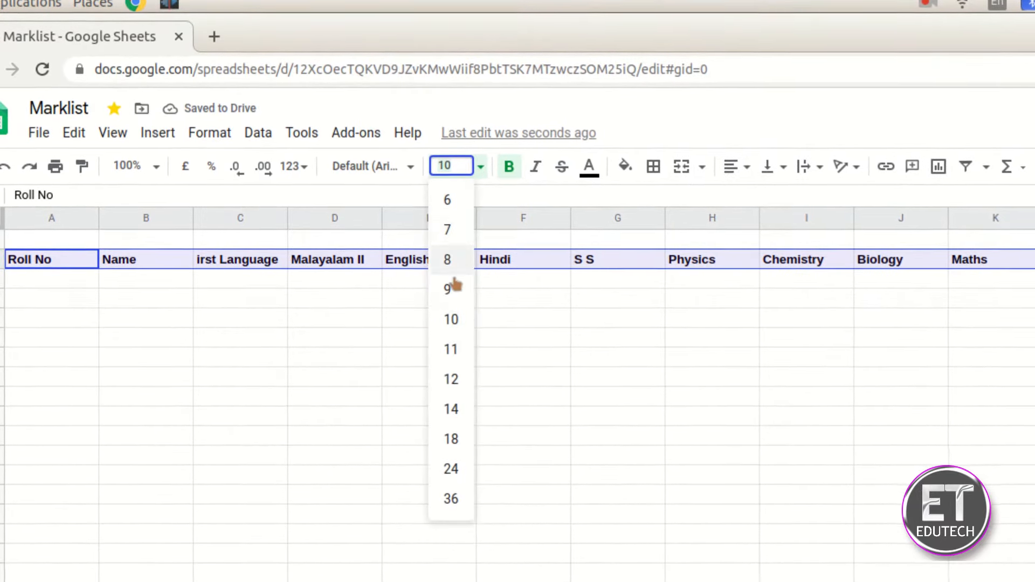
{"action": "left_click", "coordinate": [451, 379]}
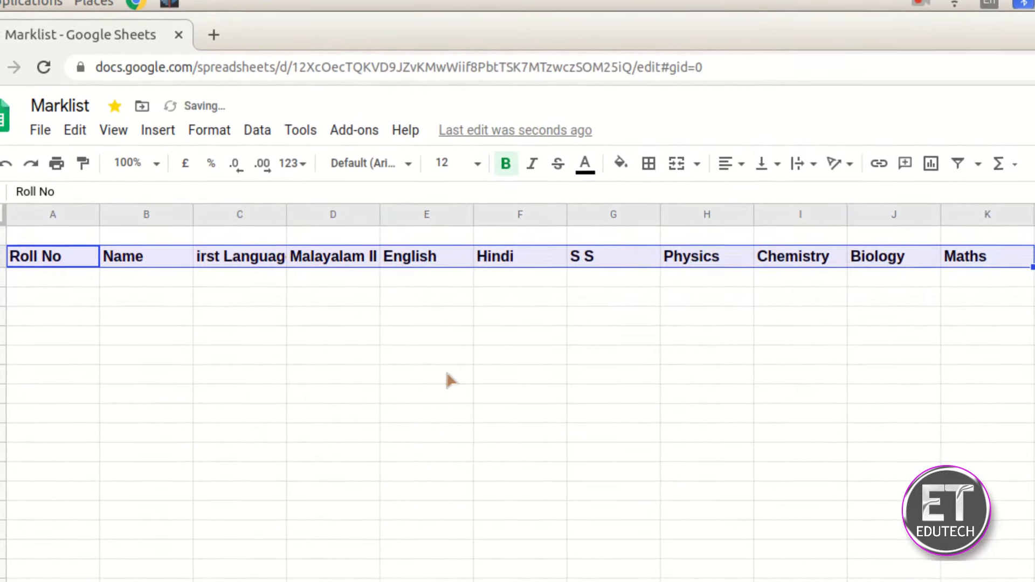
{"action": "left_click", "coordinate": [581, 161]}
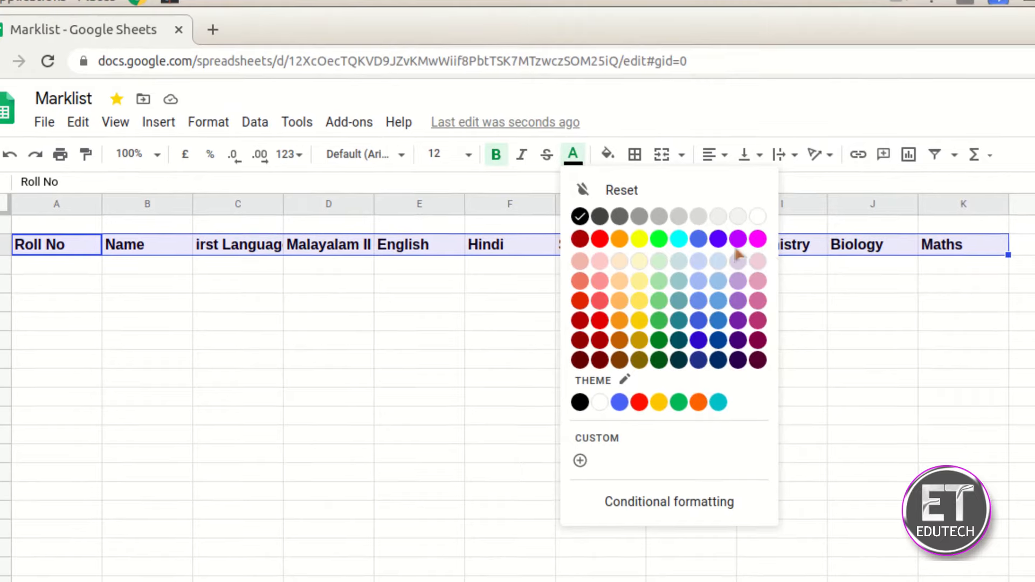
{"action": "left_click", "coordinate": [585, 158]}
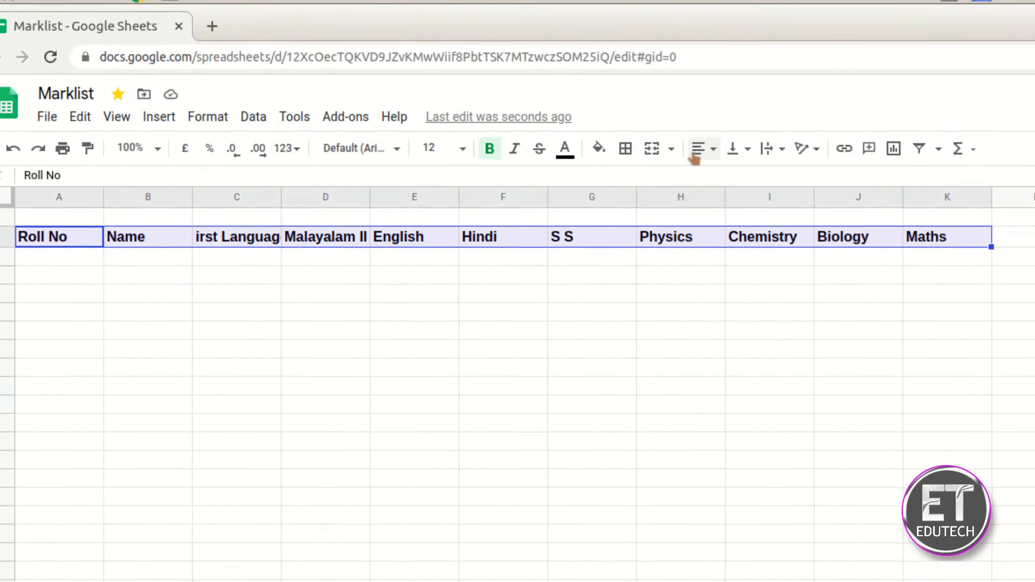
- Centre the headings in A2:K2 horizontally and wrap their text
{"action": "left_click", "coordinate": [712, 153]}
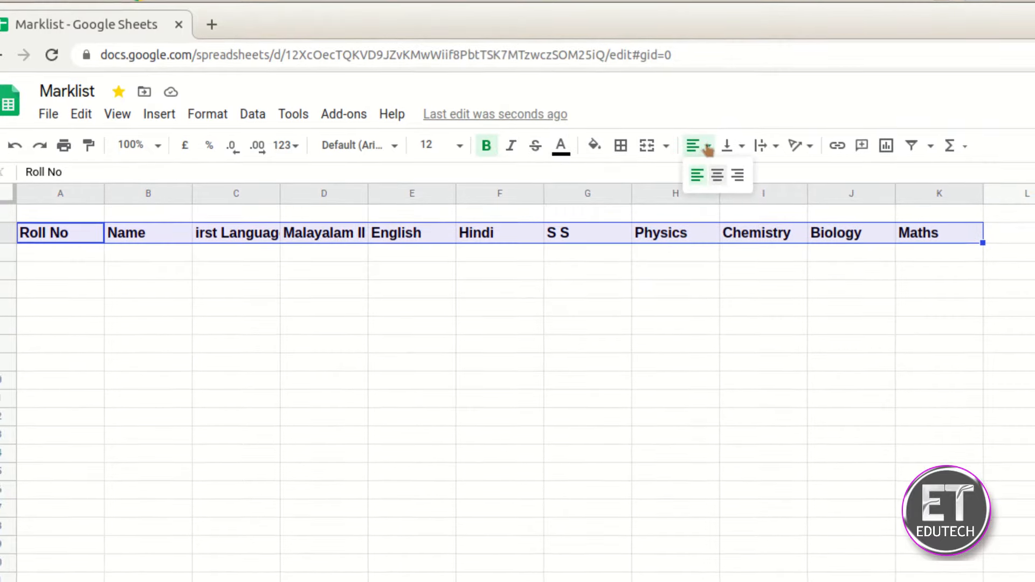
{"action": "left_click", "coordinate": [711, 176]}
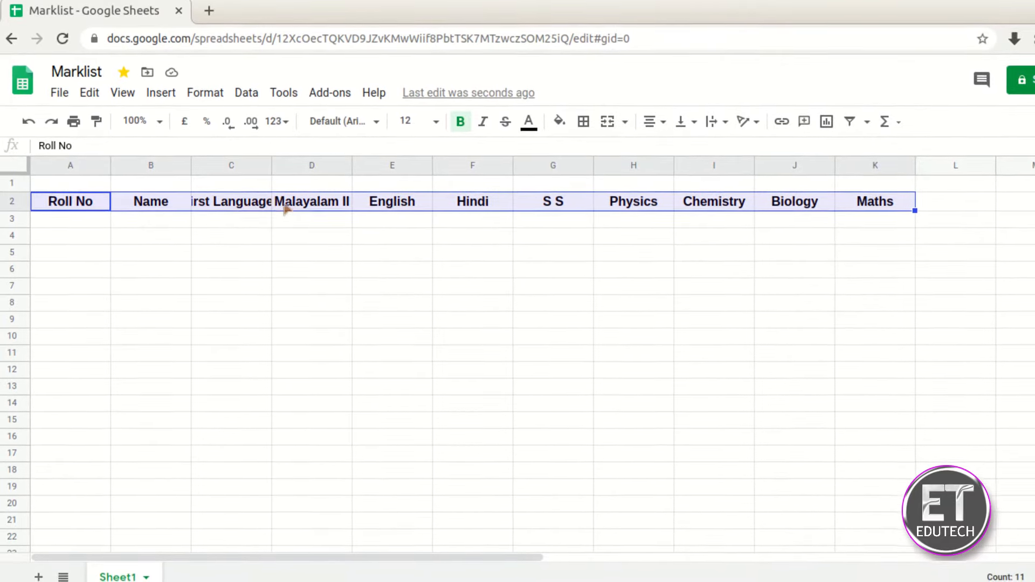
{"action": "left_click", "coordinate": [718, 120]}
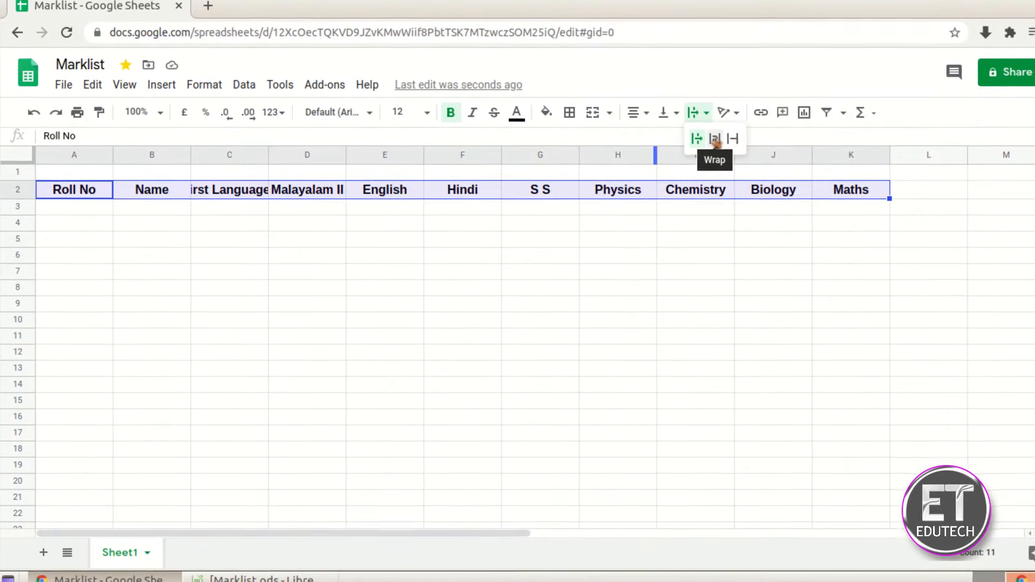
{"action": "left_click", "coordinate": [715, 139]}
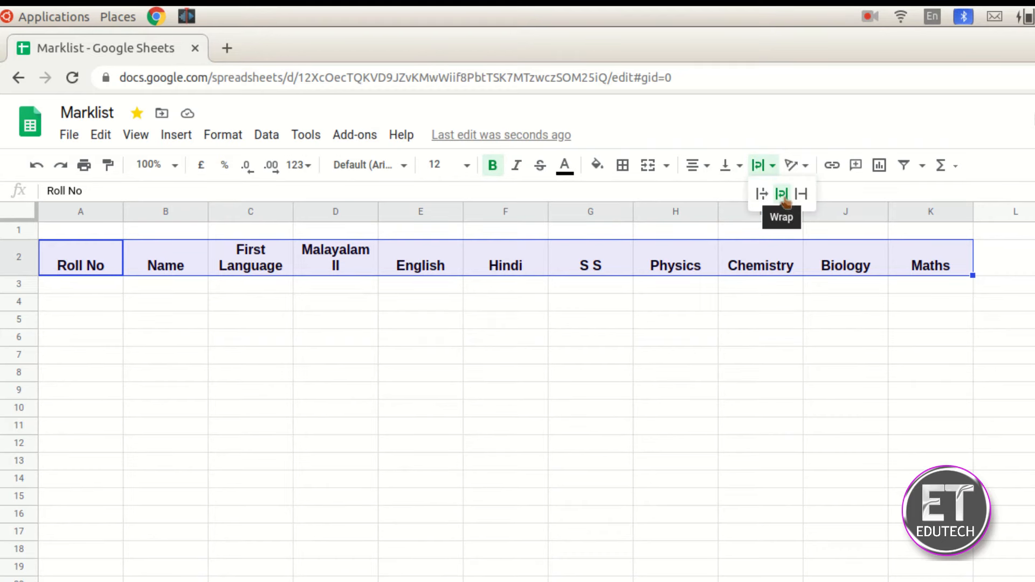
{"action": "left_click", "coordinate": [668, 308]}
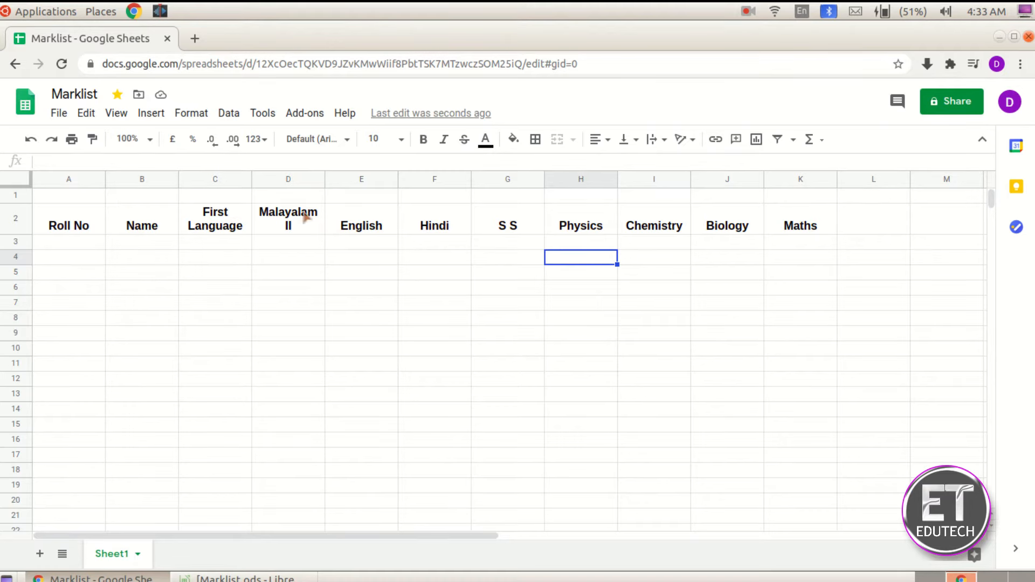
- Merge cells A1:K1 into one title cell above the headings
{"action": "left_click", "coordinate": [66, 198]}
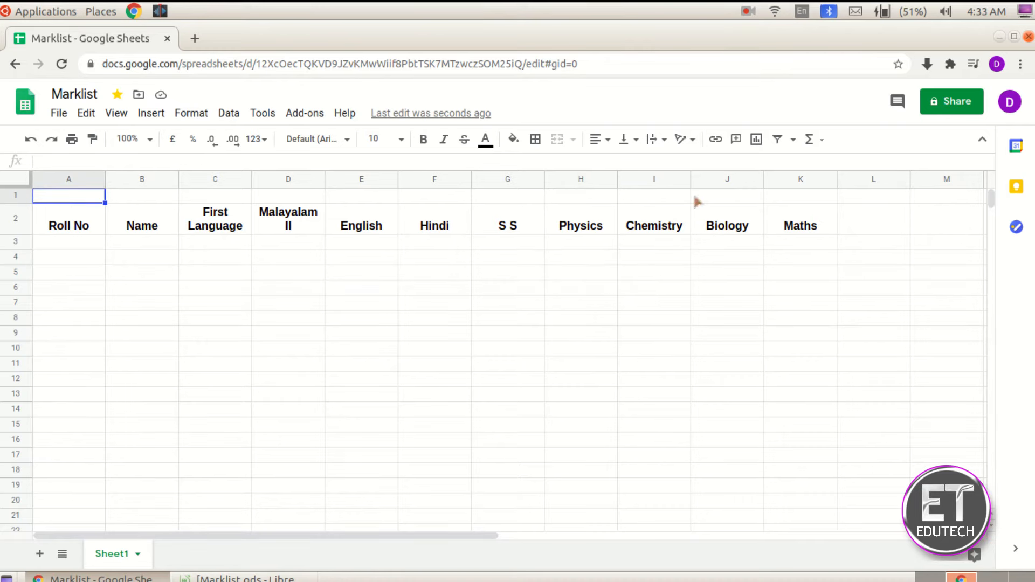
{"action": "left_click", "coordinate": [210, 363]}
{"action": "left_click_drag", "start_coordinate": [73, 199], "coordinate": [805, 202]}
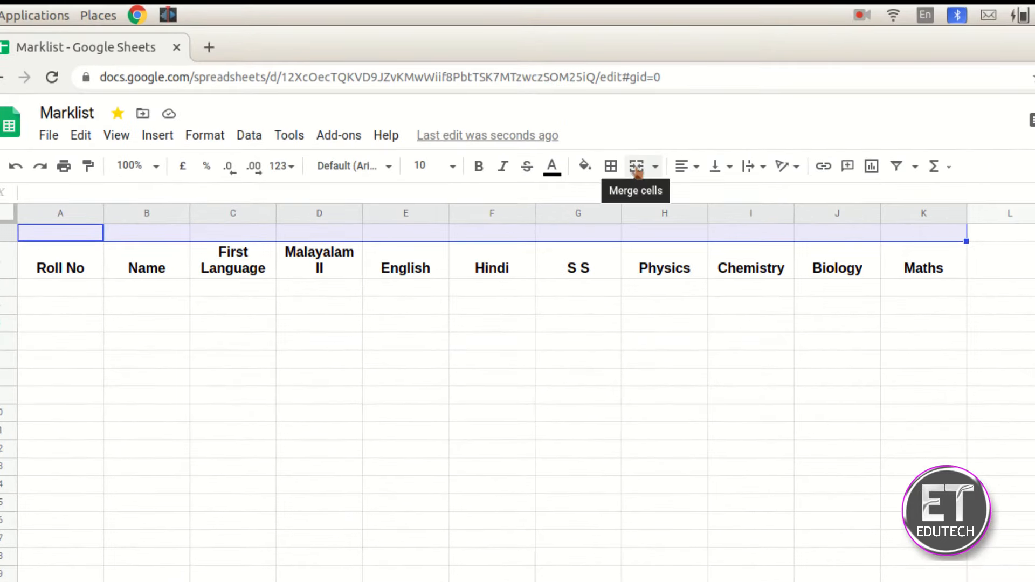
{"action": "left_click", "coordinate": [637, 172]}
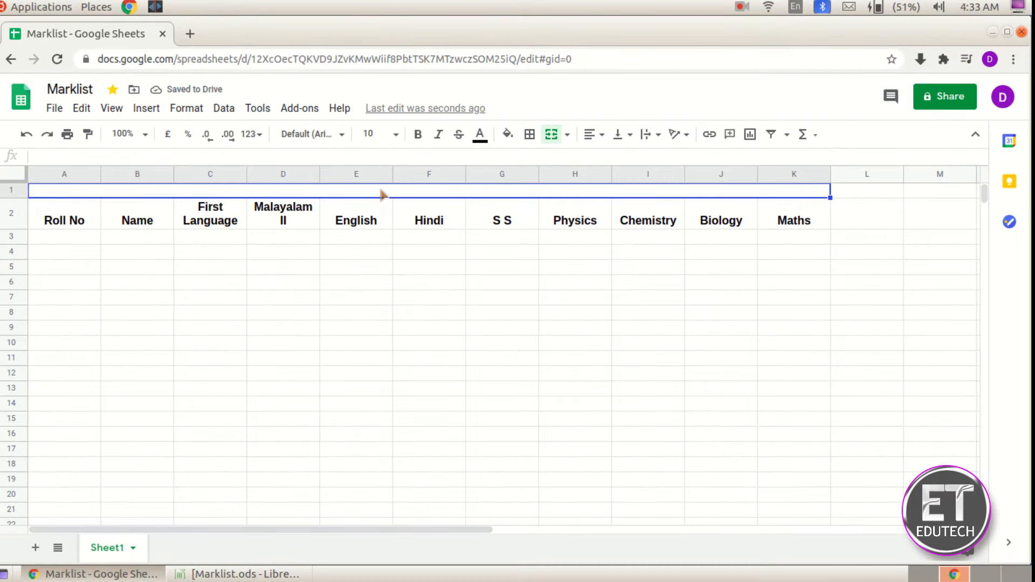
- Enter the title MKH MMO VHSS in merged row 1 and format it bold, centred and size 24
{"action": "type", "text": "MKH MMO VHSS"}
{"action": "key", "text": "Return"}
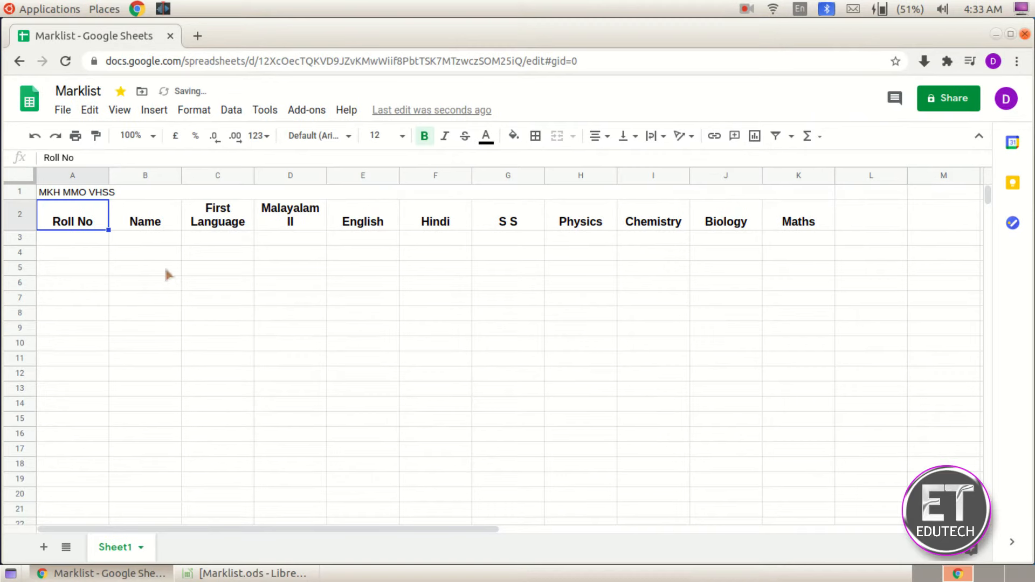
{"action": "key", "text": "Up"}
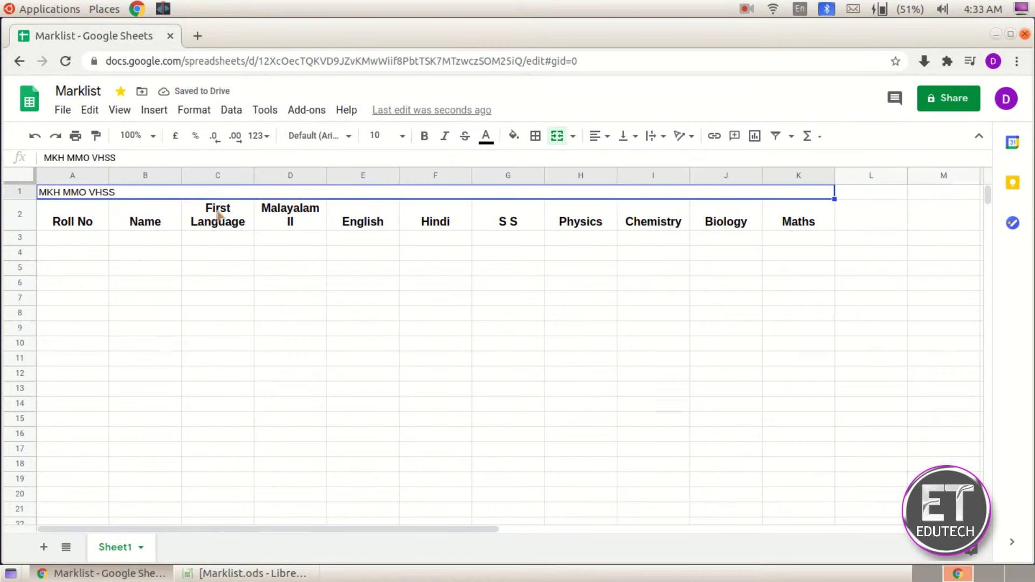
{"action": "left_click", "coordinate": [424, 136]}
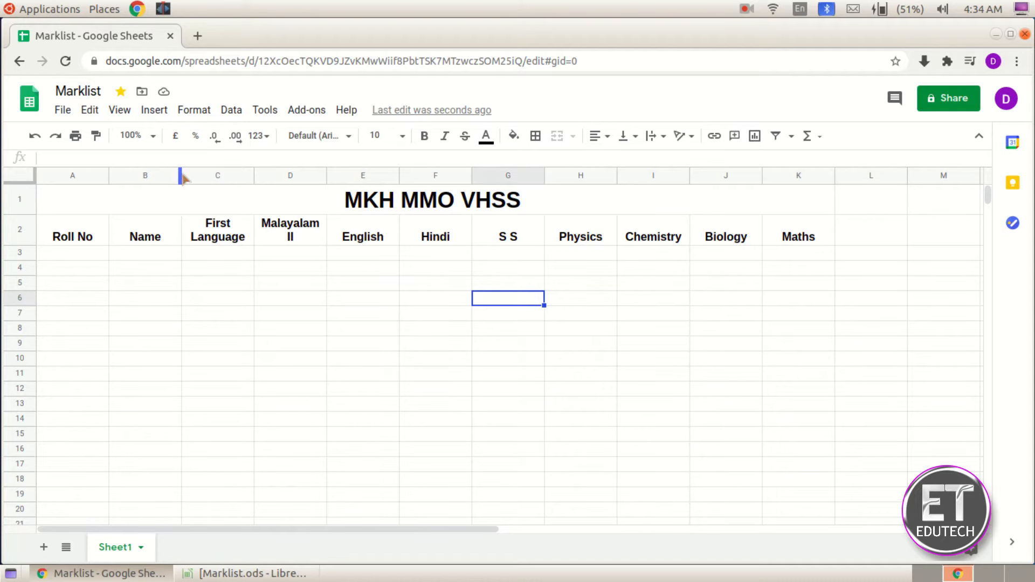
- Widen the Name column and narrow the subject columns C to K to one equal width
{"action": "left_click_drag", "start_coordinate": [179, 173], "coordinate": [259, 176]}
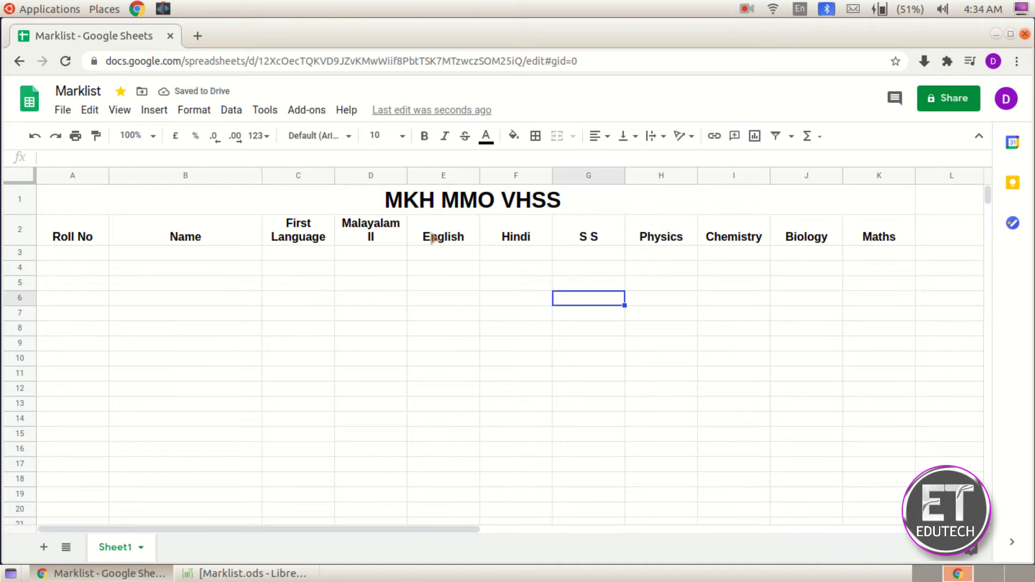
{"action": "mouse_move", "coordinate": [308, 178]}
{"action": "left_mouse_down"}
{"action": "mouse_move", "coordinate": [426, 173]}
{"action": "mouse_move", "coordinate": [694, 192]}
{"action": "mouse_move", "coordinate": [911, 175]}
{"action": "mouse_move", "coordinate": [897, 178]}
{"action": "left_mouse_up"}
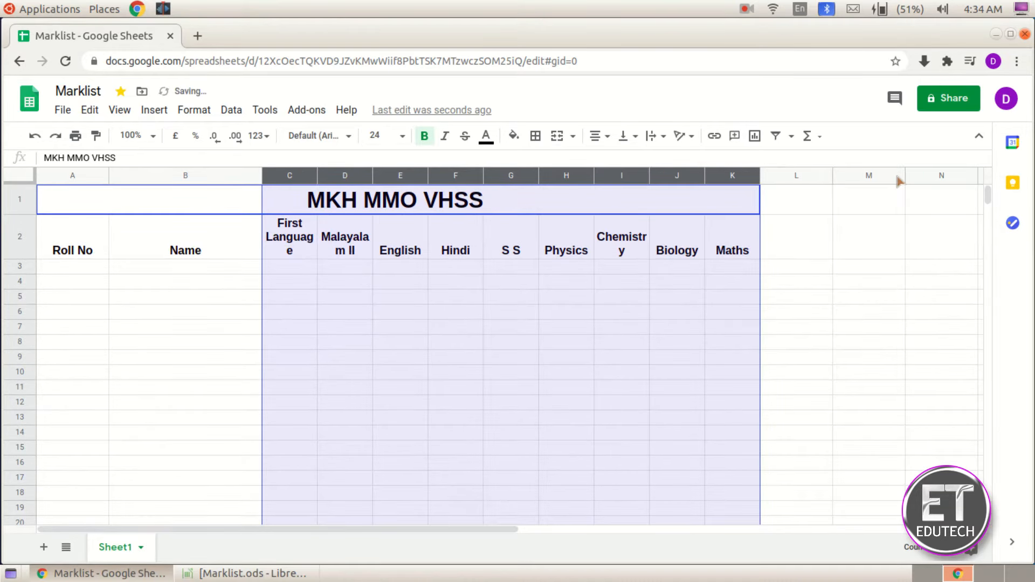
{"action": "right_click", "coordinate": [608, 180]}
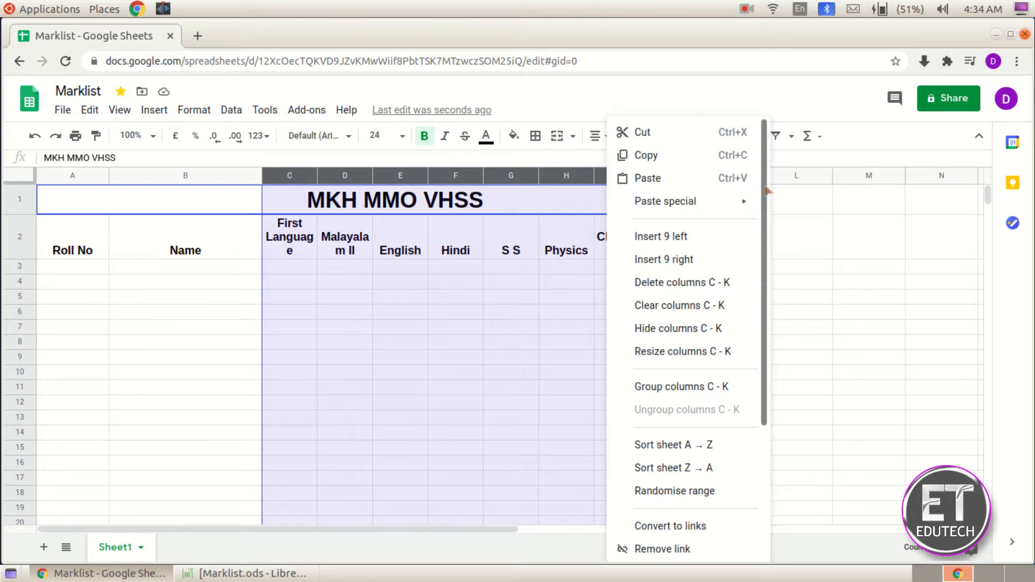
{"action": "left_click", "coordinate": [706, 353]}
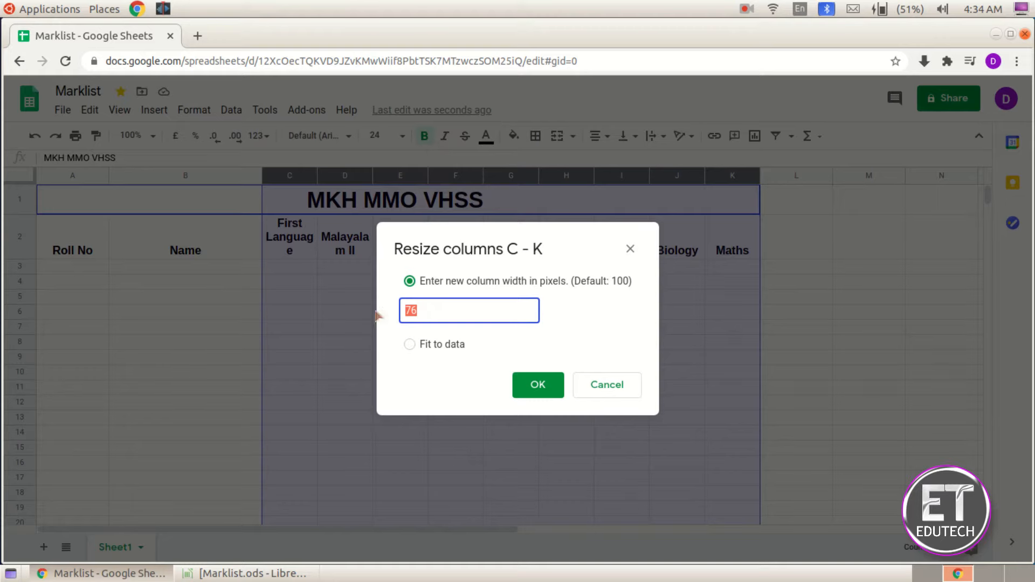
{"action": "key", "text": "Return"}
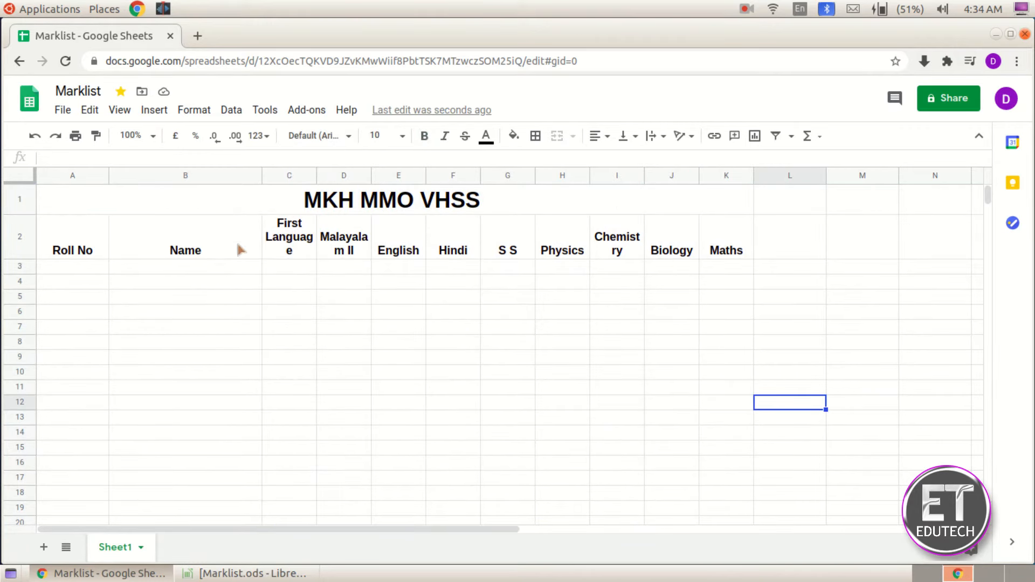
- Shorten the headings Malayalam II and Chemistry to Mal II and Chem, and compact the Roll No and First Language headings
{"action": "left_click", "coordinate": [333, 244]}
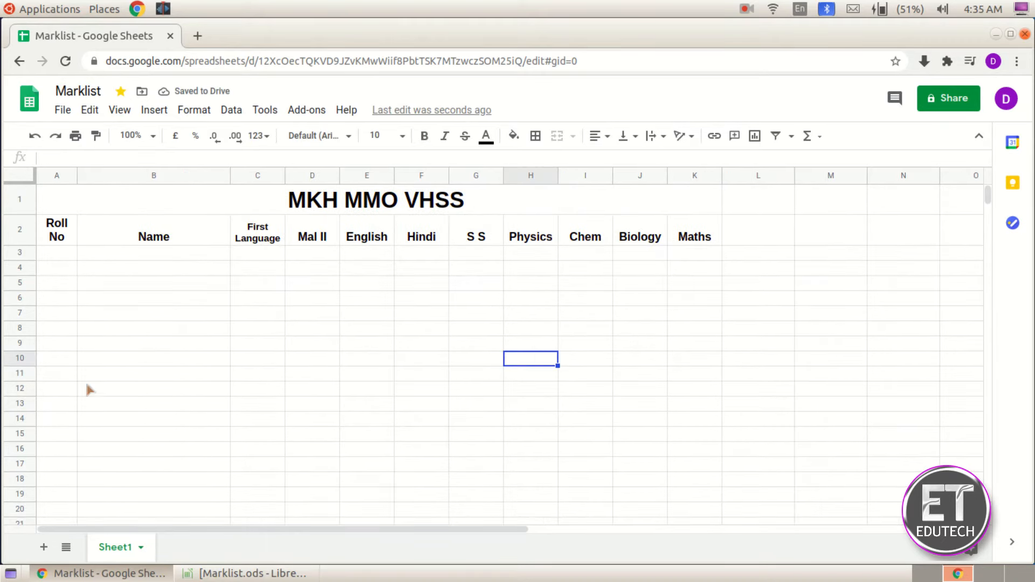
- Enter roll numbers 1 and 2 in A3 and A4 and extend the series down to 12 in A14
{"action": "left_click", "coordinate": [59, 253]}
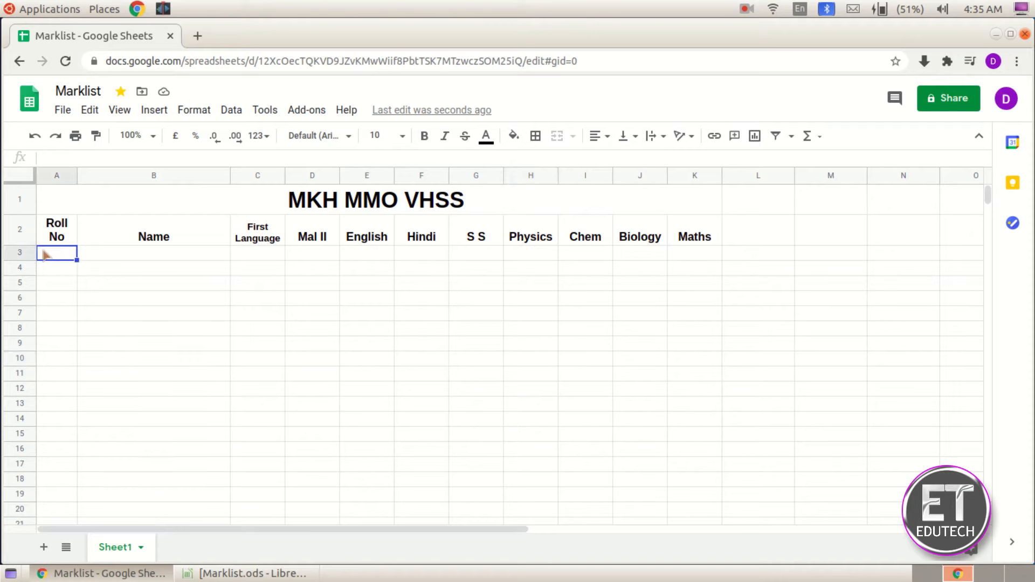
{"action": "type", "text": "1"}
{"action": "key", "text": "Return"}
{"action": "type", "text": "2"}
{"action": "left_click", "coordinate": [69, 303]}
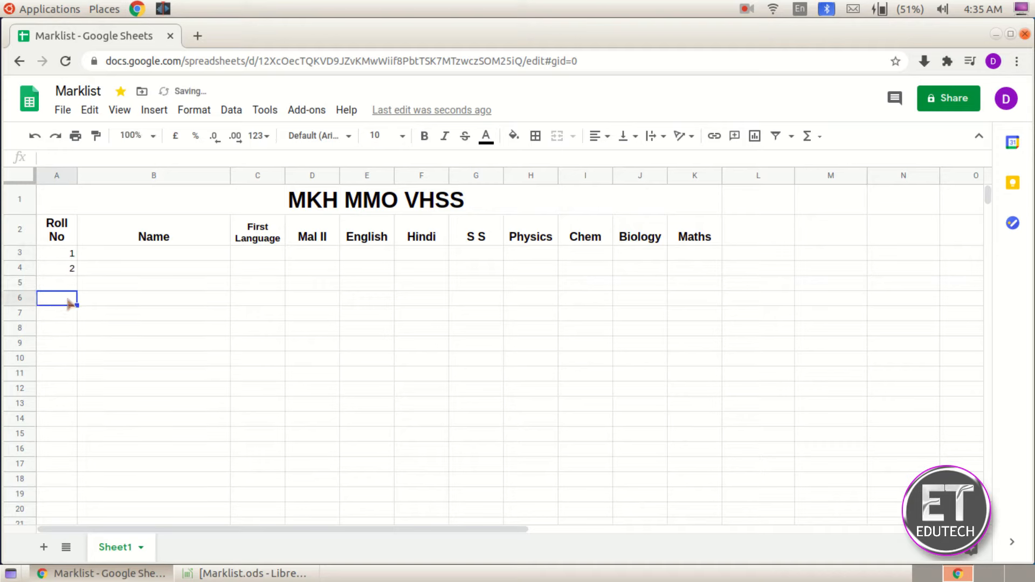
{"action": "left_click", "coordinate": [57, 256]}
{"action": "left_click_drag", "start_coordinate": [56, 261], "coordinate": [58, 268]}
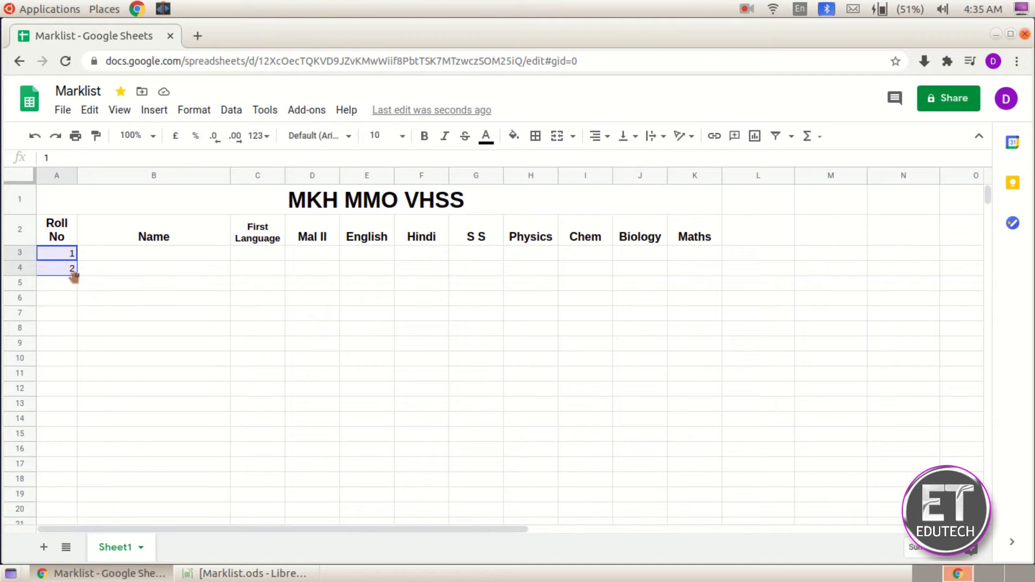
{"action": "left_click_drag", "start_coordinate": [77, 276], "coordinate": [79, 423]}
{"action": "left_click", "coordinate": [232, 418]}
- Delete rows 13 and 14 containing roll numbers 11 and 12
{"action": "left_click_drag", "start_coordinate": [25, 406], "coordinate": [34, 421]}
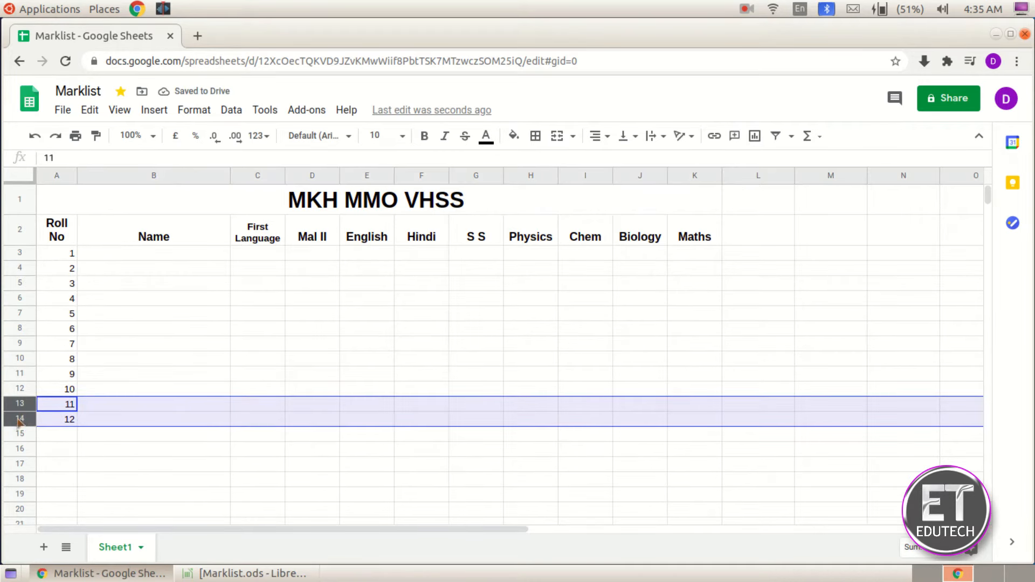
{"action": "right_click", "coordinate": [18, 418]}
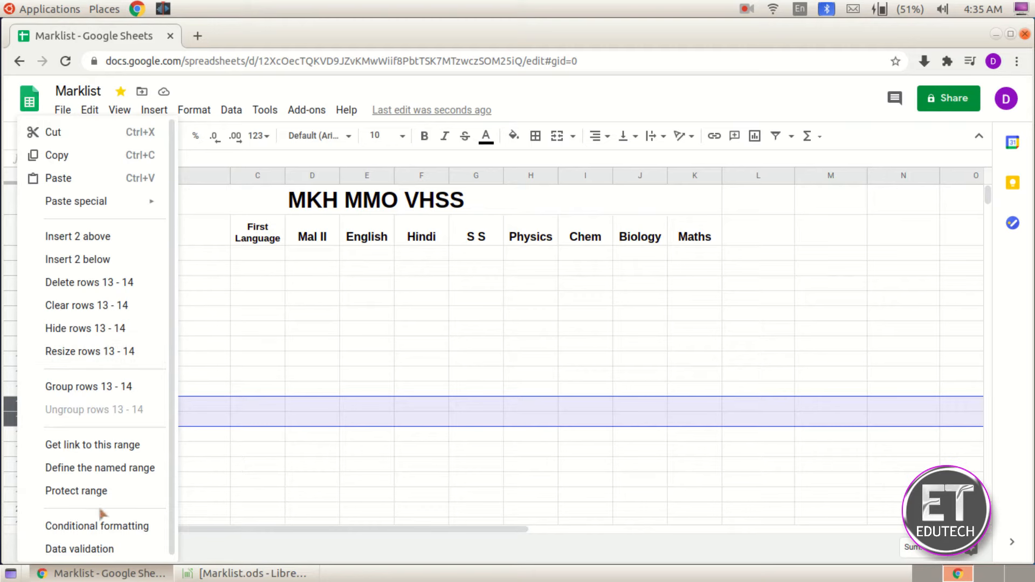
{"action": "left_click", "coordinate": [97, 282]}
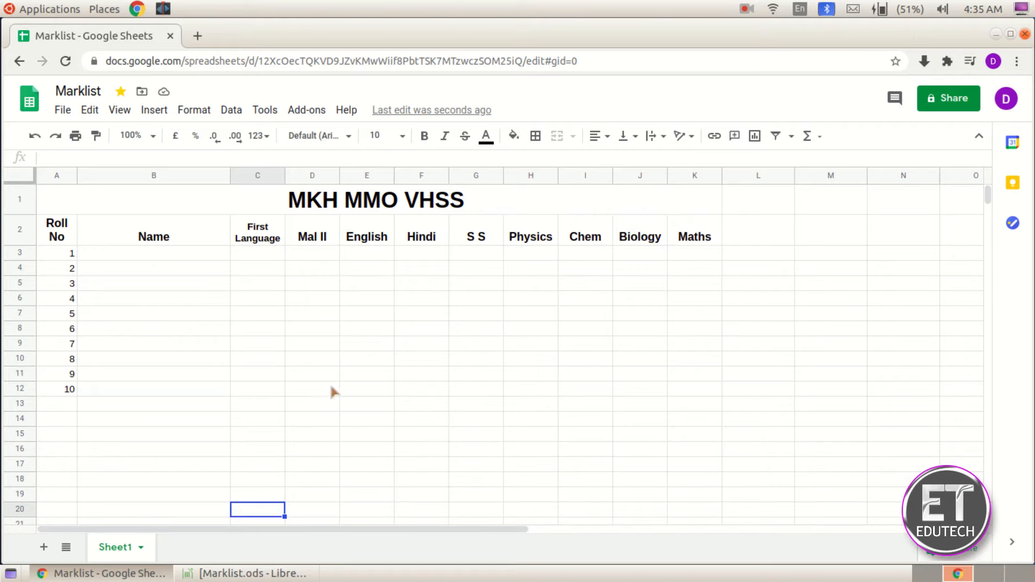
- Fill in the students' names in B3:B12 and their First Language to Biology marks in C3:J12
{"action": "left_click", "coordinate": [143, 249]}
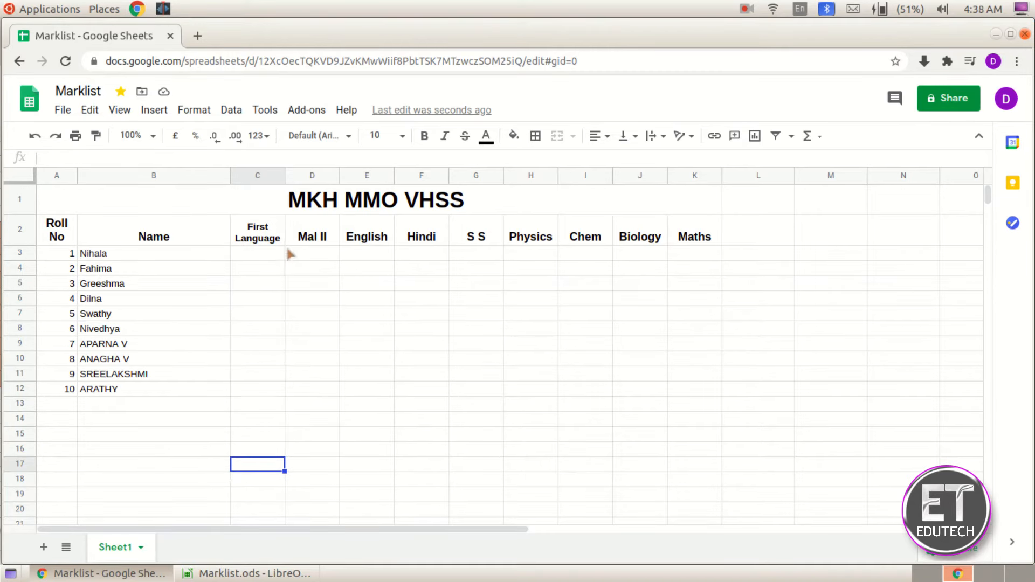
{"action": "left_click", "coordinate": [269, 253]}
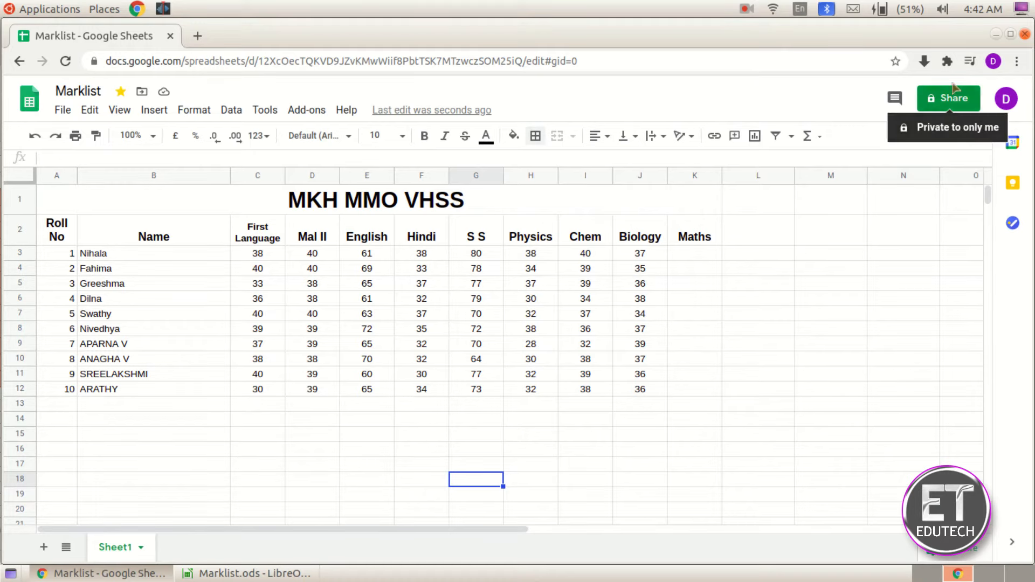
- Open the sharing settings of the Marklist spreadsheet and add the recipient's e-mail address
{"action": "left_click", "coordinate": [947, 107]}
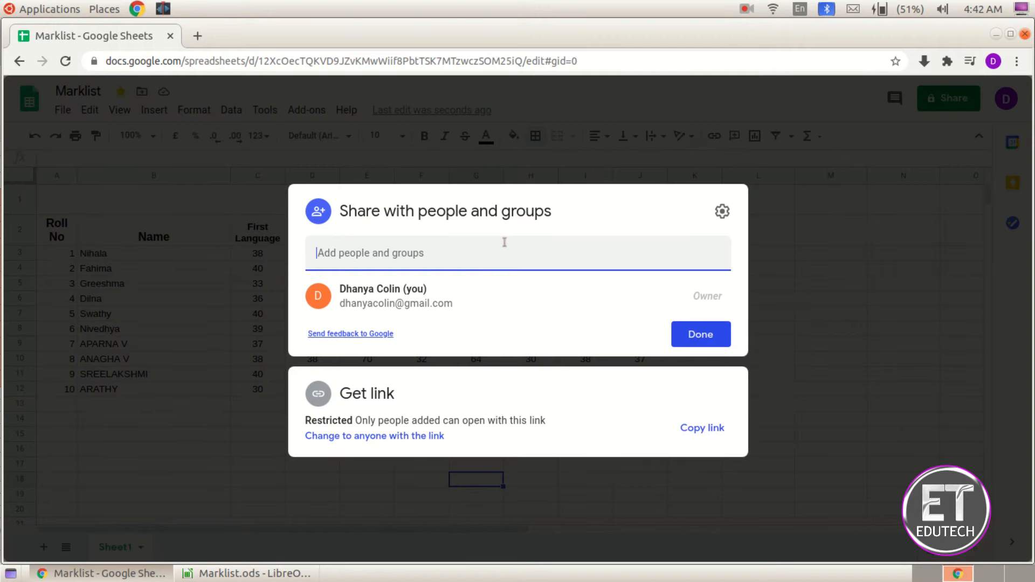
{"action": "key", "text": "ctrl+v"}
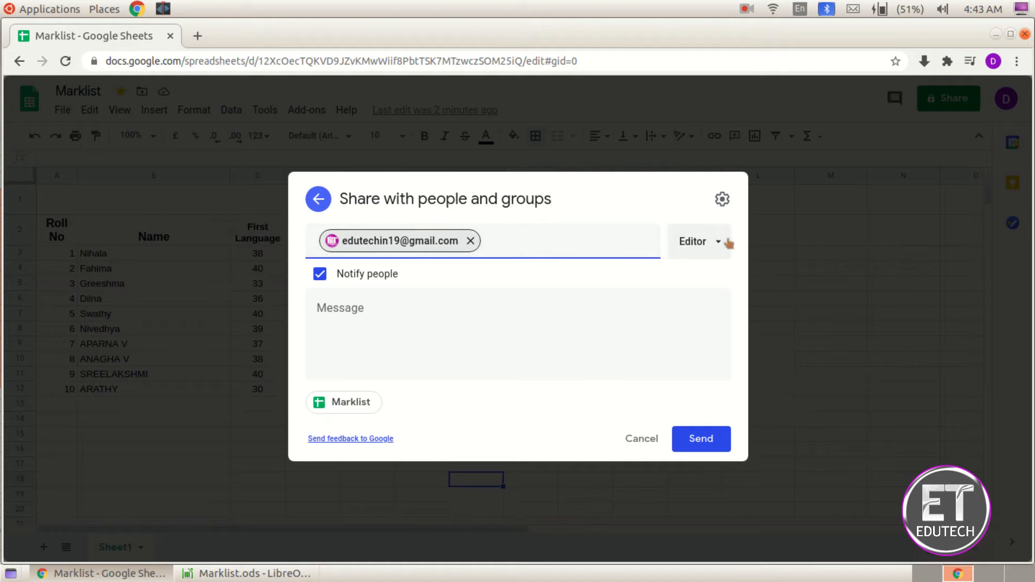
- Try the Viewer and Commenter roles for the recipient and set the role back to Editor
{"action": "left_click", "coordinate": [696, 239]}
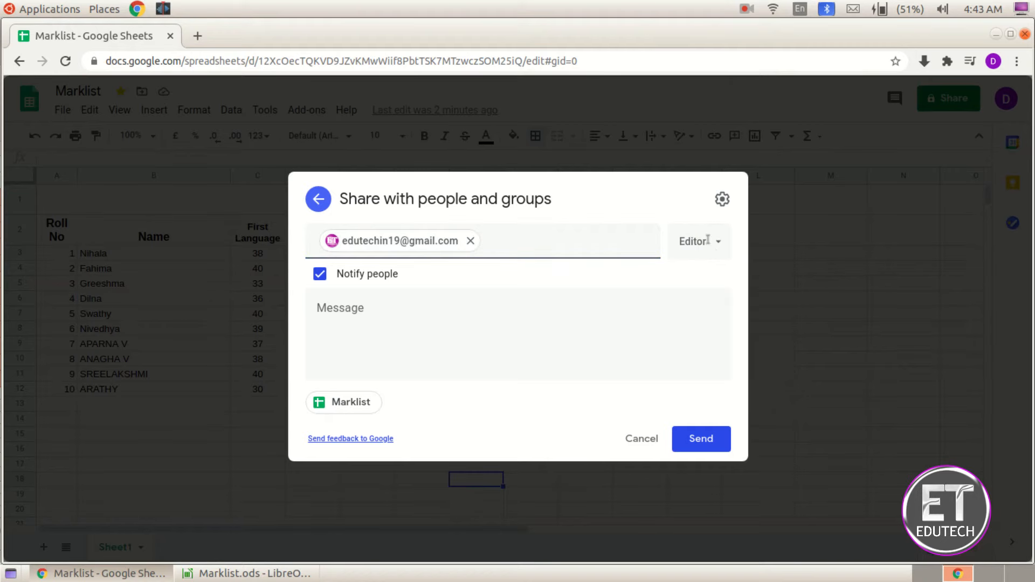
{"action": "left_click", "coordinate": [719, 242]}
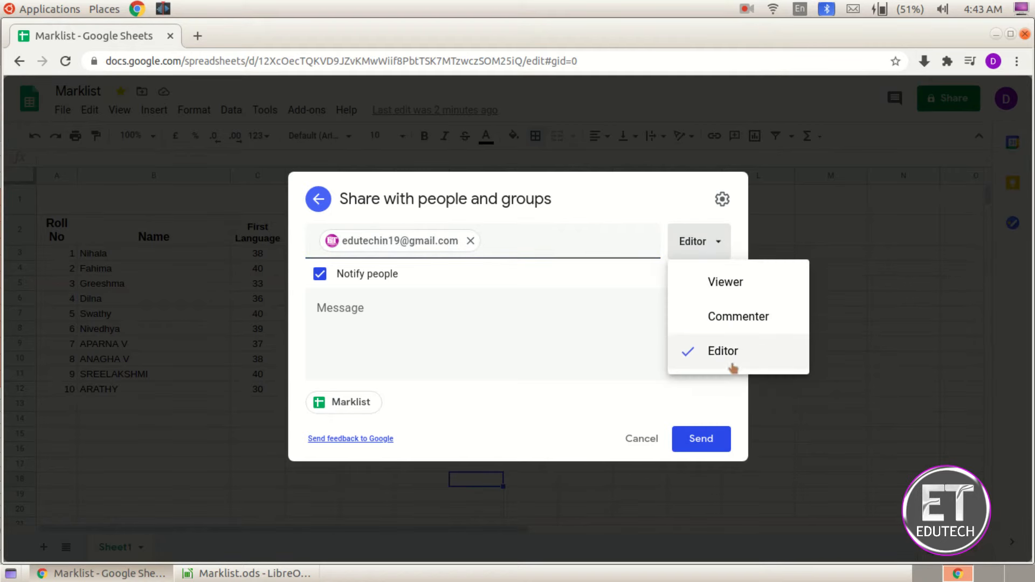
{"action": "left_click", "coordinate": [746, 288]}
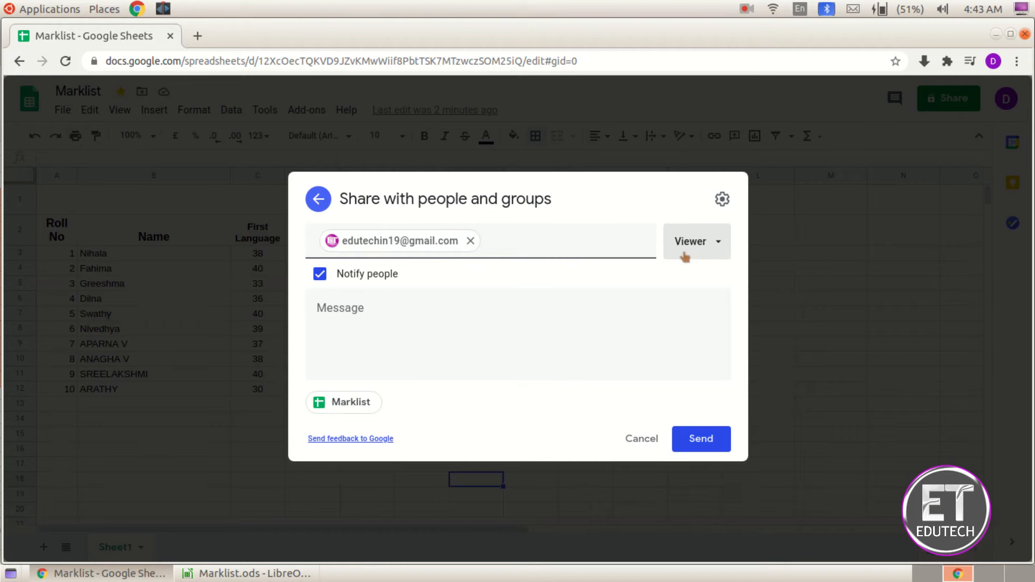
{"action": "left_click", "coordinate": [727, 244]}
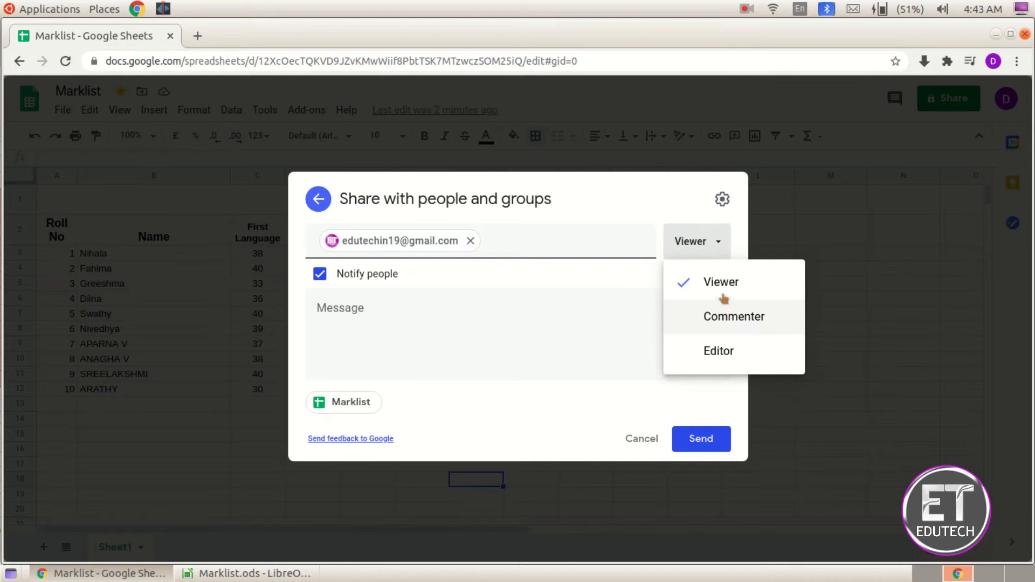
{"action": "left_click", "coordinate": [718, 322]}
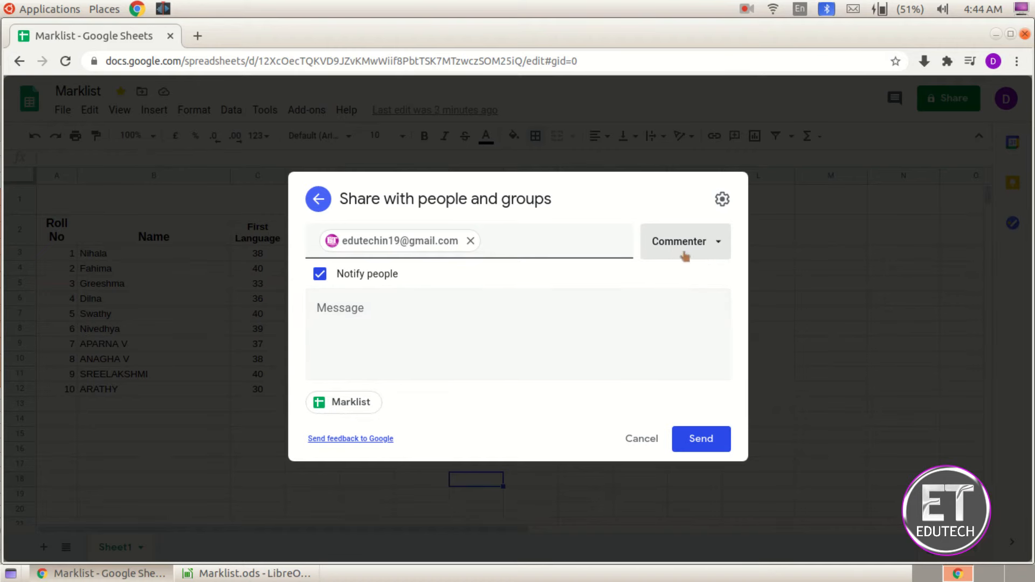
{"action": "left_click", "coordinate": [706, 245]}
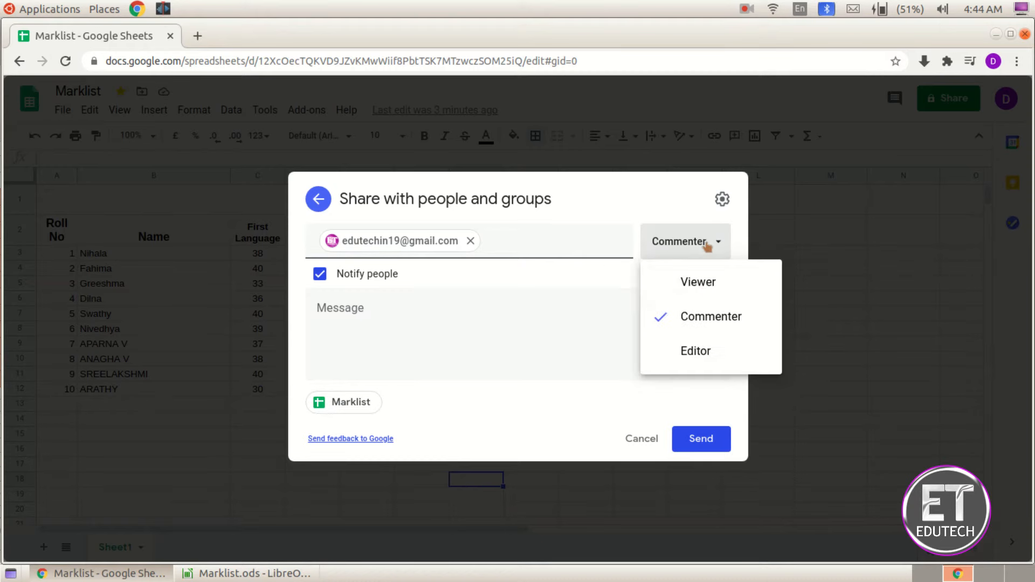
{"action": "left_click", "coordinate": [697, 355]}
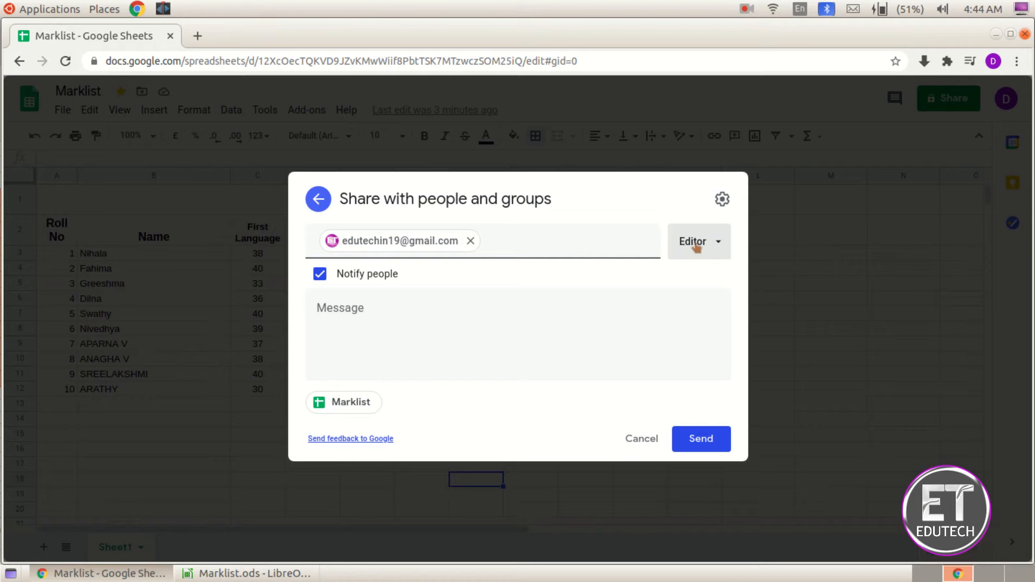
- Keep the recipient's role as Editor and send the sharing invitation without a message
{"action": "left_click", "coordinate": [712, 249]}
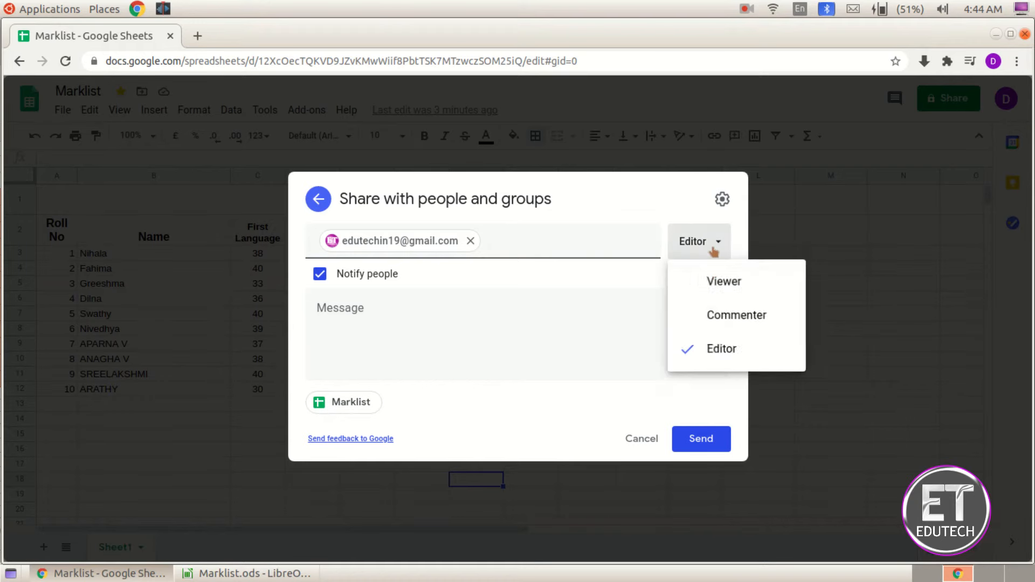
{"action": "left_click", "coordinate": [717, 353]}
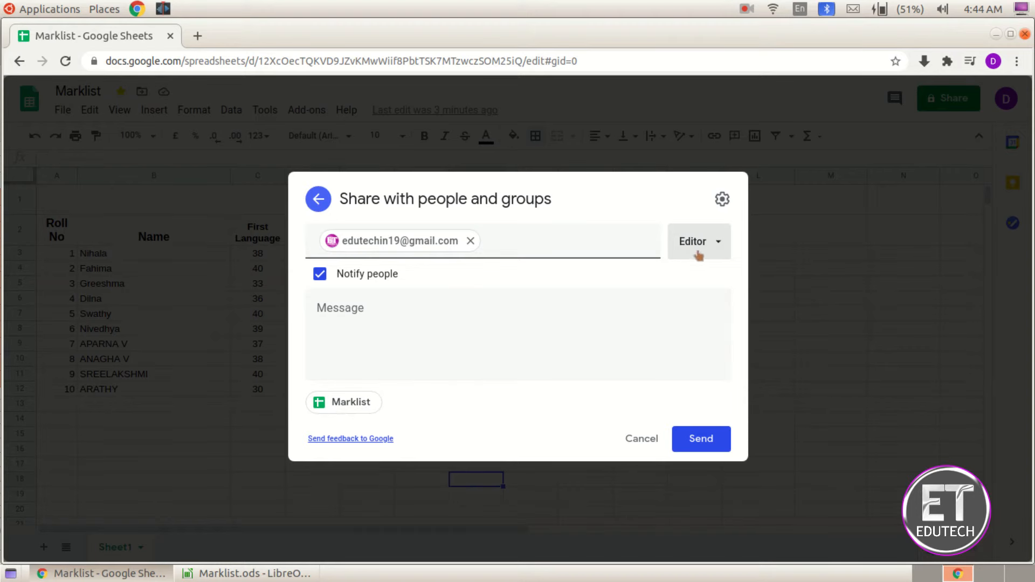
{"action": "left_click", "coordinate": [353, 331]}
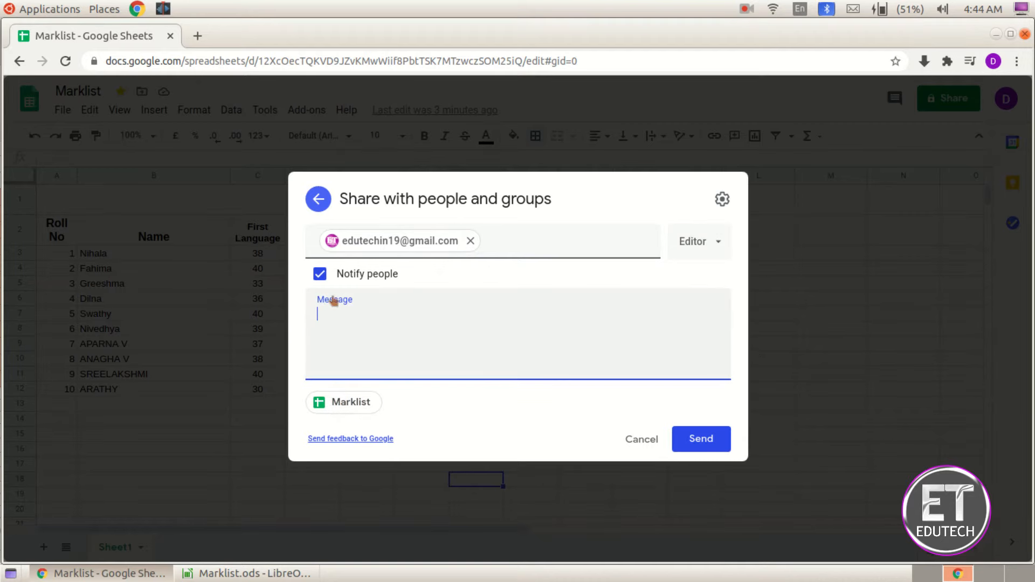
{"action": "left_click", "coordinate": [694, 438]}
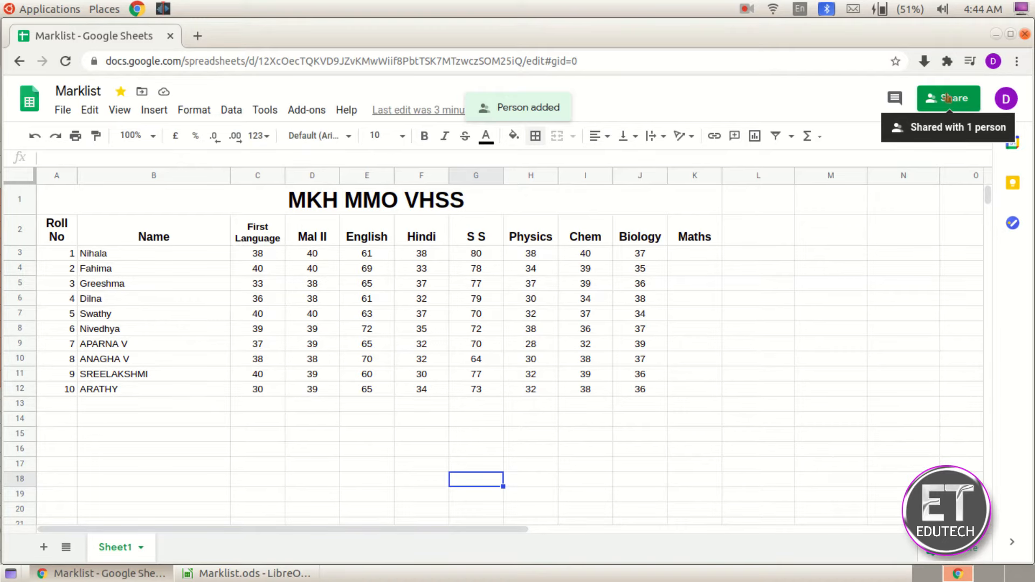
- Set the spreadsheet's link access to Anyone with the link as Editor and copy the link
{"action": "left_click", "coordinate": [954, 101]}
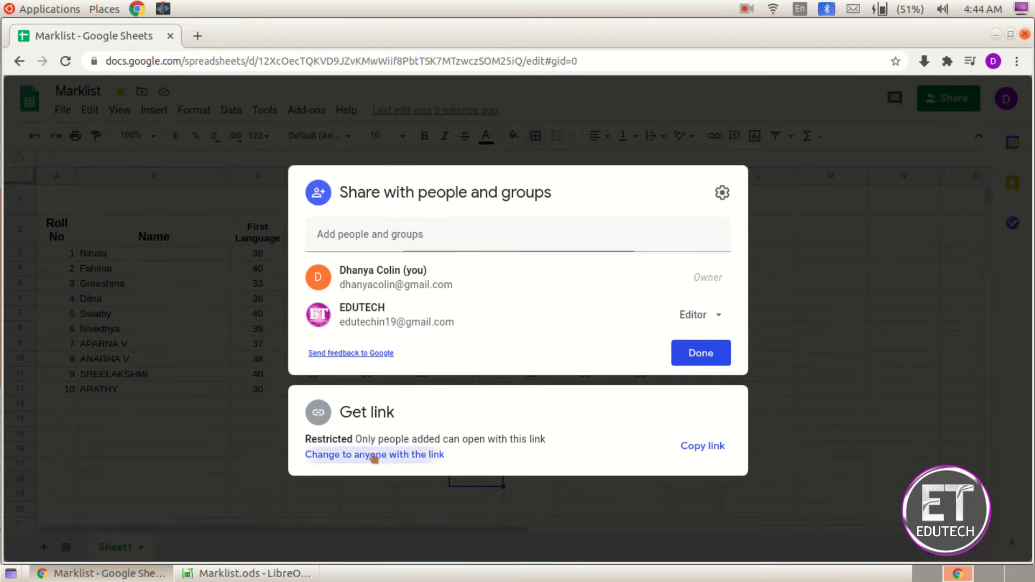
{"action": "left_click", "coordinate": [373, 456]}
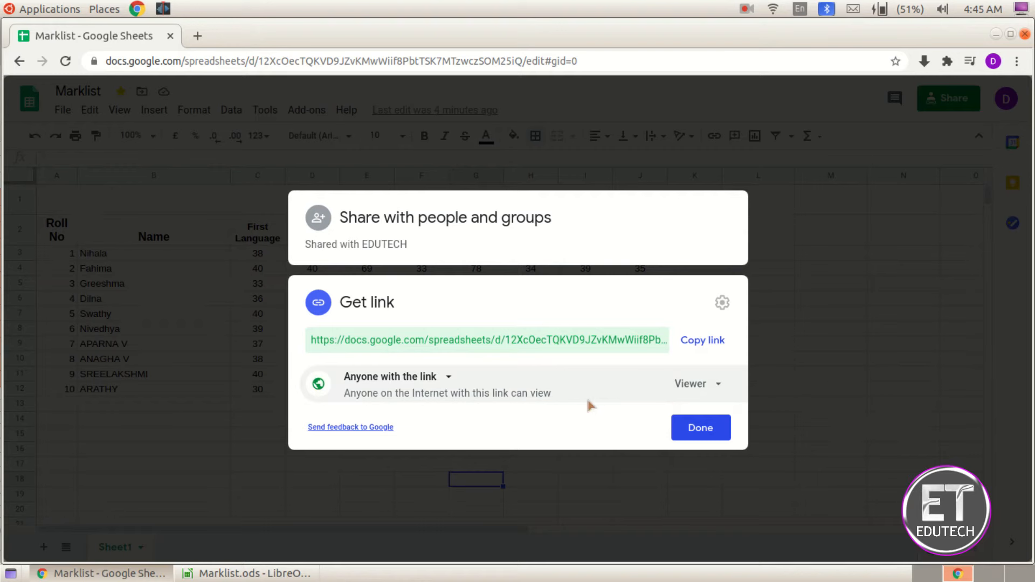
{"action": "left_click", "coordinate": [710, 388]}
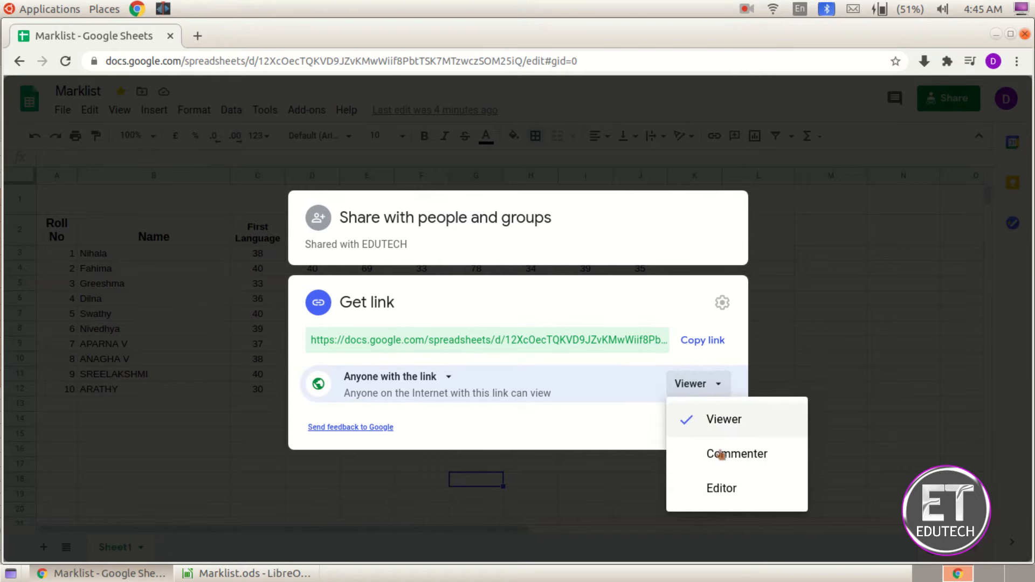
{"action": "left_click", "coordinate": [722, 489]}
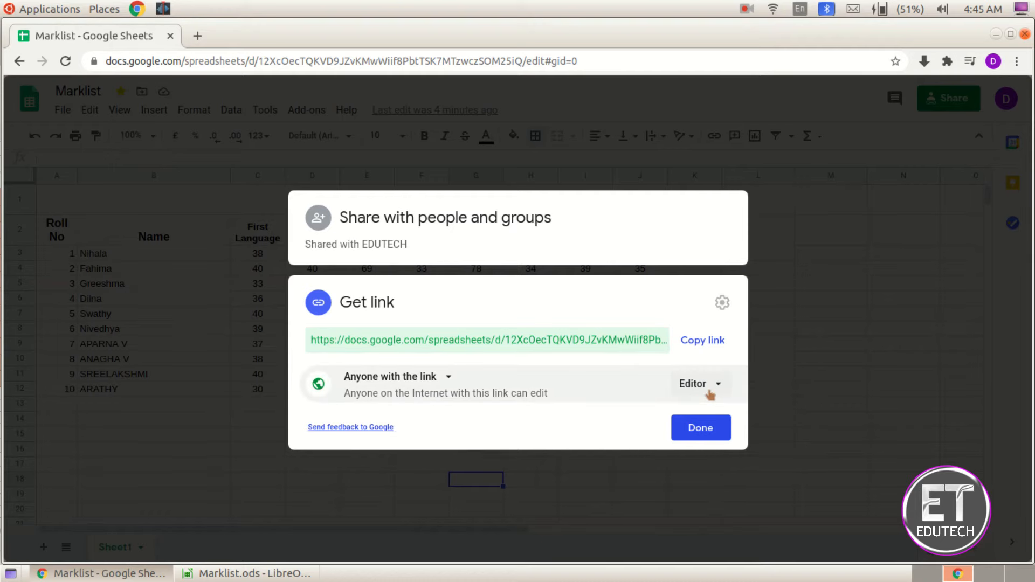
{"action": "left_click", "coordinate": [708, 340]}
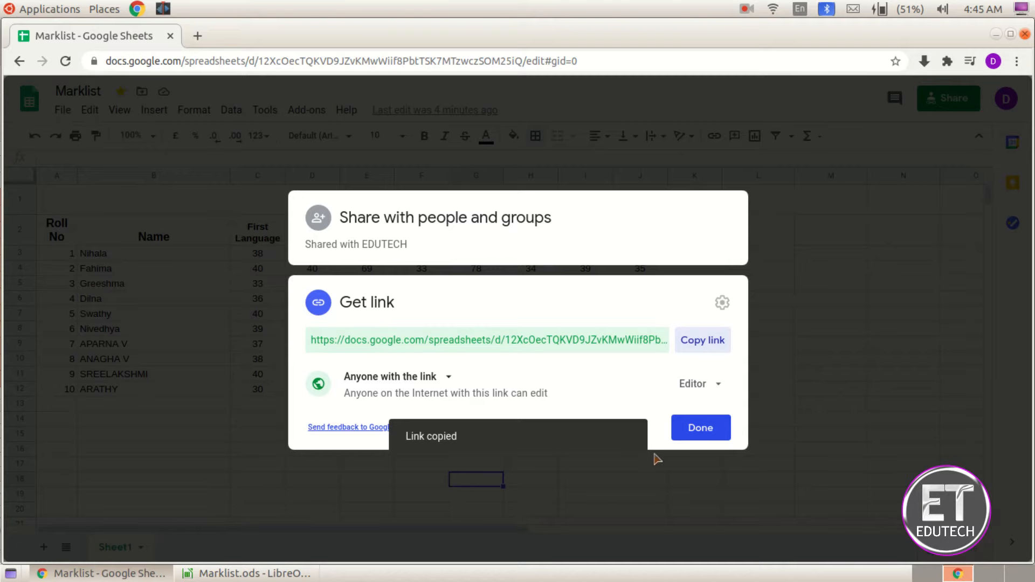
{"action": "left_click", "coordinate": [707, 426]}
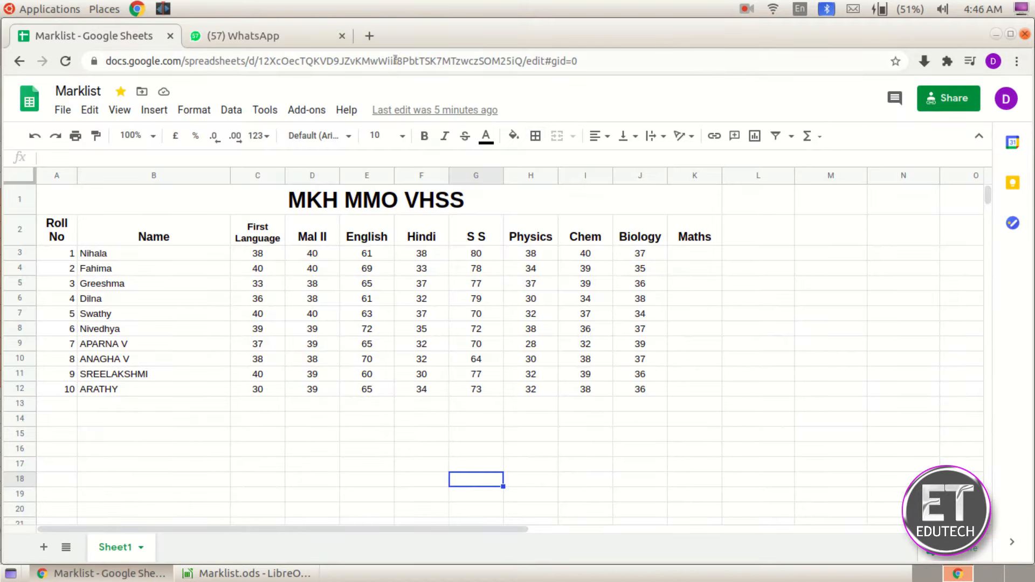
- Switch to WhatsApp and send the copied spreadsheet link in the Edutech chat
{"action": "left_click", "coordinate": [304, 38]}
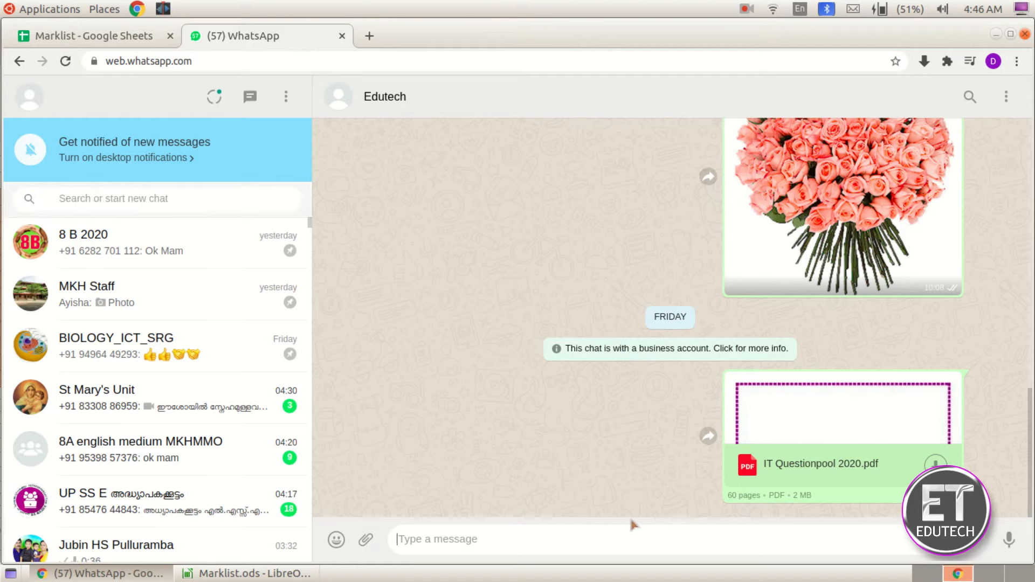
{"action": "right_click", "coordinate": [627, 538]}
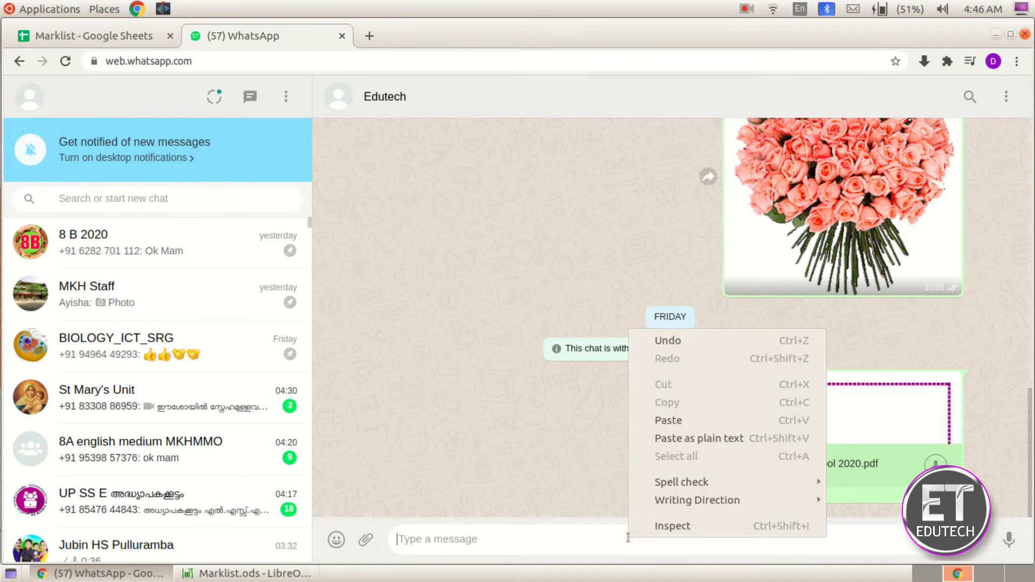
{"action": "left_click", "coordinate": [670, 427]}
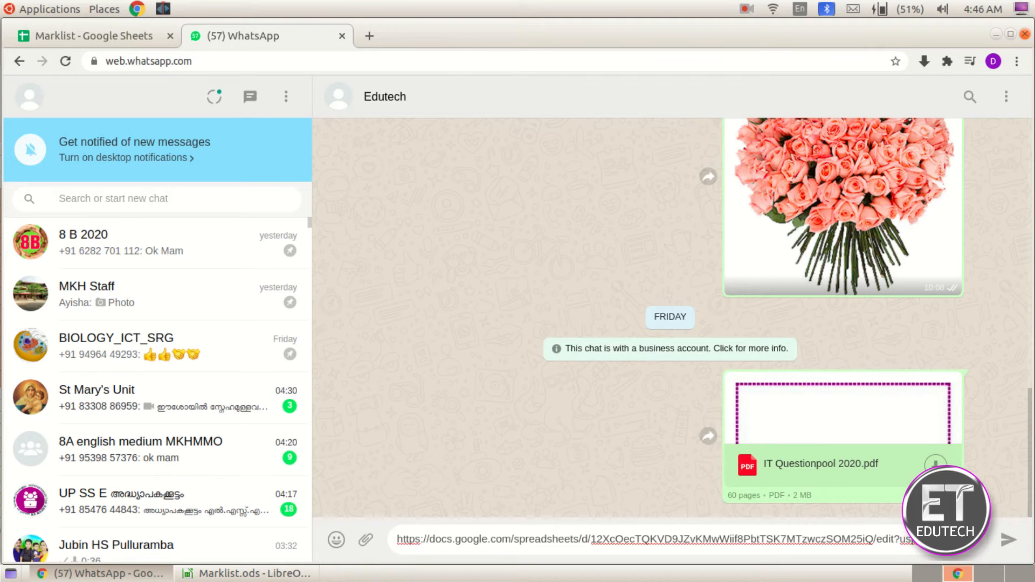
{"action": "left_click", "coordinate": [1008, 540]}
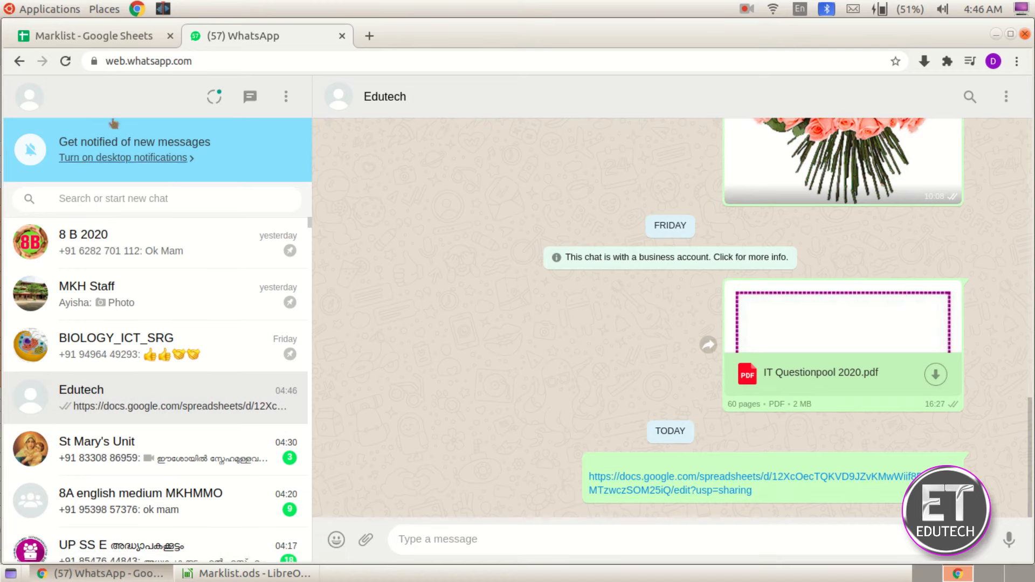
- Switch to the recipient's Gmail inbox and open the Marklist spreadsheet from its invitation to edit
{"action": "key", "text": "ctrl+Tab"}
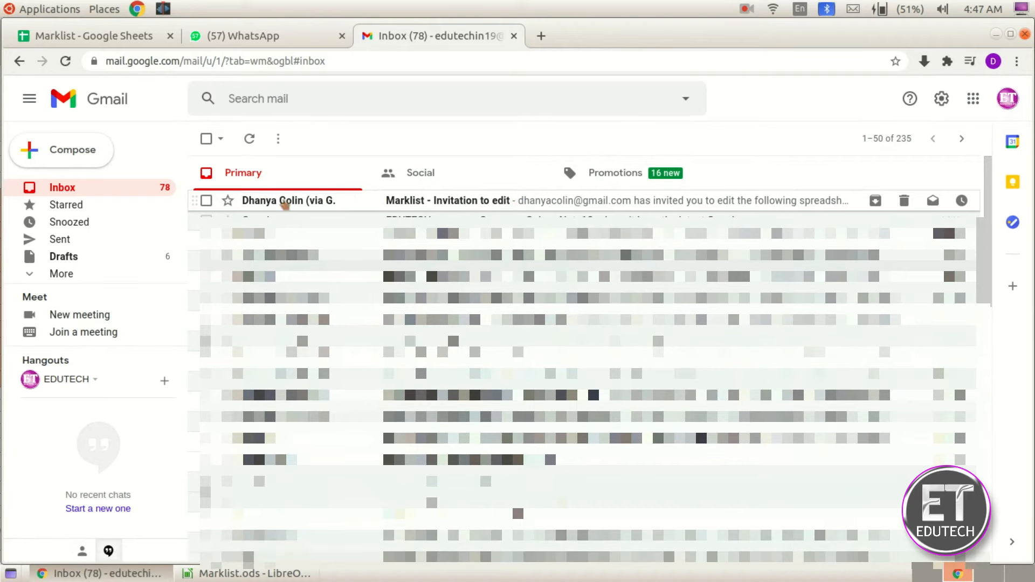
{"action": "left_click", "coordinate": [490, 203]}
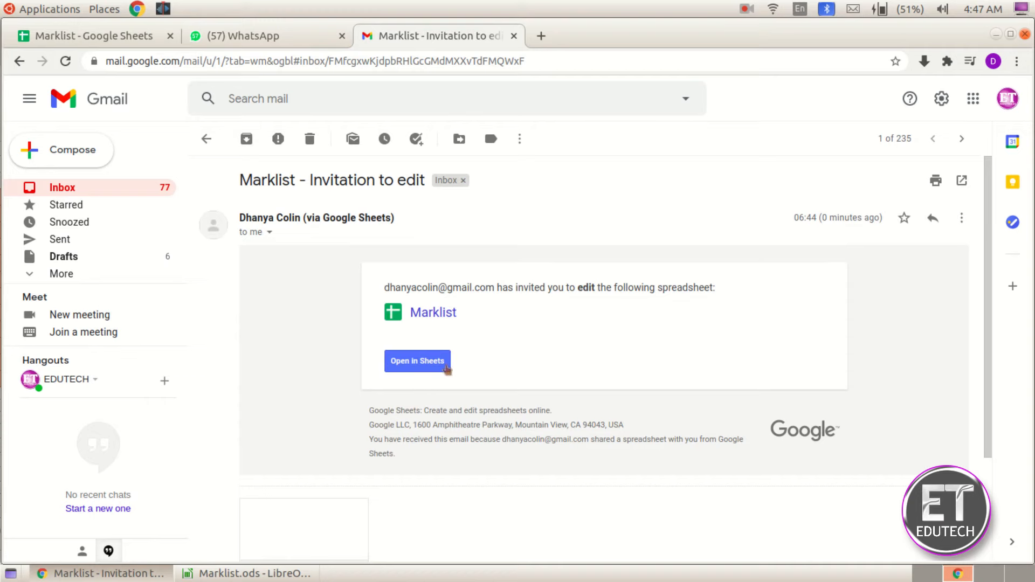
{"action": "left_click", "coordinate": [438, 368]}
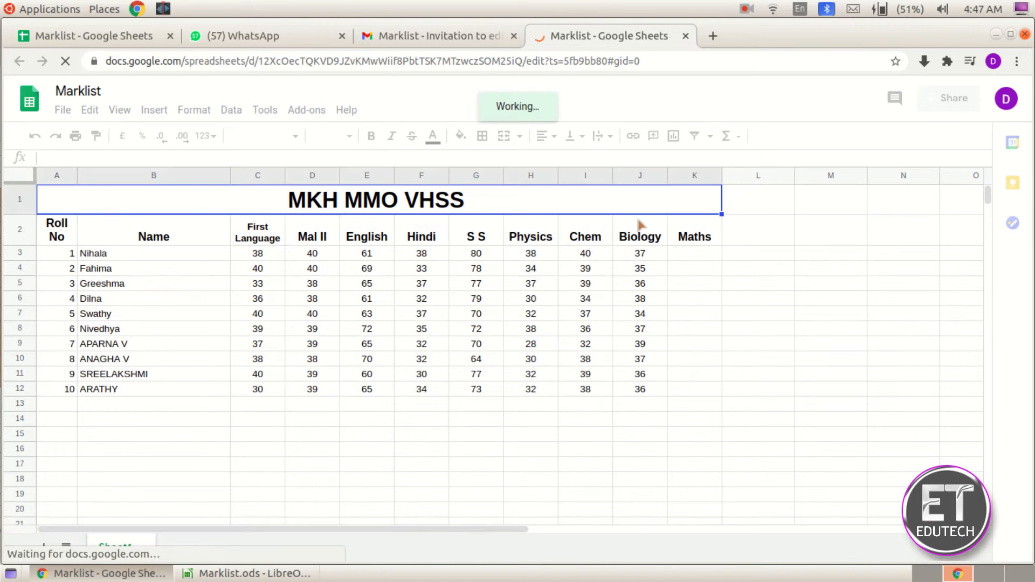
- Fill K3:K12 with the Maths marks 78, 75, 68, 70, 72, 64, 67, 64, 60 and 69, and close this copy of the spreadsheet
{"action": "left_click", "coordinate": [682, 254]}
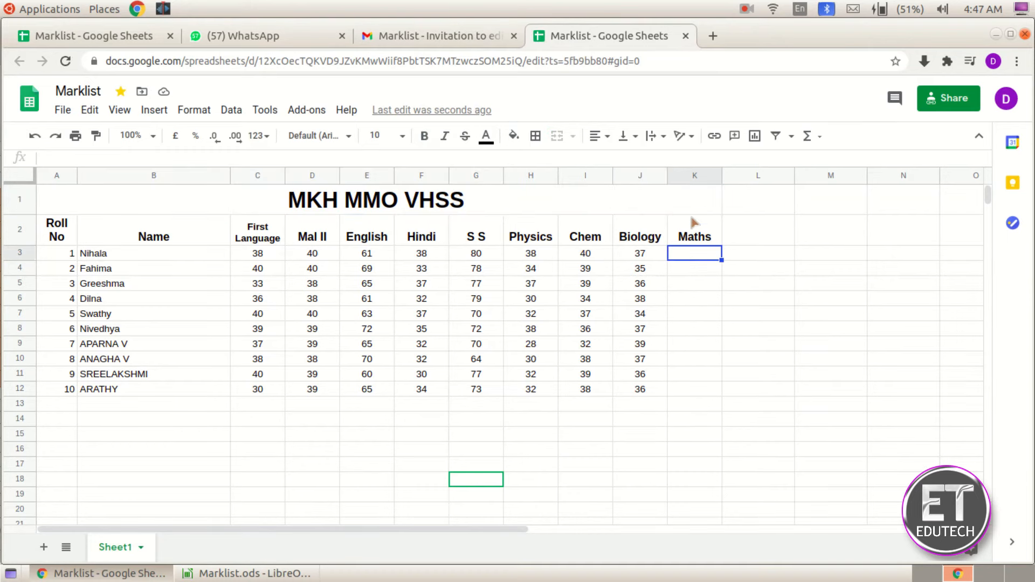
{"action": "key", "text": "ctrl+v"}
{"action": "key", "text": "Down"}
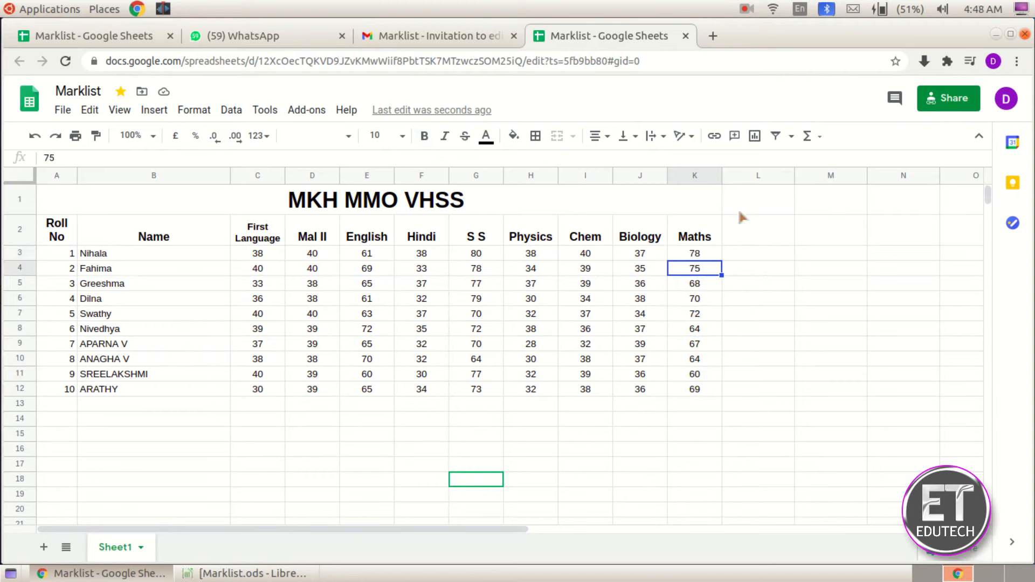
{"action": "left_click", "coordinate": [719, 403]}
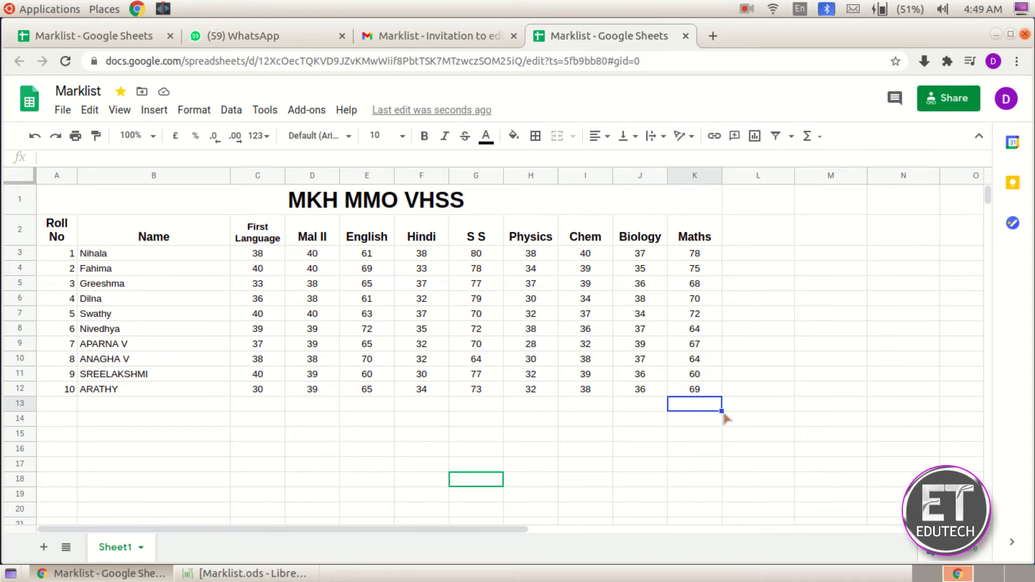
{"action": "left_click", "coordinate": [685, 36]}
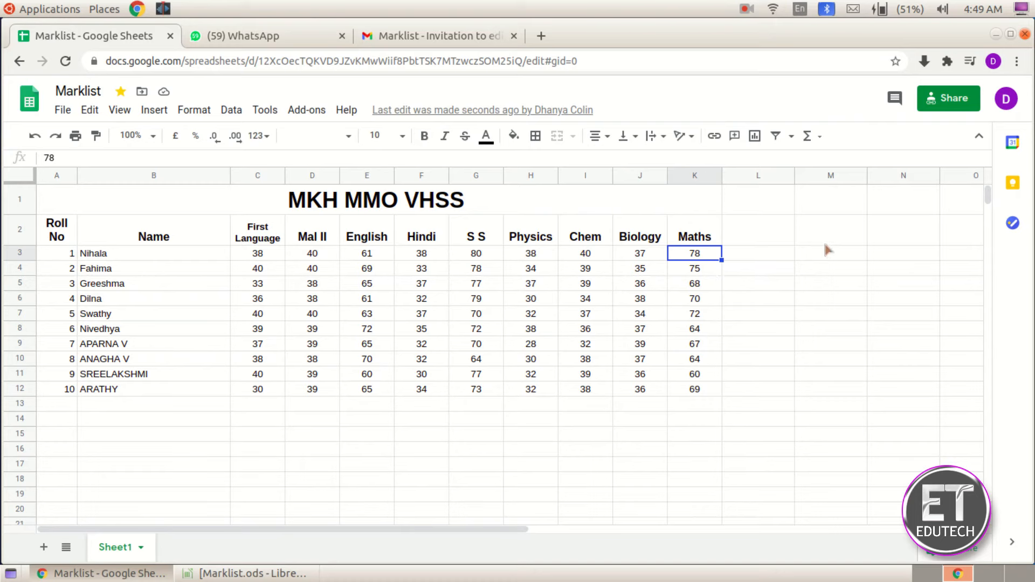
- Add the column heading Total in L2, beside the Maths heading
{"action": "left_click", "coordinate": [759, 238]}
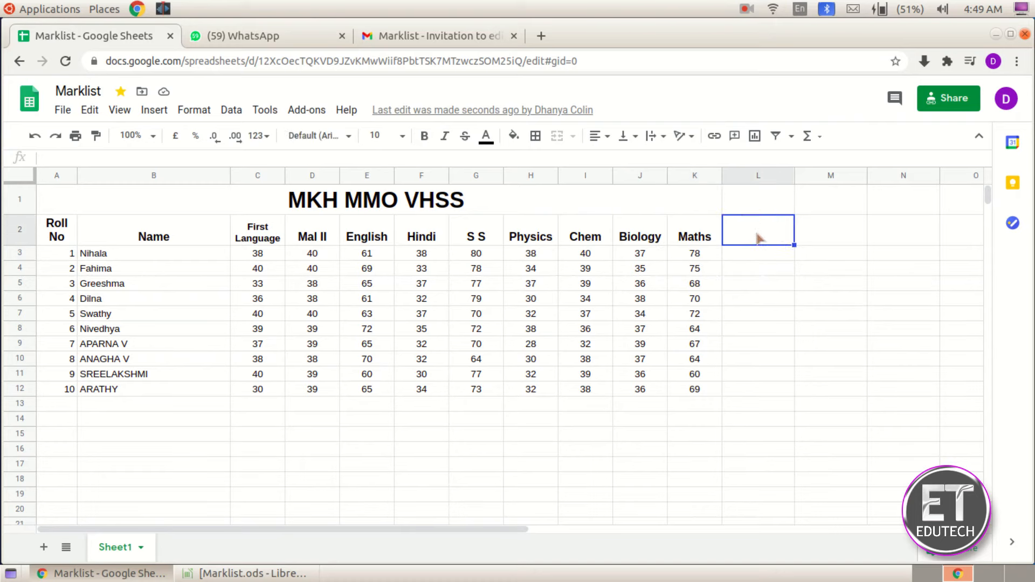
{"action": "type", "text": "T"}
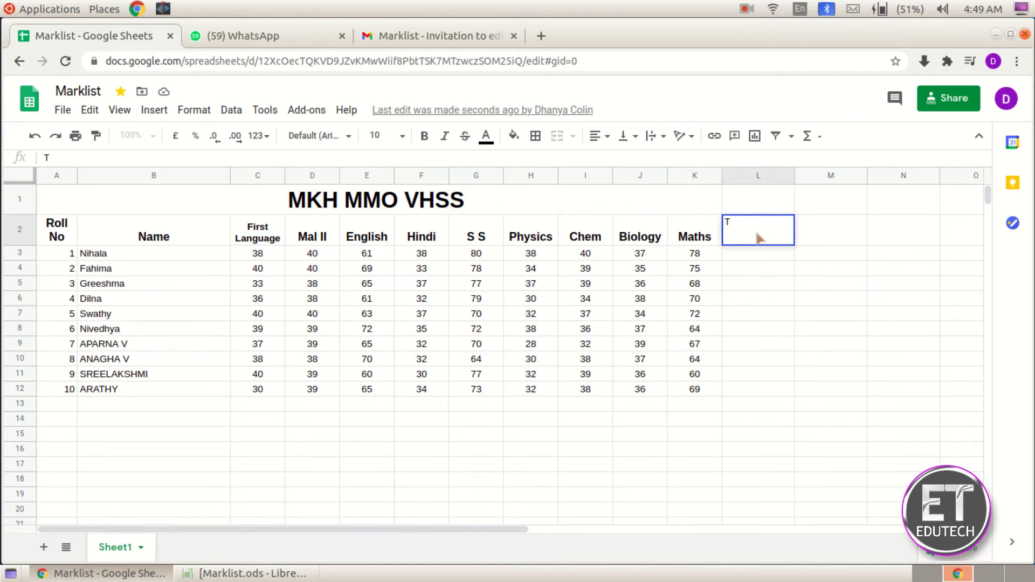
{"action": "type", "text": "otal"}
{"action": "key", "text": "Return"}
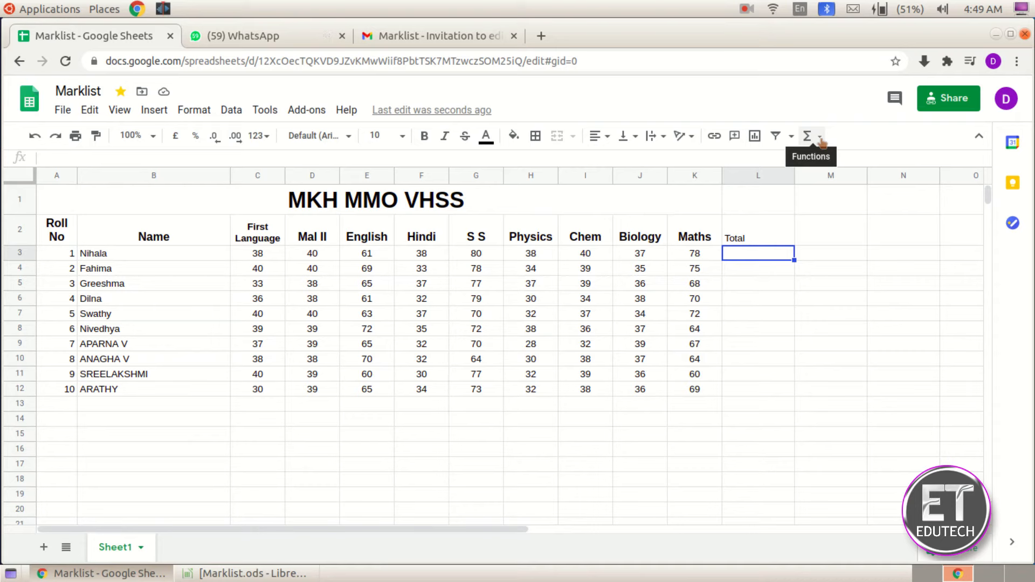
- Total C3:K3 in L3 with the SUM function and accept the suggested auto-fill for L4:L12
{"action": "left_click", "coordinate": [820, 139]}
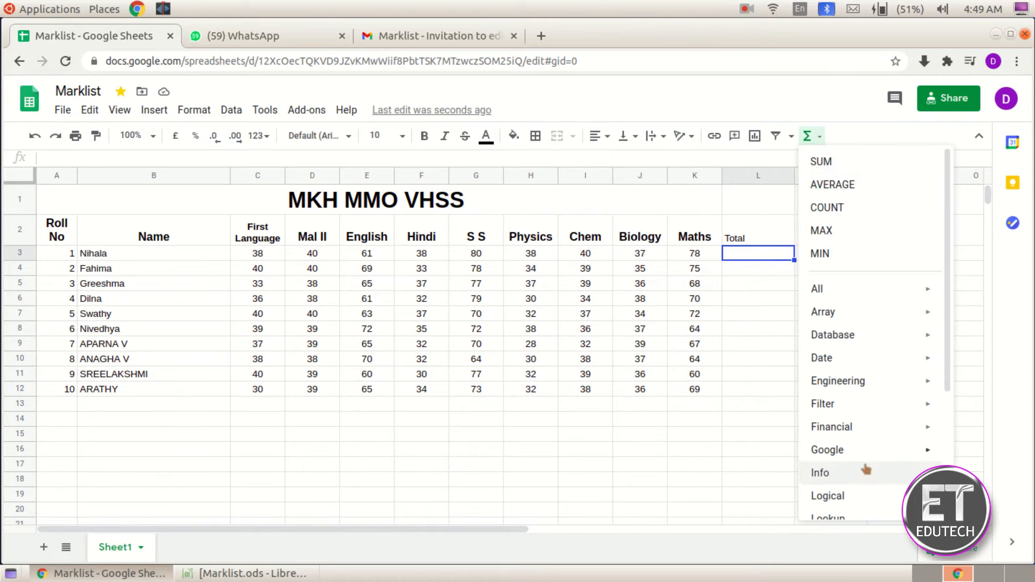
{"action": "scroll", "coordinate": [867, 469], "scroll_direction": "down", "scroll_amount": 4}
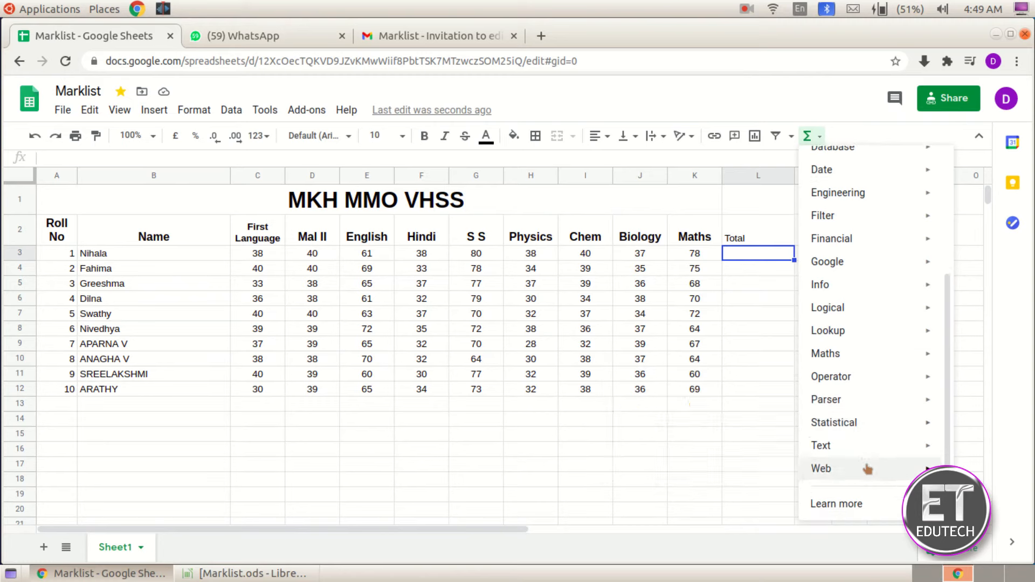
{"action": "mouse_move", "coordinate": [852, 353]}
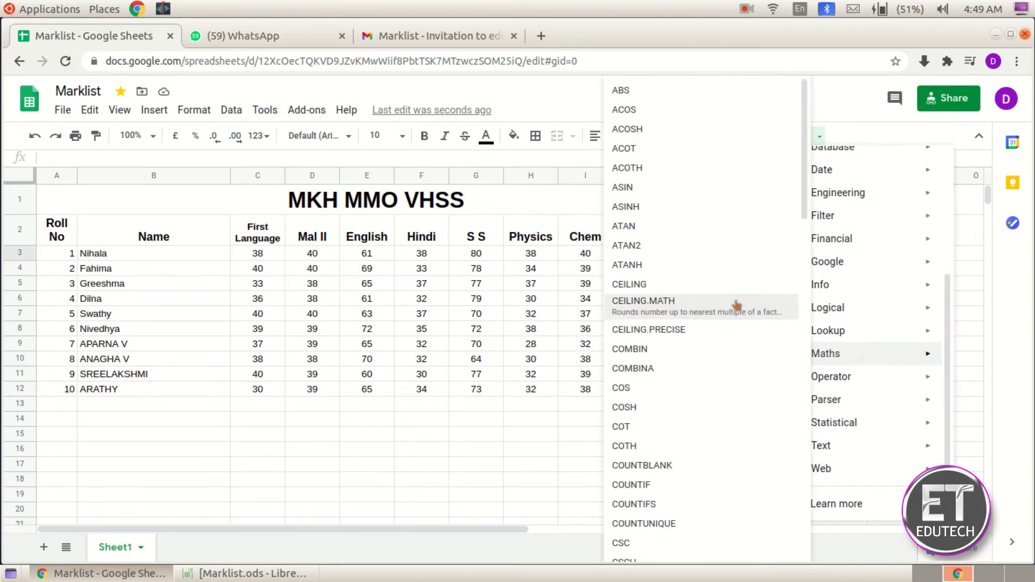
{"action": "scroll", "coordinate": [865, 290], "scroll_direction": "up", "scroll_amount": 4}
{"action": "mouse_move", "coordinate": [864, 290]}
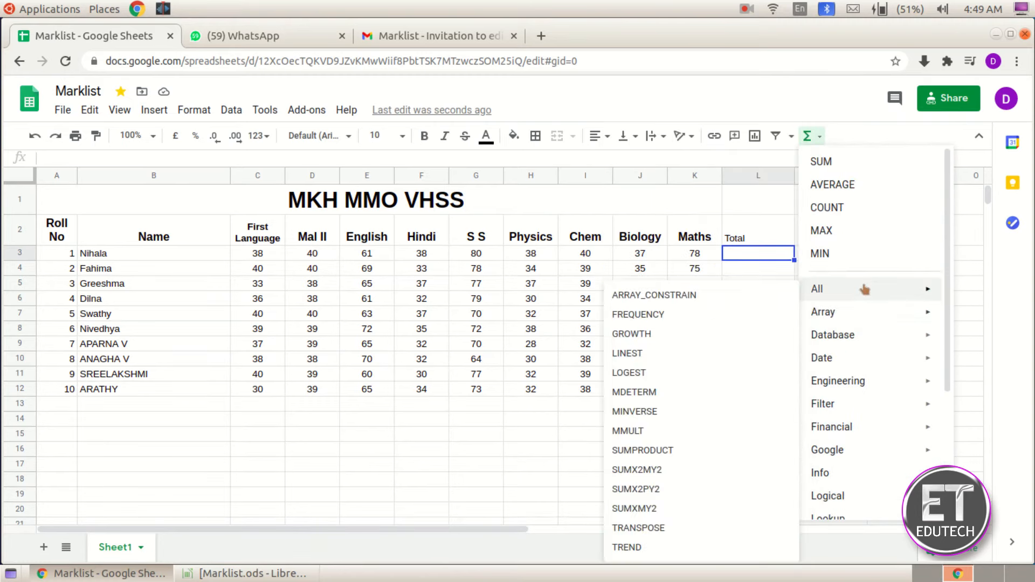
{"action": "left_click", "coordinate": [830, 167]}
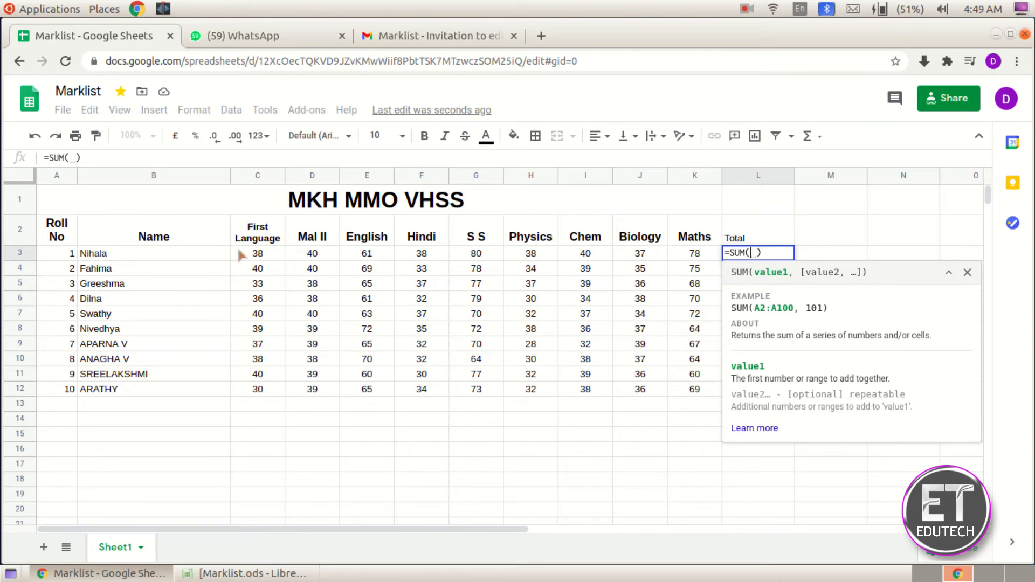
{"action": "left_click_drag", "start_coordinate": [244, 254], "coordinate": [694, 261]}
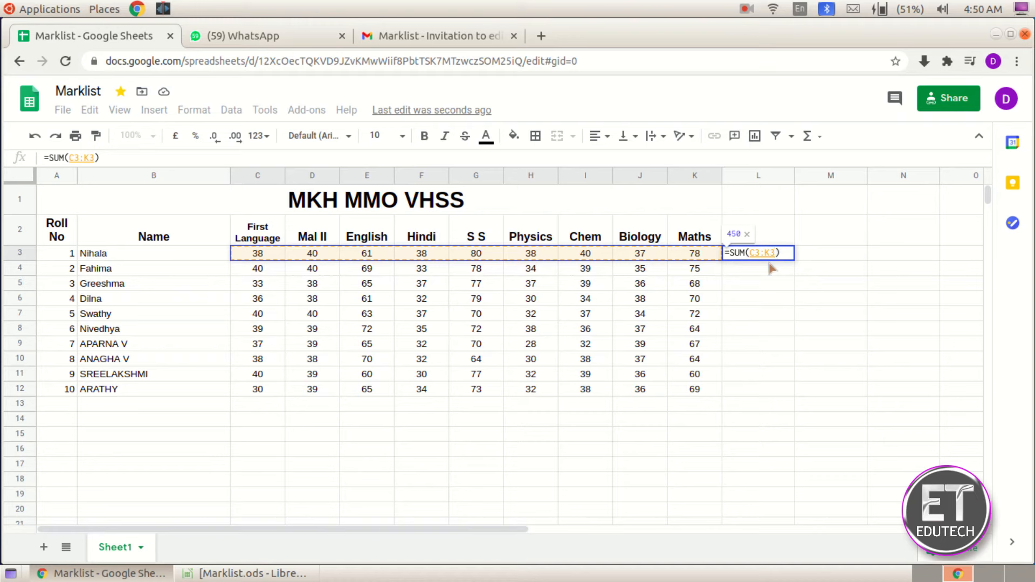
{"action": "key", "text": "Return"}
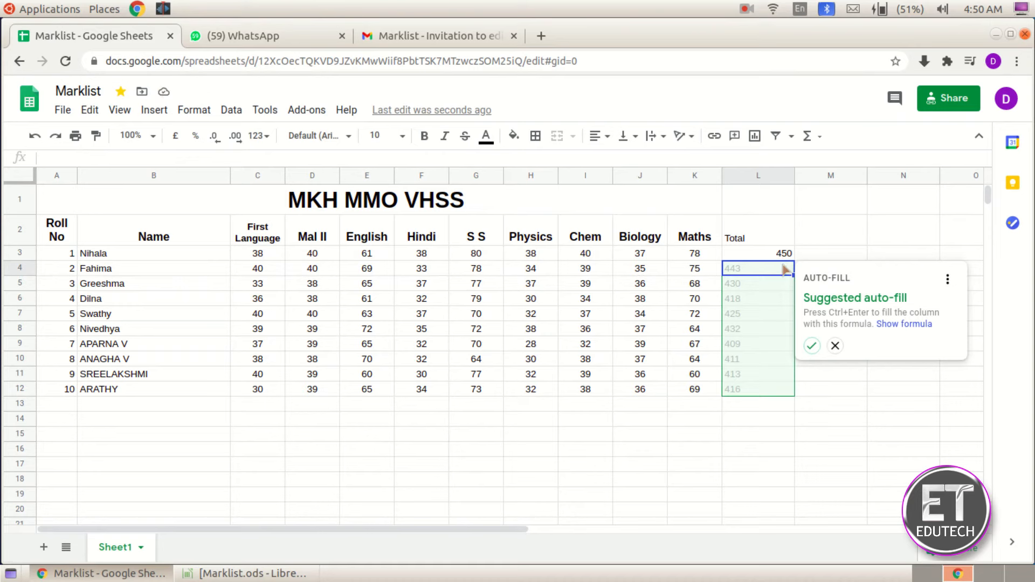
{"action": "left_click", "coordinate": [810, 346]}
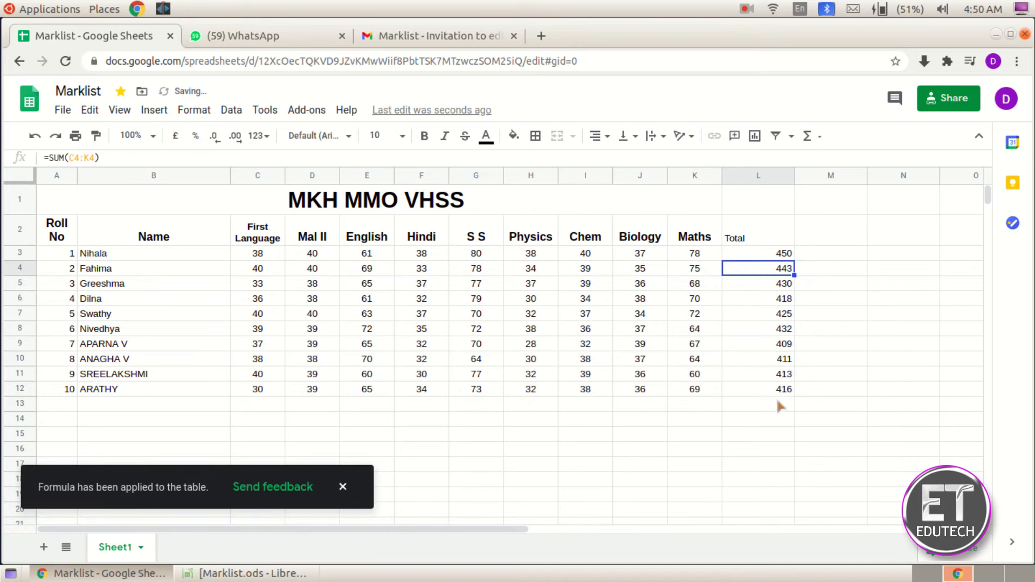
{"action": "left_click", "coordinate": [749, 414]}
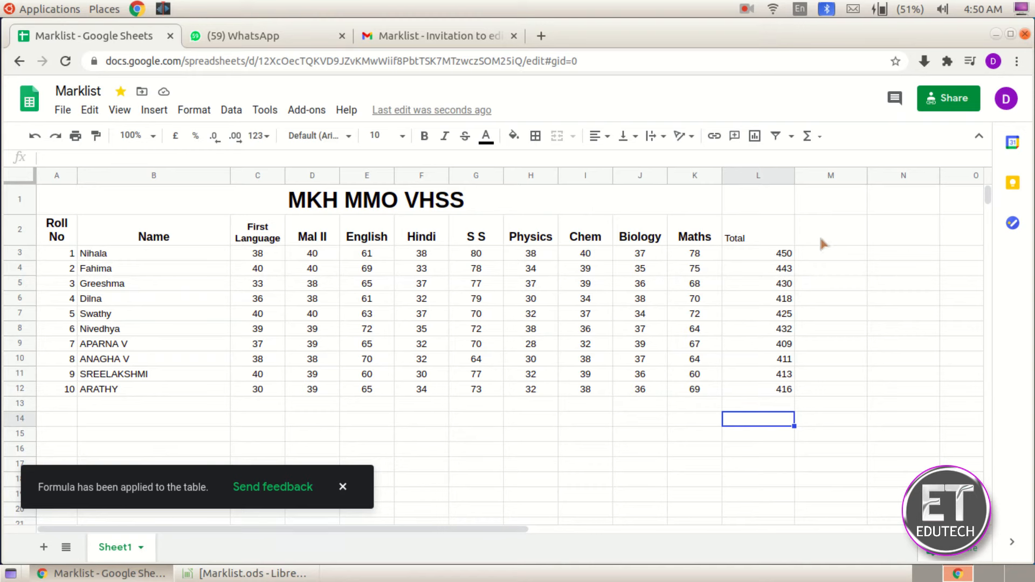
- Add the column heading % in M2, beside the Total heading
{"action": "left_click", "coordinate": [820, 242]}
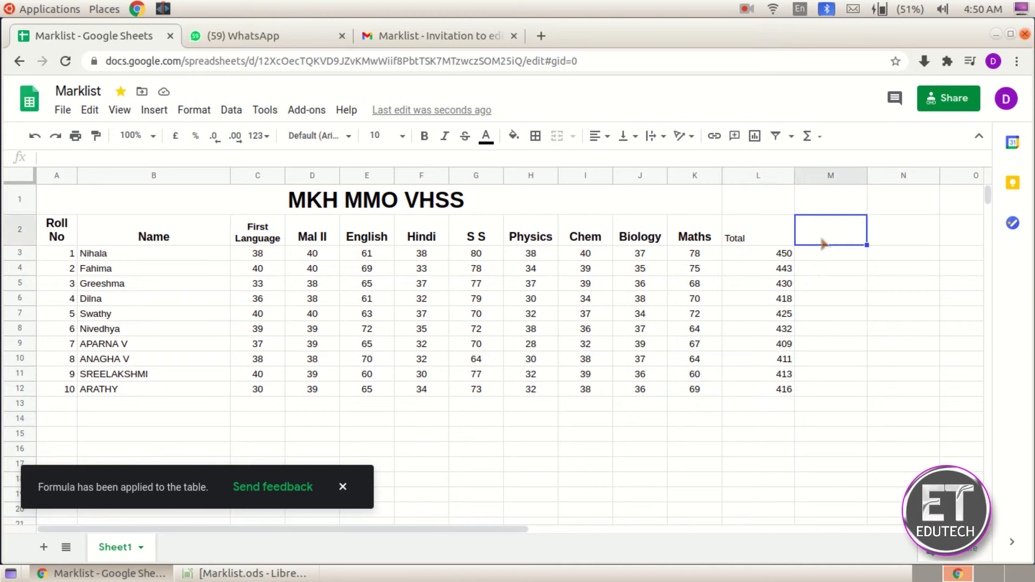
{"action": "type", "text": "%"}
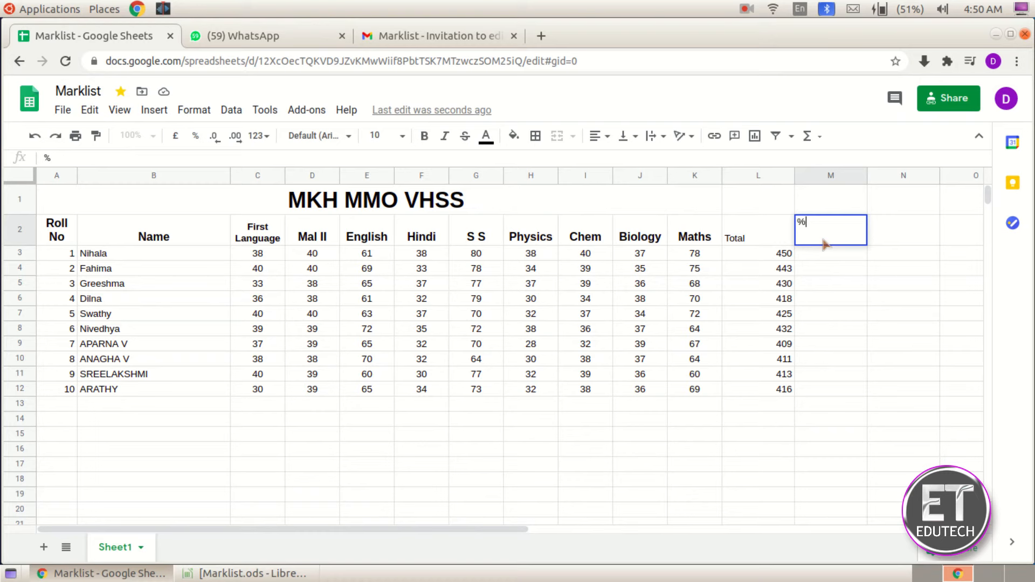
{"action": "key", "text": "Return"}
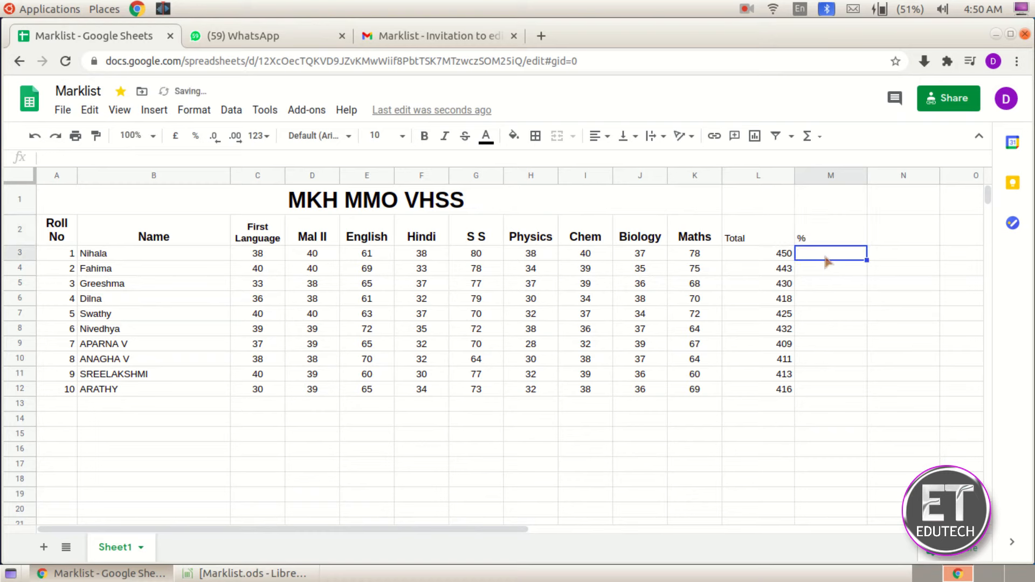
- Calculate the first student's percentage in M3 with the formula =L3*100/480
{"action": "type", "text": "="}
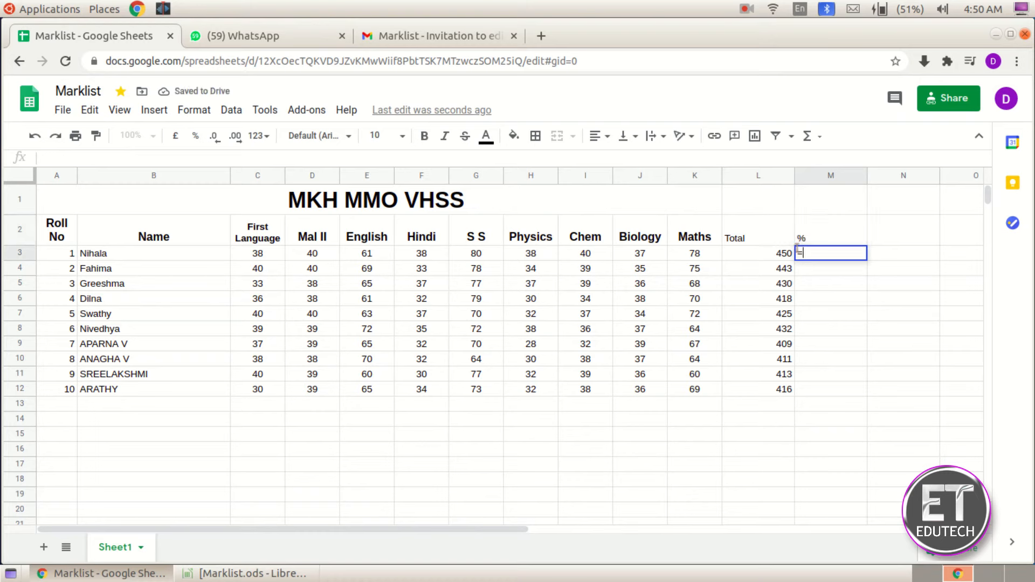
{"action": "left_click", "coordinate": [768, 257]}
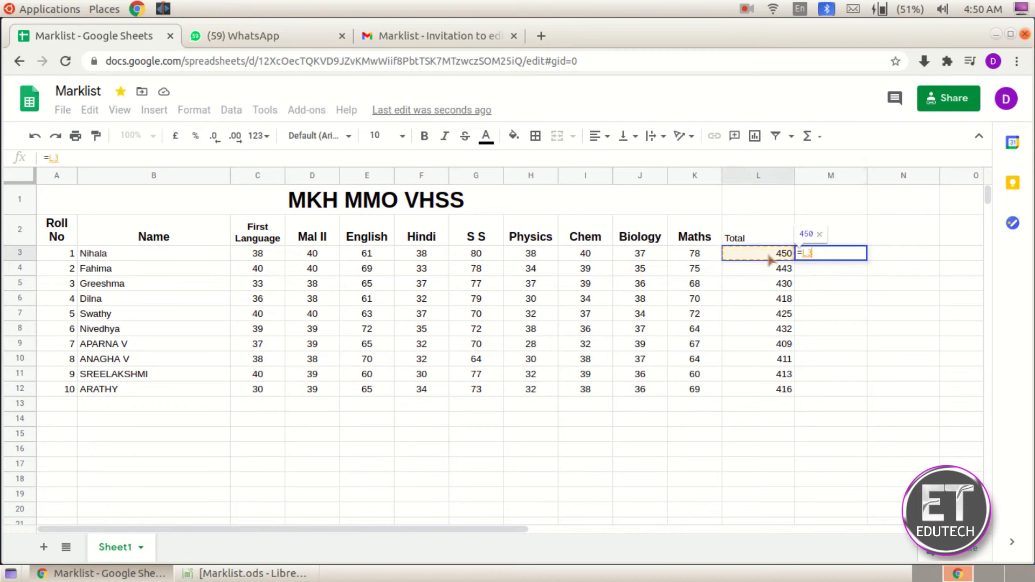
{"action": "type", "text": "*1"}
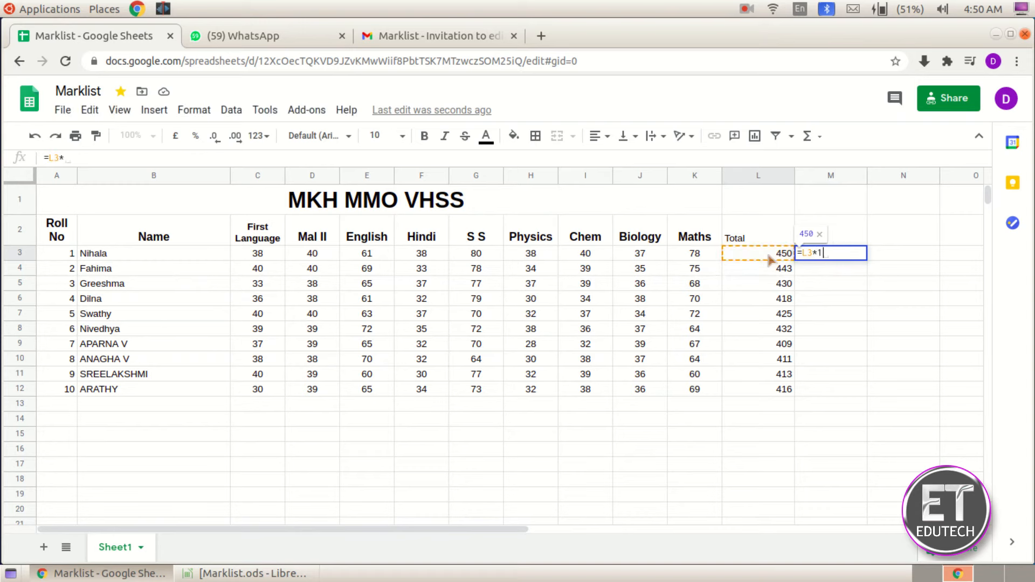
{"action": "type", "text": "00/"}
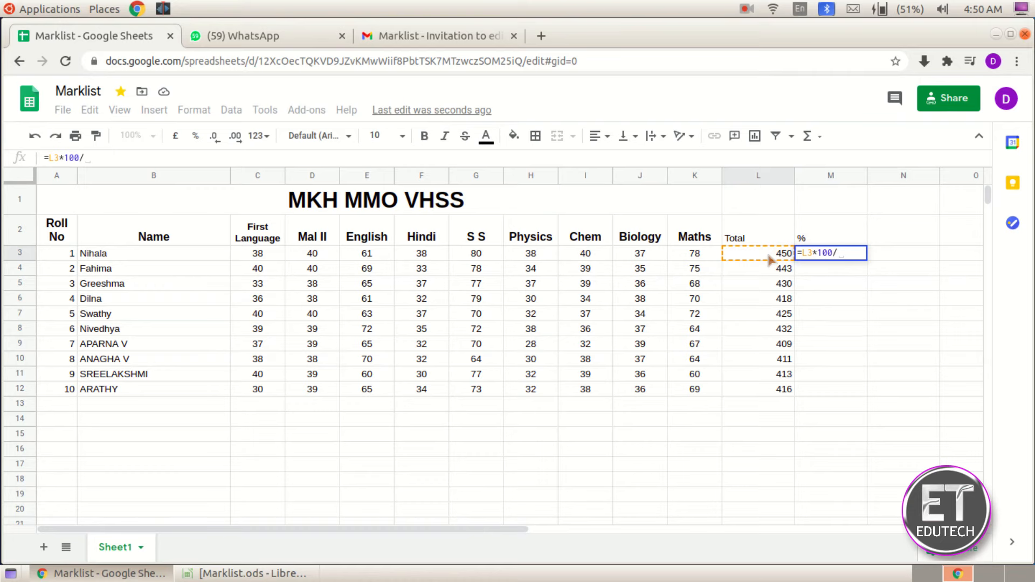
{"action": "type", "text": "480"}
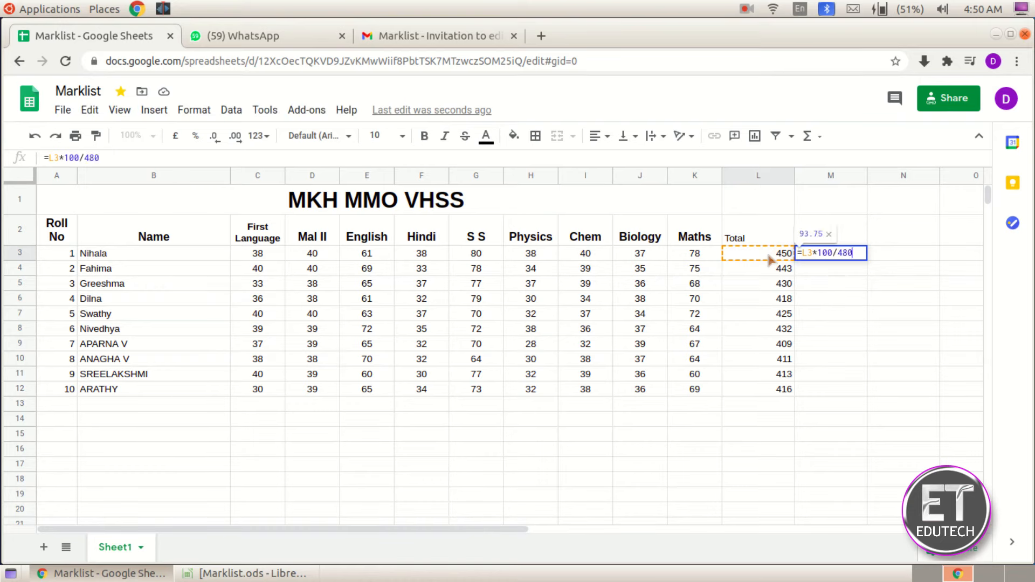
{"action": "key", "text": "Return"}
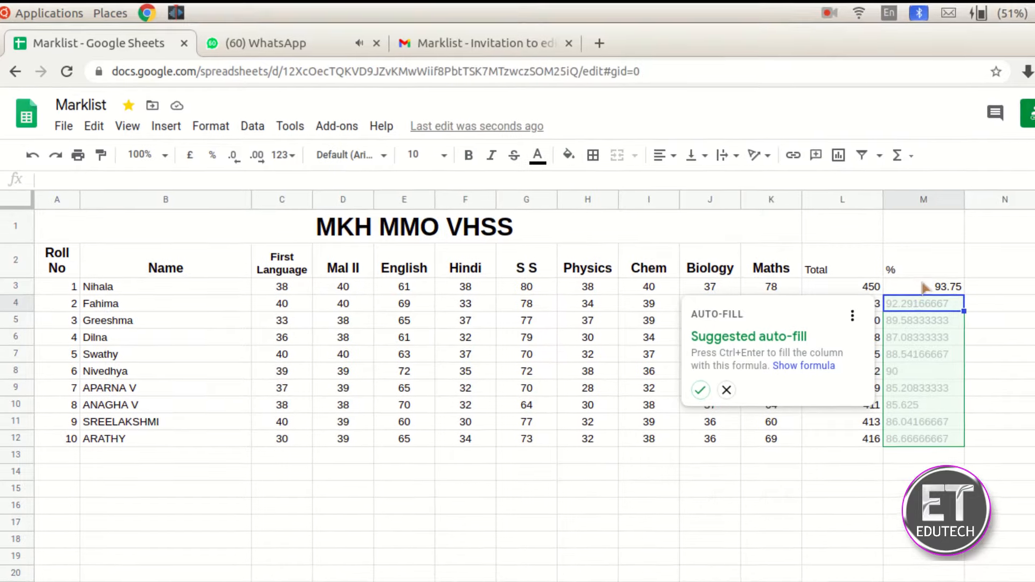
- Reduce the percentage in M3 to no decimal places and fill its formula down to M12
{"action": "left_click", "coordinate": [954, 287]}
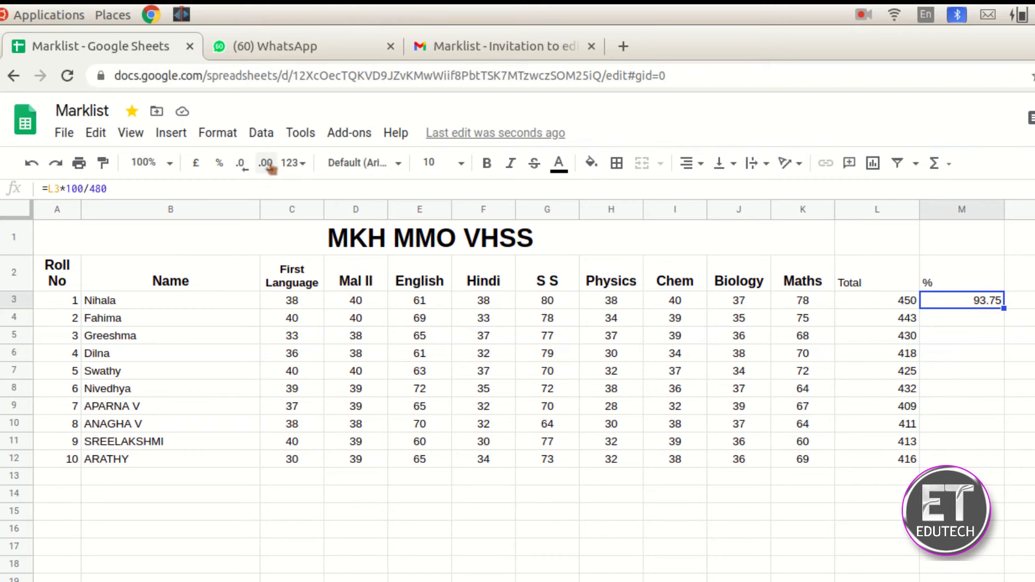
{"action": "left_click", "coordinate": [239, 173]}
{"action": "left_click", "coordinate": [239, 173]}
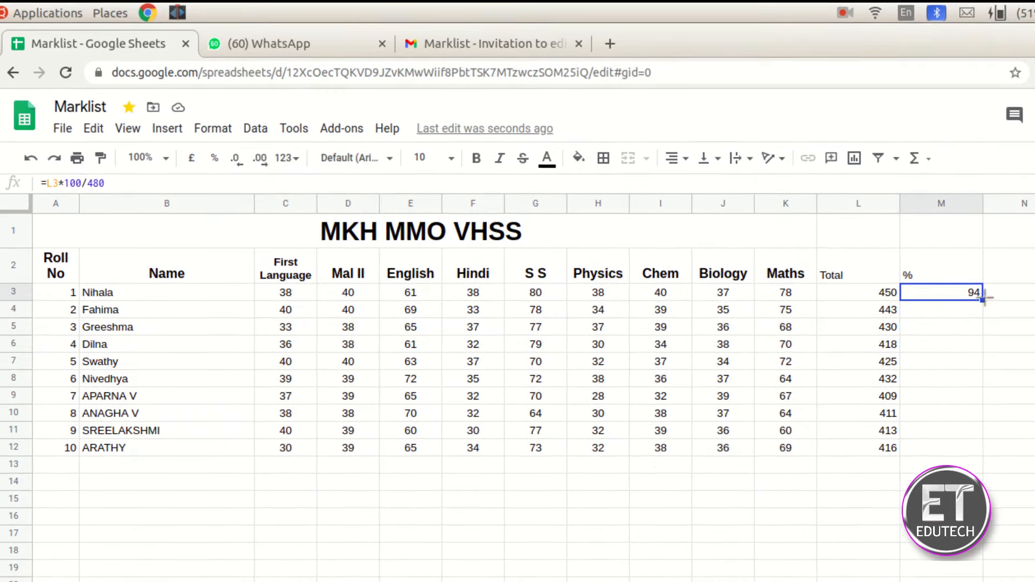
{"action": "left_click_drag", "start_coordinate": [944, 286], "coordinate": [927, 434]}
{"action": "left_click_drag", "start_coordinate": [879, 407], "coordinate": [878, 407]}
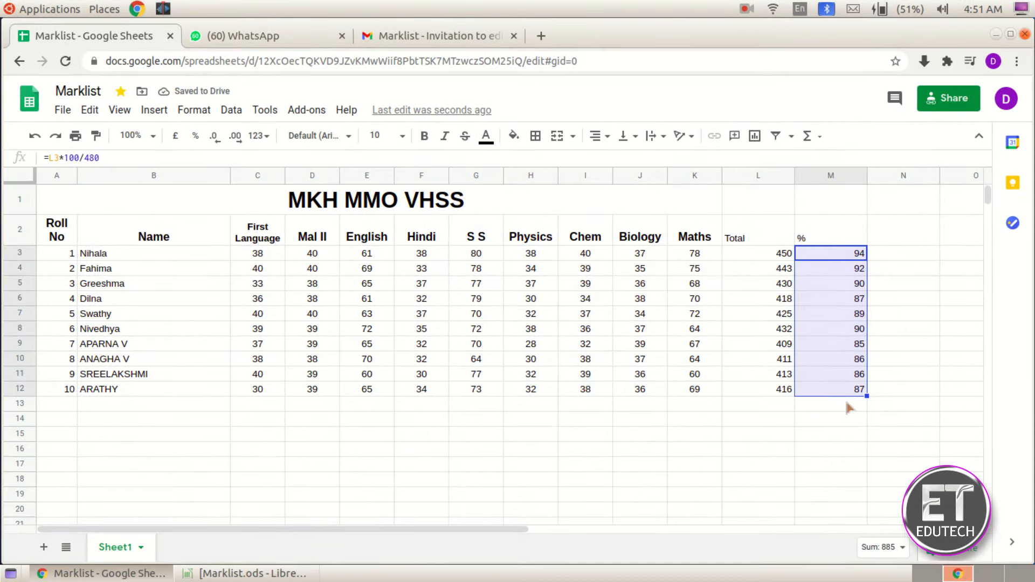
{"action": "left_click", "coordinate": [777, 434]}
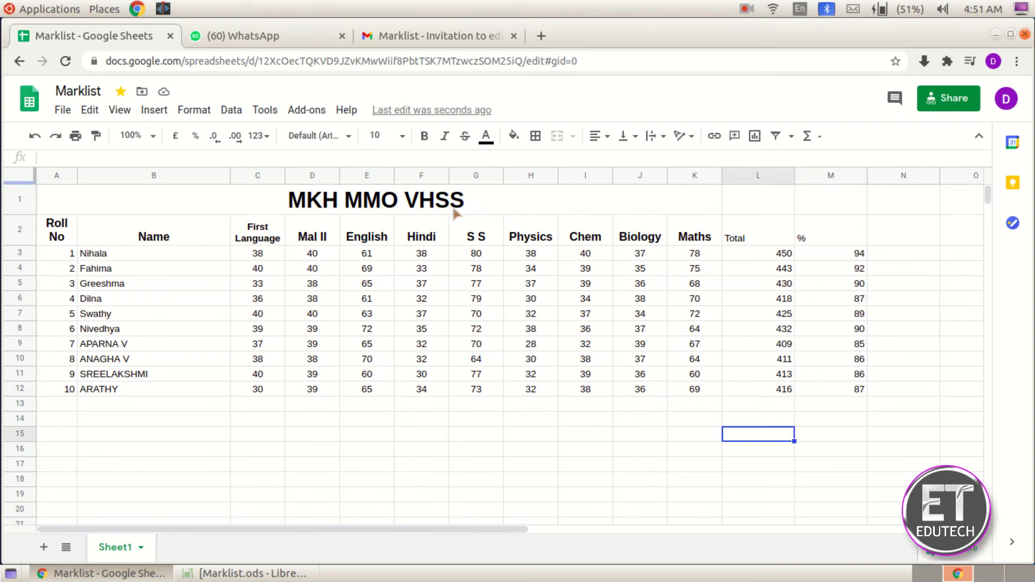
- Change the Hindi mark of roll number 7 in F9 to 36
{"action": "left_click", "coordinate": [433, 345]}
{"action": "type", "text": "36"}
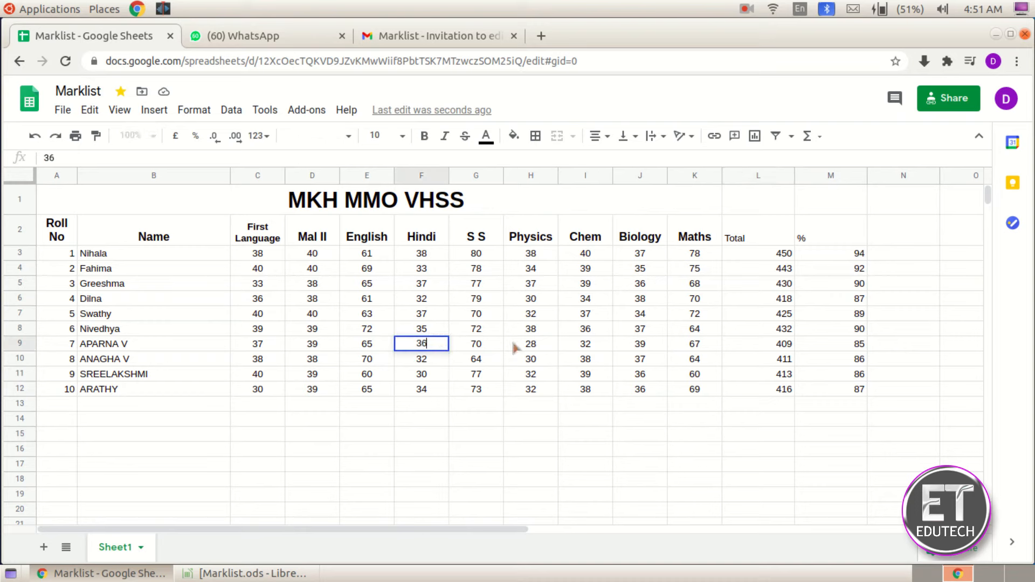
{"action": "left_click", "coordinate": [603, 412]}
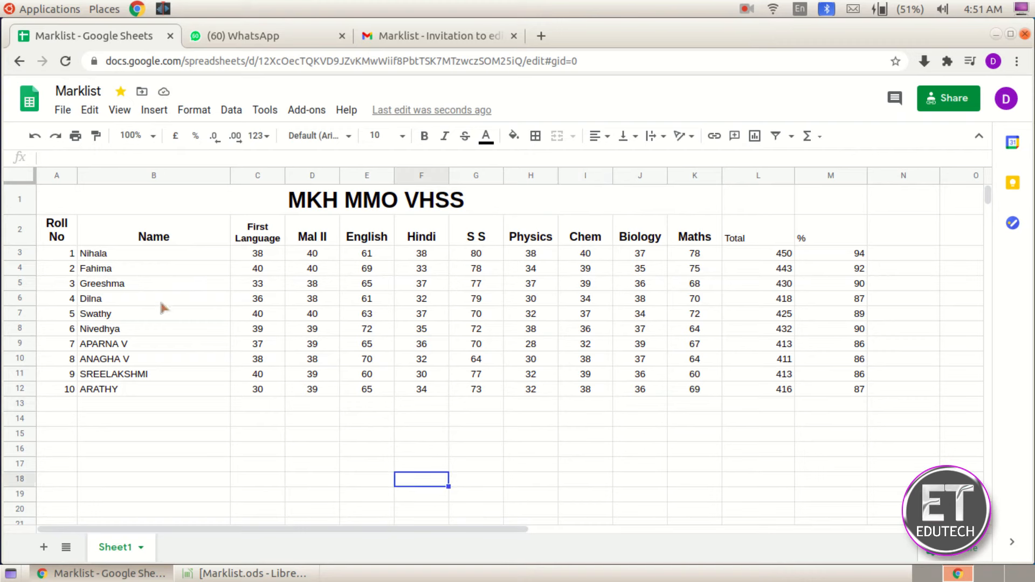
- Make the student rows A3:M12 bold at font size 12 and centre-align them
{"action": "left_click_drag", "start_coordinate": [64, 256], "coordinate": [838, 388]}
{"action": "left_click", "coordinate": [426, 138]}
{"action": "key", "text": "ctrl+shift+period"}
{"action": "key", "text": "ctrl+shift+period"}
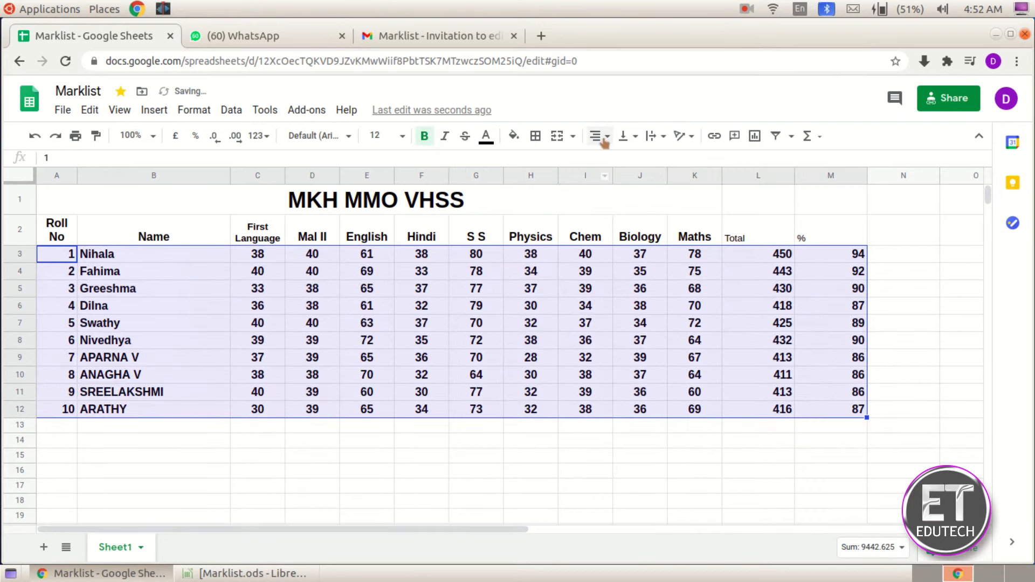
{"action": "left_click", "coordinate": [605, 140]}
{"action": "left_click", "coordinate": [614, 162]}
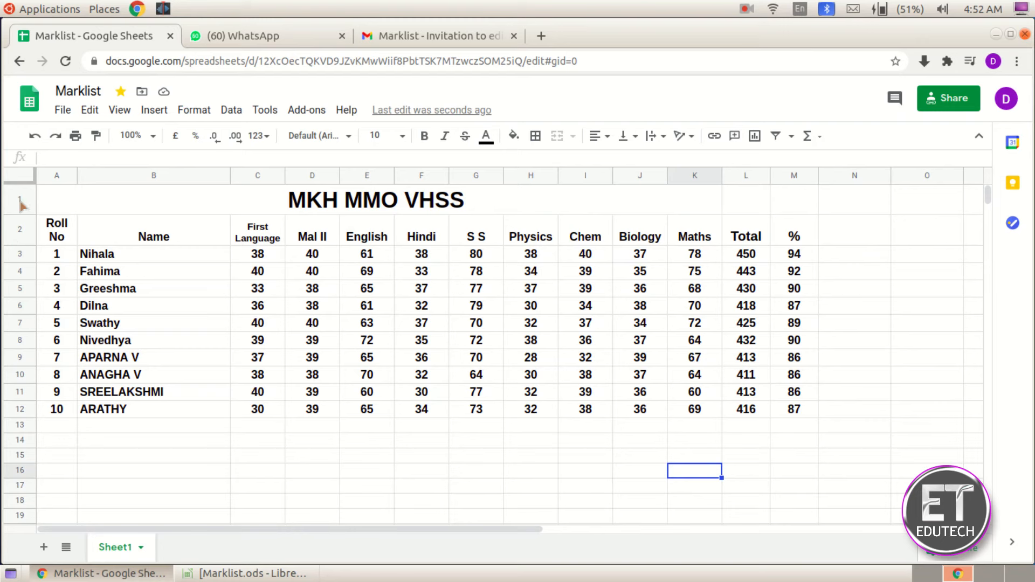
- Insert one empty row above the column heading row, below the school name
{"action": "left_click", "coordinate": [20, 232]}
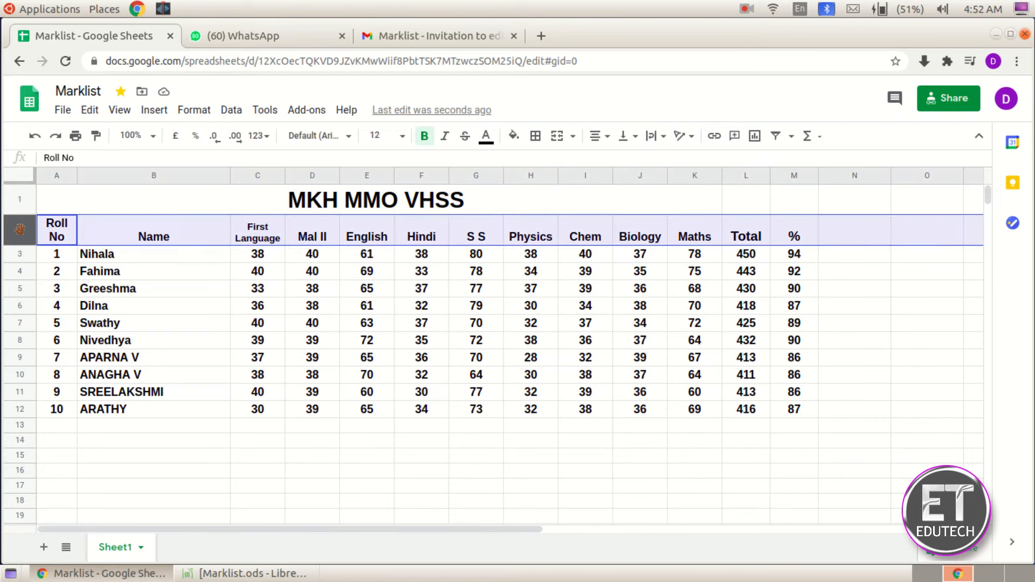
{"action": "right_click", "coordinate": [20, 232]}
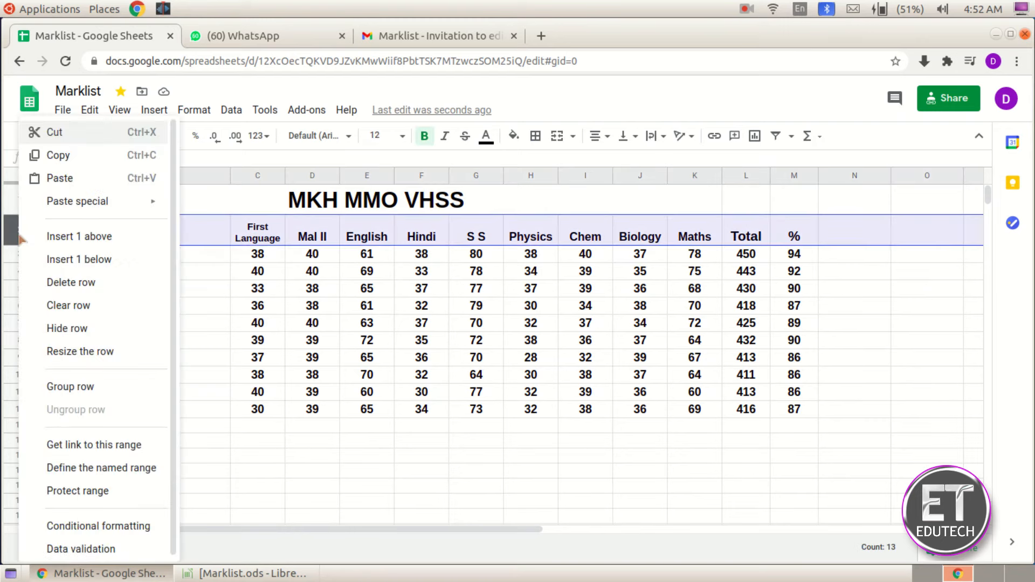
{"action": "left_click", "coordinate": [100, 235]}
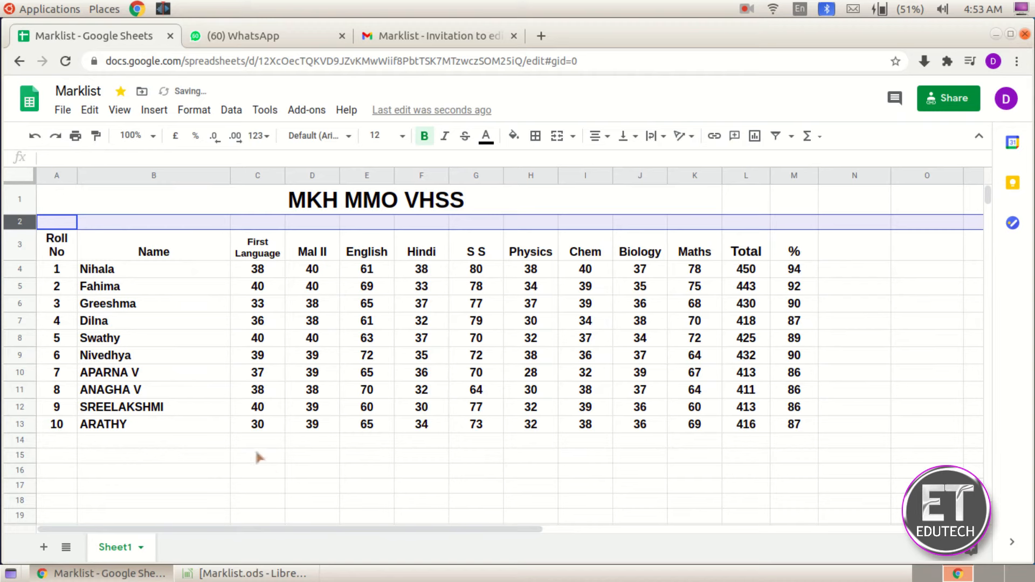
- Merge A2:M2 in the new row and enter the title Marklist
{"action": "left_click_drag", "start_coordinate": [69, 224], "coordinate": [797, 226]}
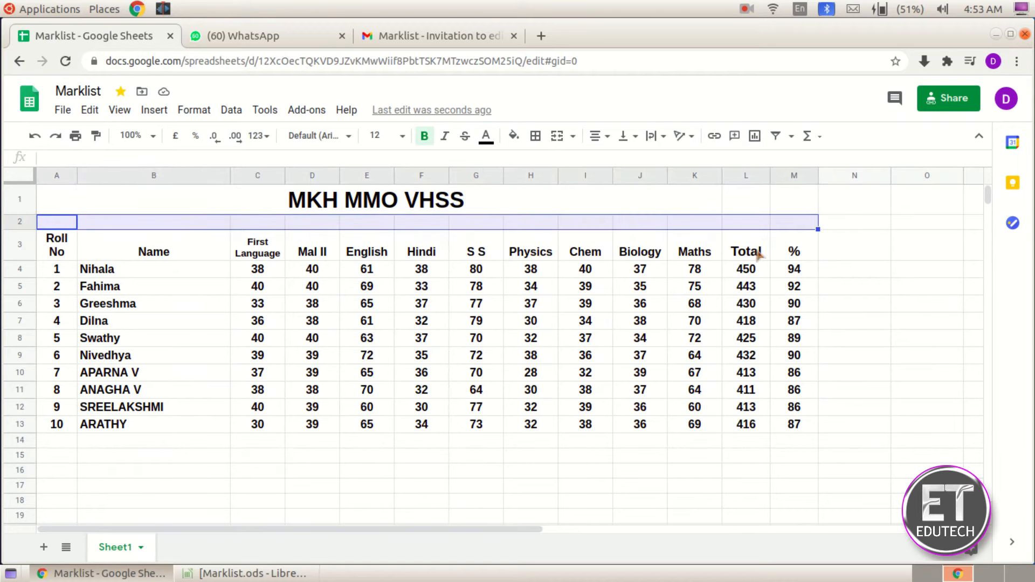
{"action": "left_click", "coordinate": [556, 138]}
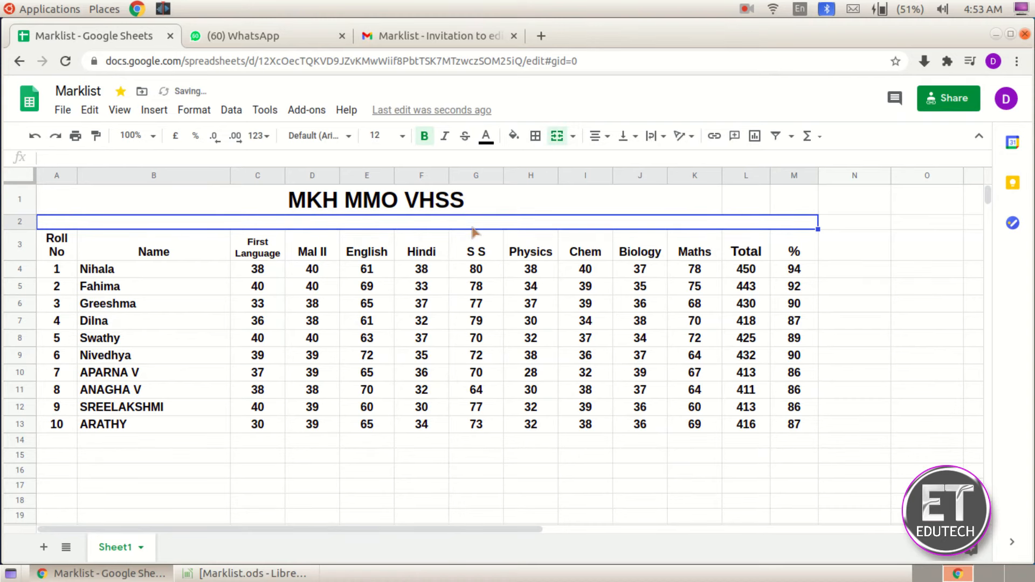
{"action": "type", "text": "Marklist"}
{"action": "left_click", "coordinate": [854, 365]}
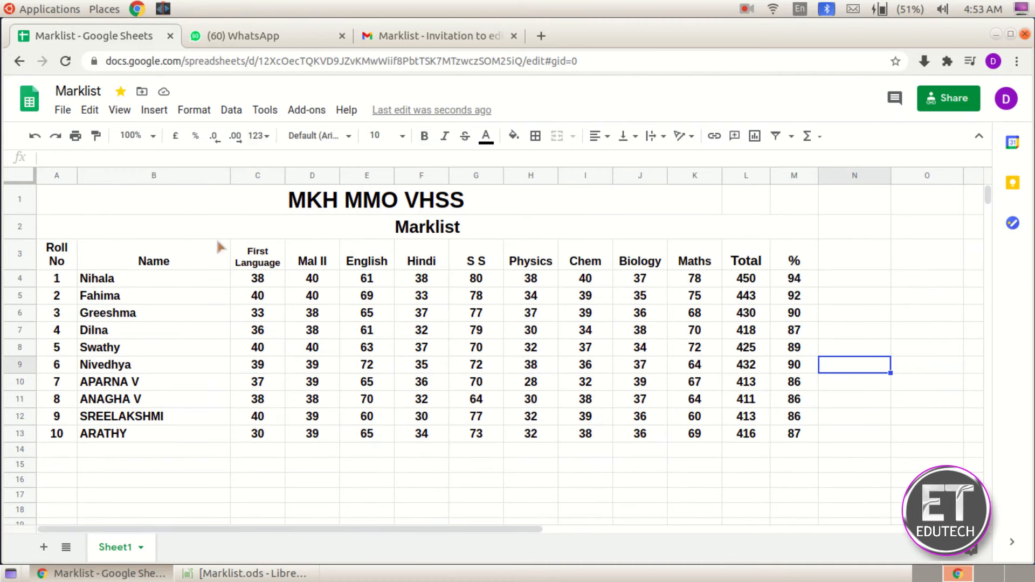
- Apply all borders to A1:M13 in dark red with the thin solid line style
{"action": "left_click_drag", "start_coordinate": [467, 201], "coordinate": [539, 433]}
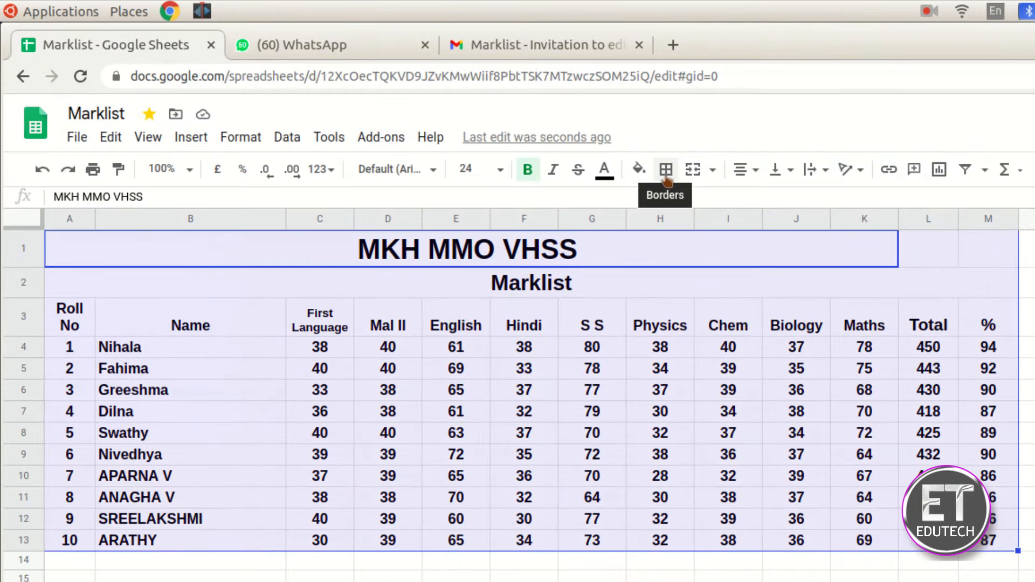
{"action": "left_click", "coordinate": [666, 178]}
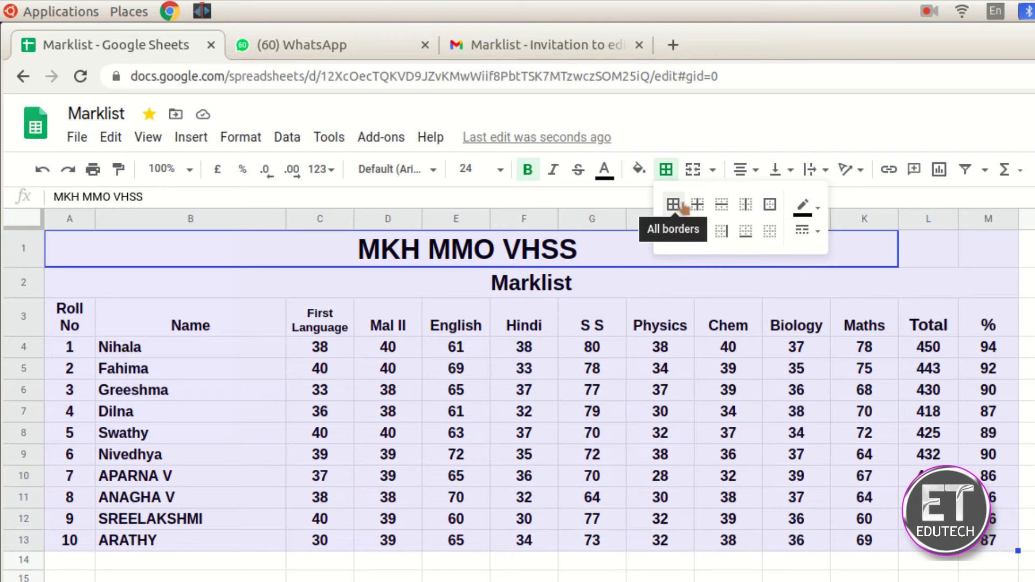
{"action": "left_click", "coordinate": [815, 214]}
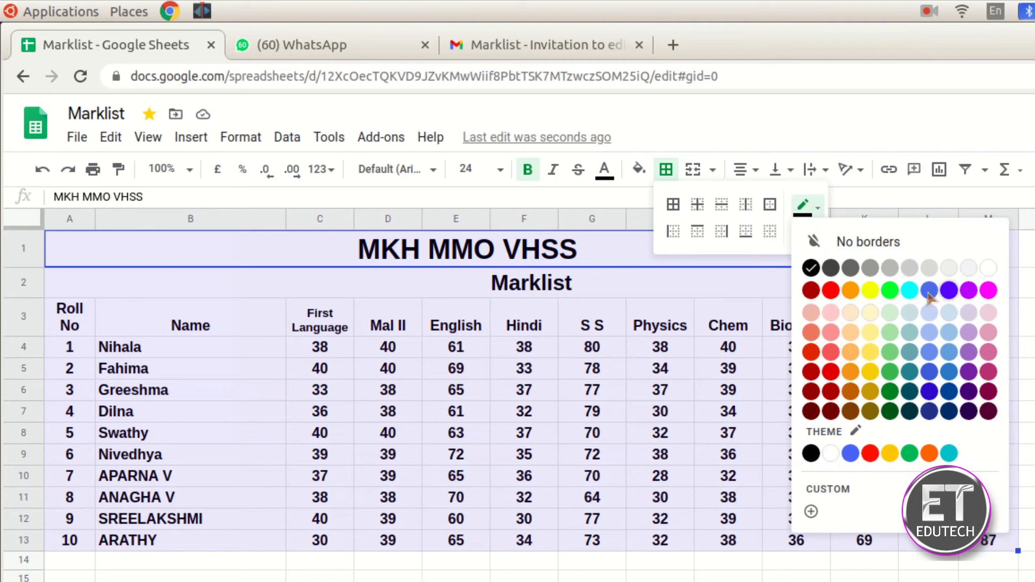
{"action": "left_click", "coordinate": [812, 396]}
{"action": "left_click", "coordinate": [808, 231]}
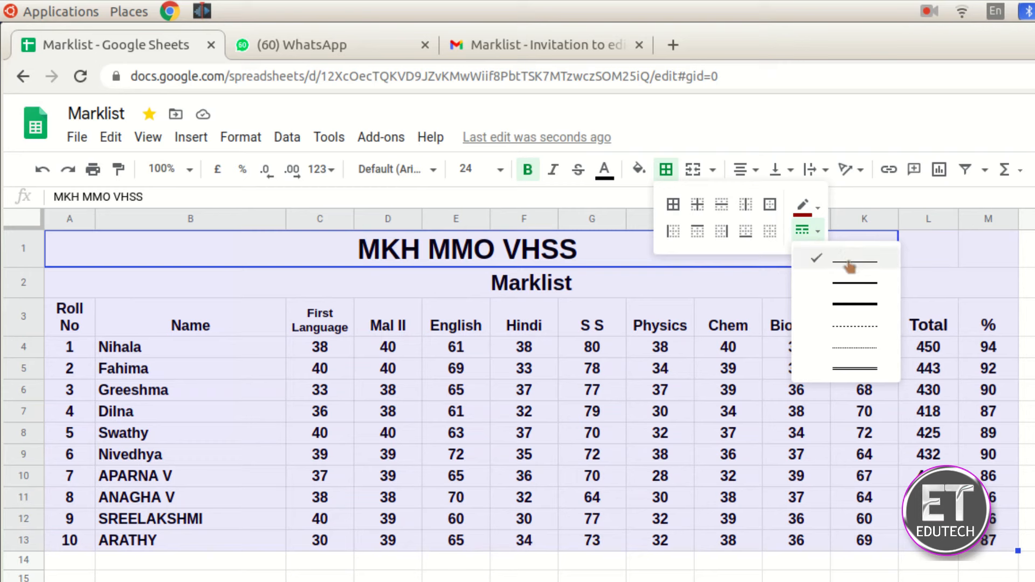
{"action": "left_click", "coordinate": [850, 263]}
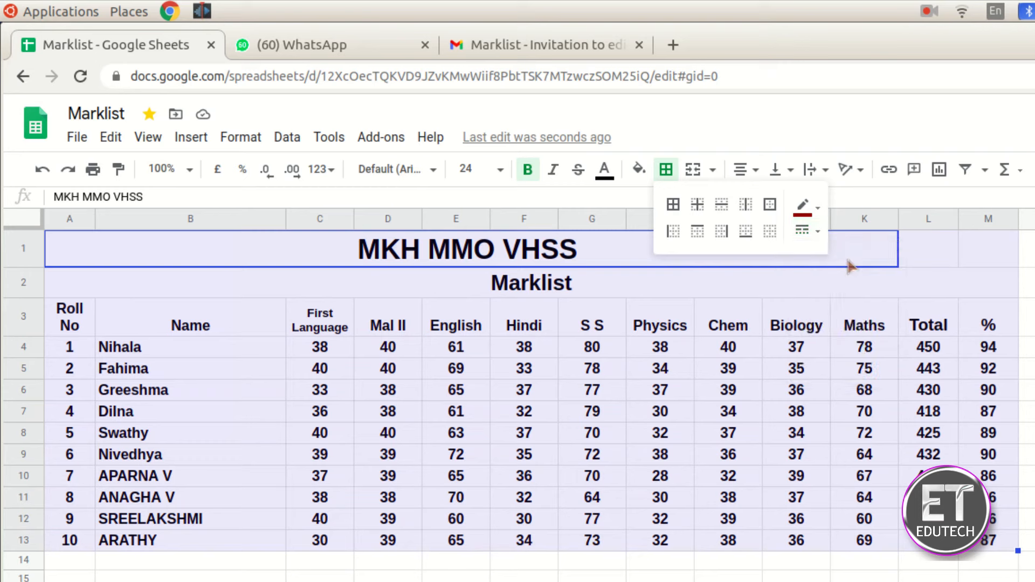
{"action": "left_click", "coordinate": [668, 205]}
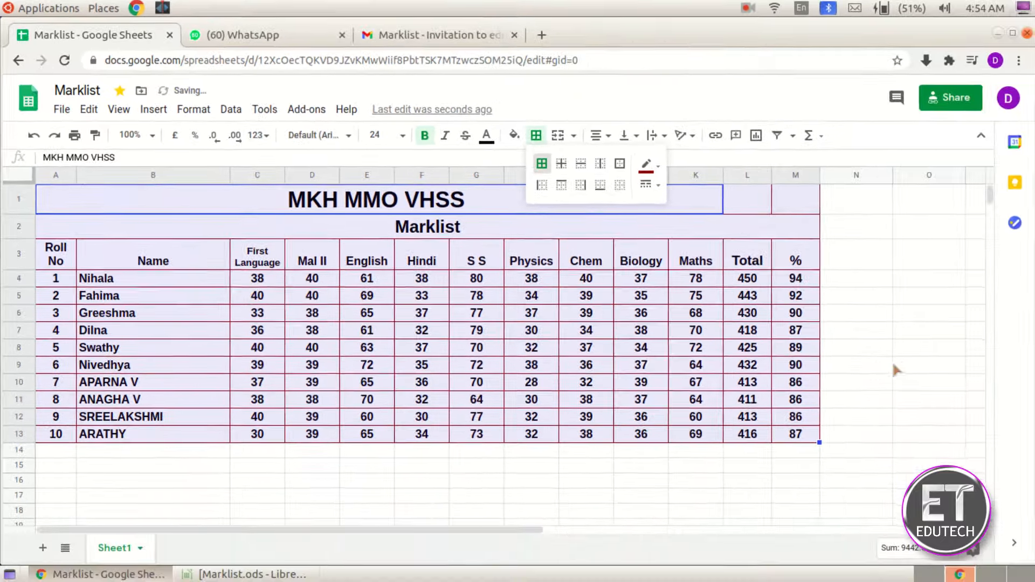
{"action": "left_click", "coordinate": [936, 368]}
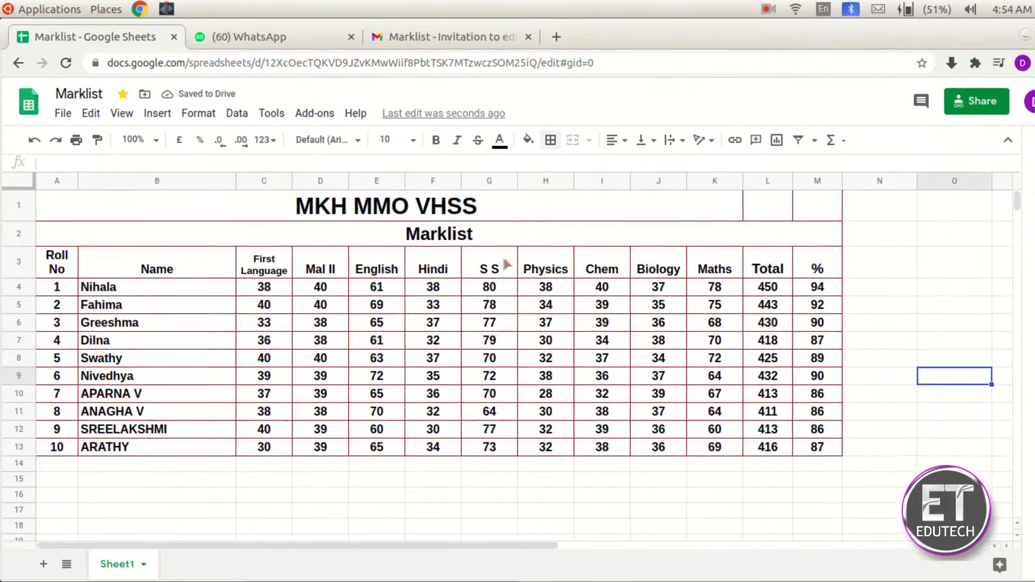
- Extend the merged school name cell across A1:M1
{"action": "left_click", "coordinate": [465, 216]}
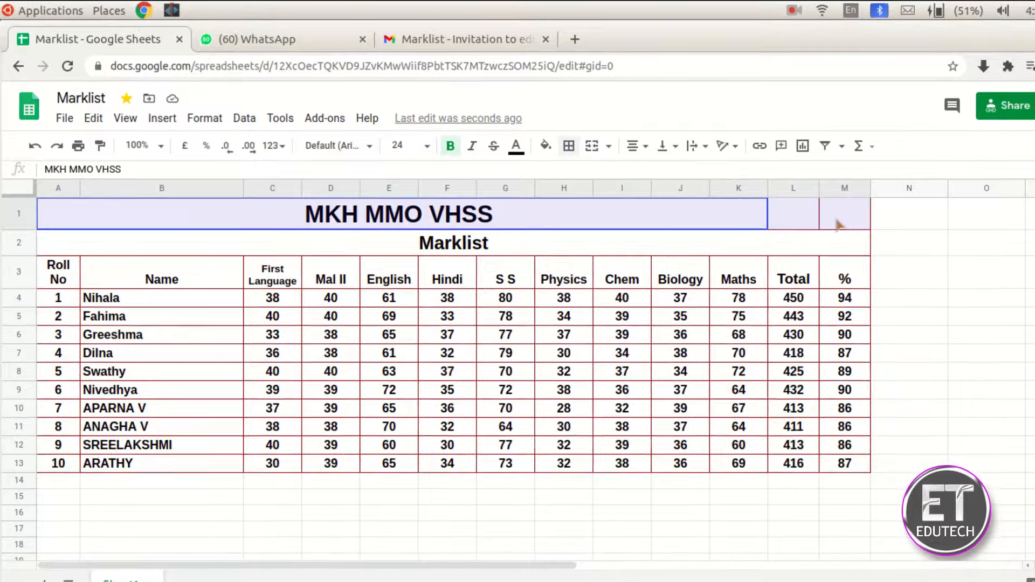
{"action": "left_click", "coordinate": [591, 145]}
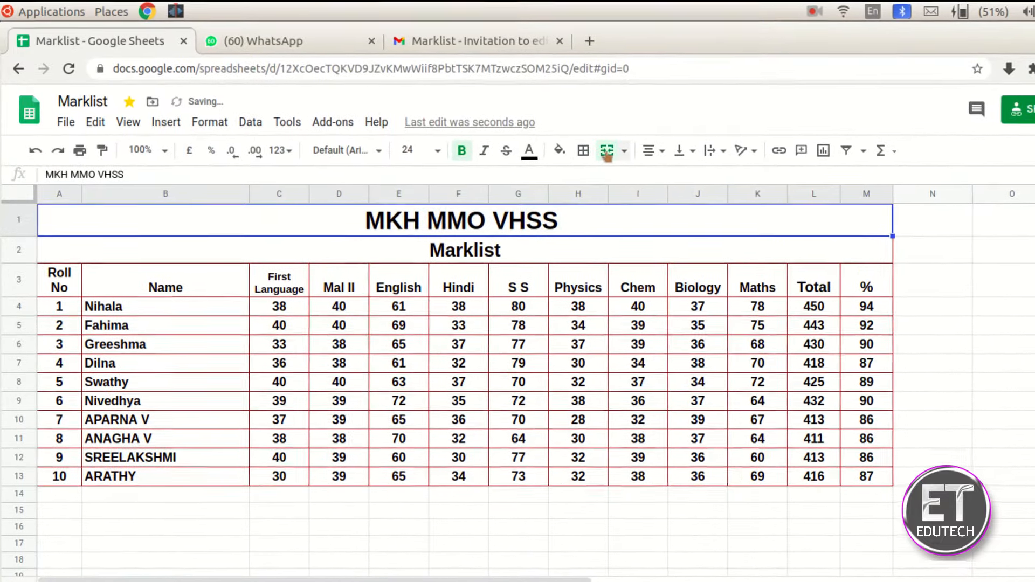
{"action": "left_click", "coordinate": [1011, 325]}
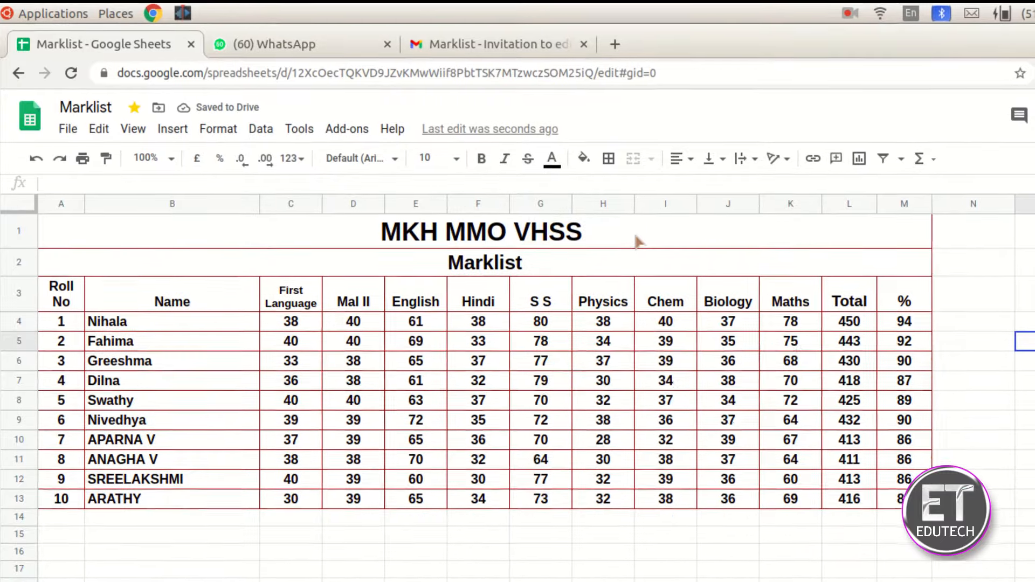
- Fill the school name row with light red, the Marklist row with pale red, and the column heading row with pale pink
{"action": "left_click", "coordinate": [640, 244]}
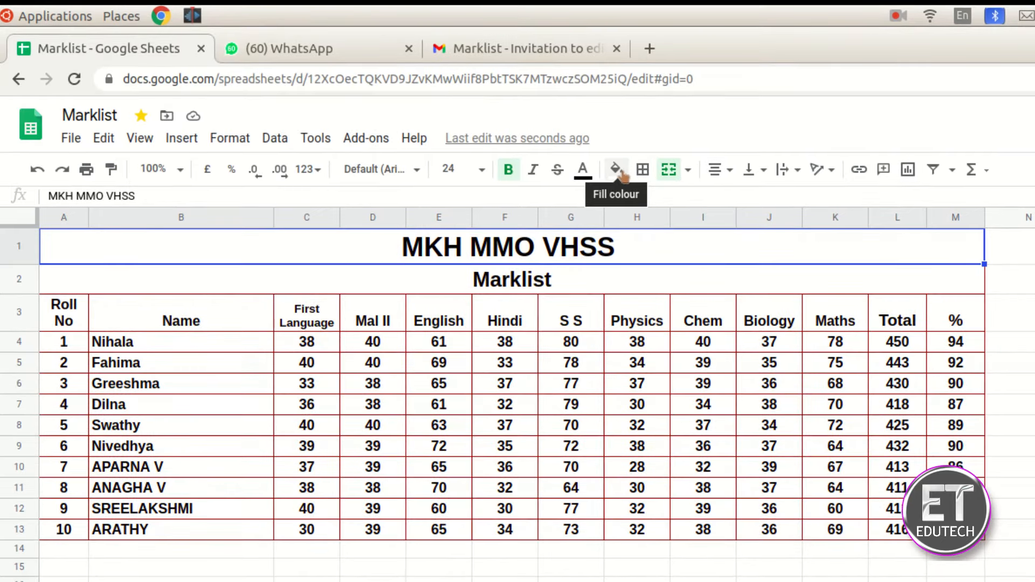
{"action": "left_click", "coordinate": [617, 171]}
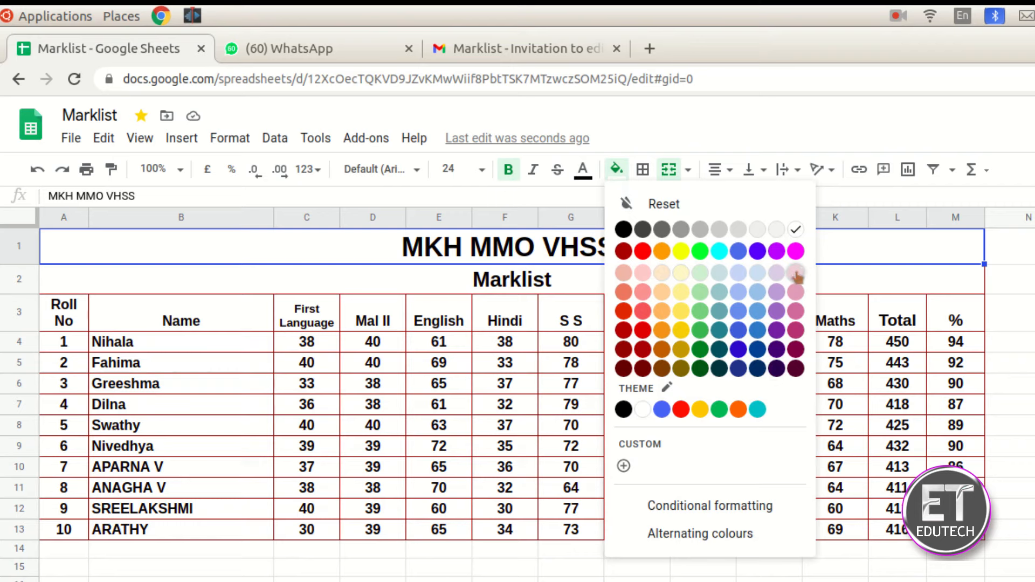
{"action": "left_click", "coordinate": [641, 273]}
{"action": "left_click", "coordinate": [603, 279]}
{"action": "left_click", "coordinate": [617, 169]}
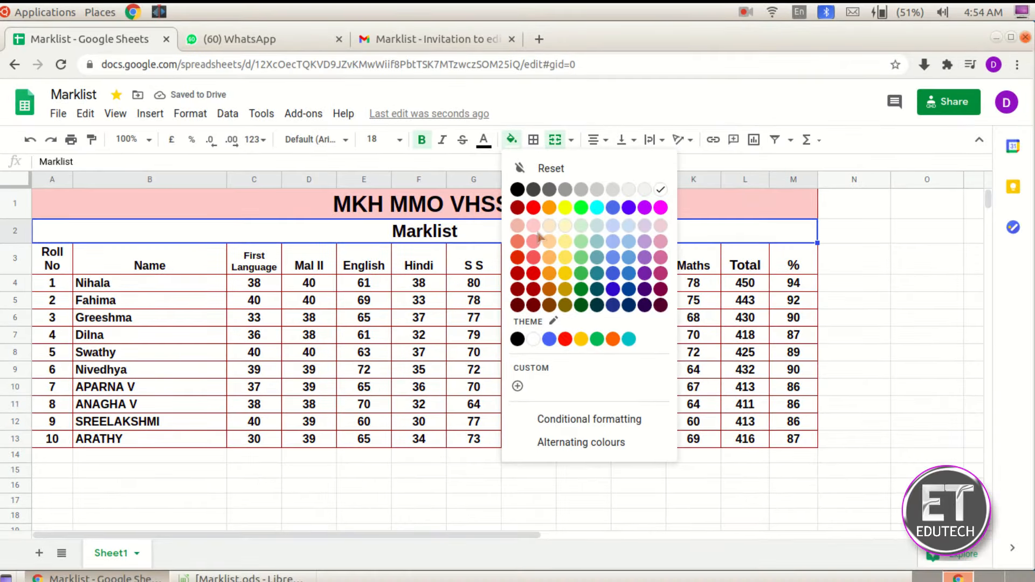
{"action": "left_click", "coordinate": [536, 238]}
{"action": "left_click", "coordinate": [927, 317]}
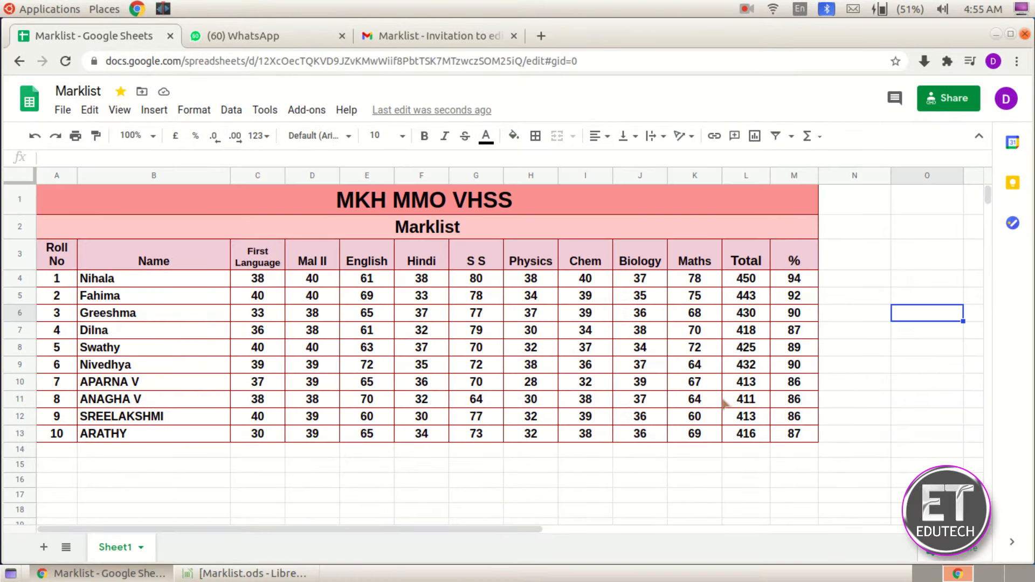
- Sort the range A3:M13 by Column M in Z → A order
{"action": "mouse_move", "coordinate": [71, 256]}
{"action": "left_mouse_down"}
{"action": "mouse_move", "coordinate": [588, 340]}
{"action": "mouse_move", "coordinate": [746, 399]}
{"action": "left_mouse_up"}
{"action": "left_click_drag", "start_coordinate": [746, 399], "coordinate": [796, 435]}
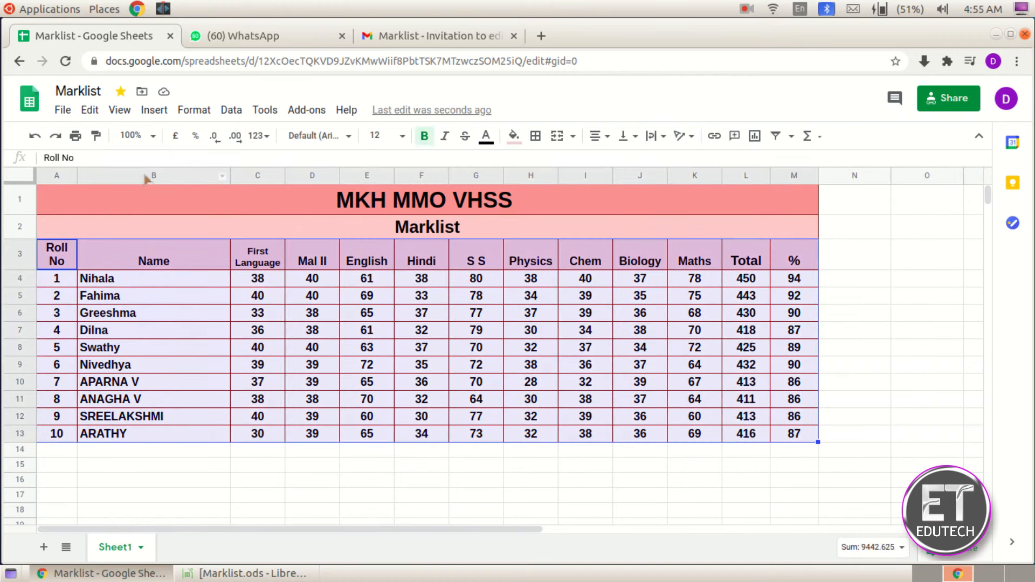
{"action": "left_click", "coordinate": [232, 110]}
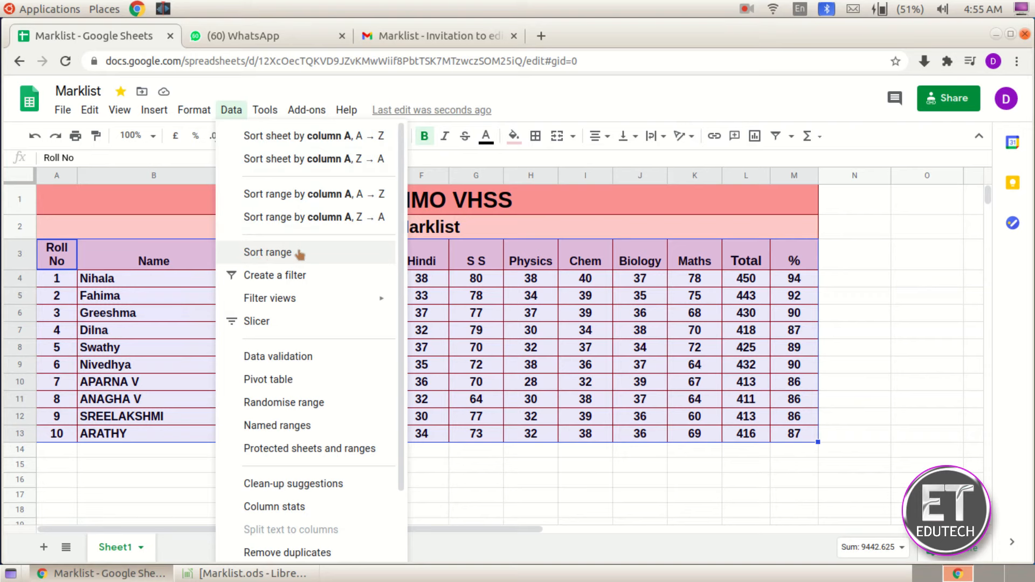
{"action": "left_click", "coordinate": [242, 258]}
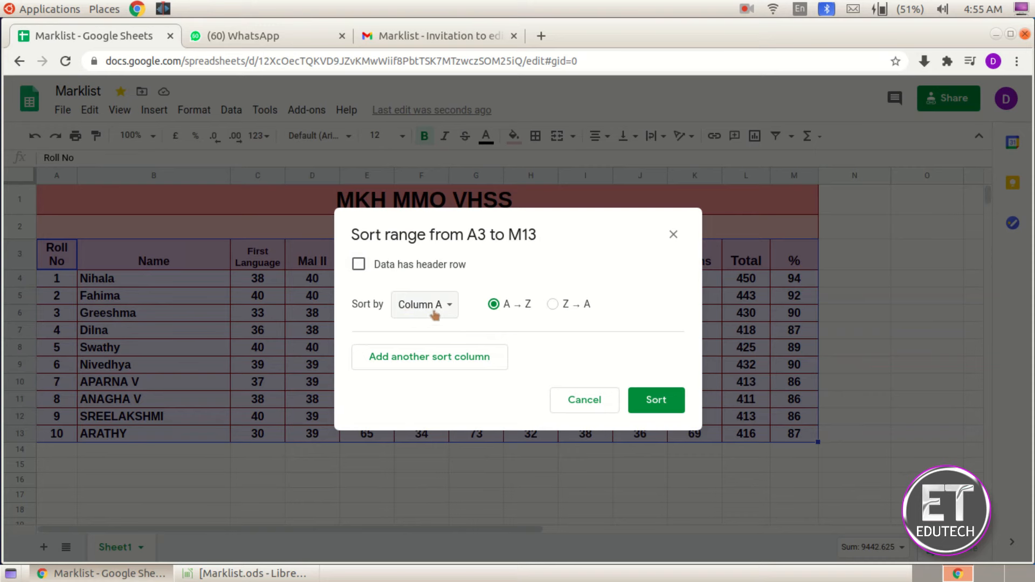
{"action": "left_click_drag", "start_coordinate": [503, 223], "coordinate": [422, 239]}
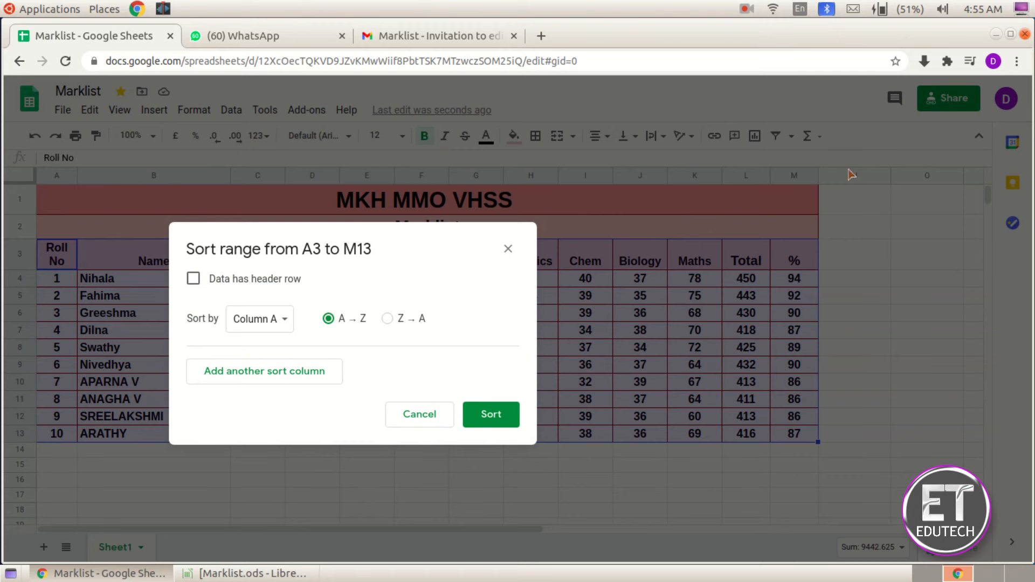
{"action": "left_click", "coordinate": [285, 323]}
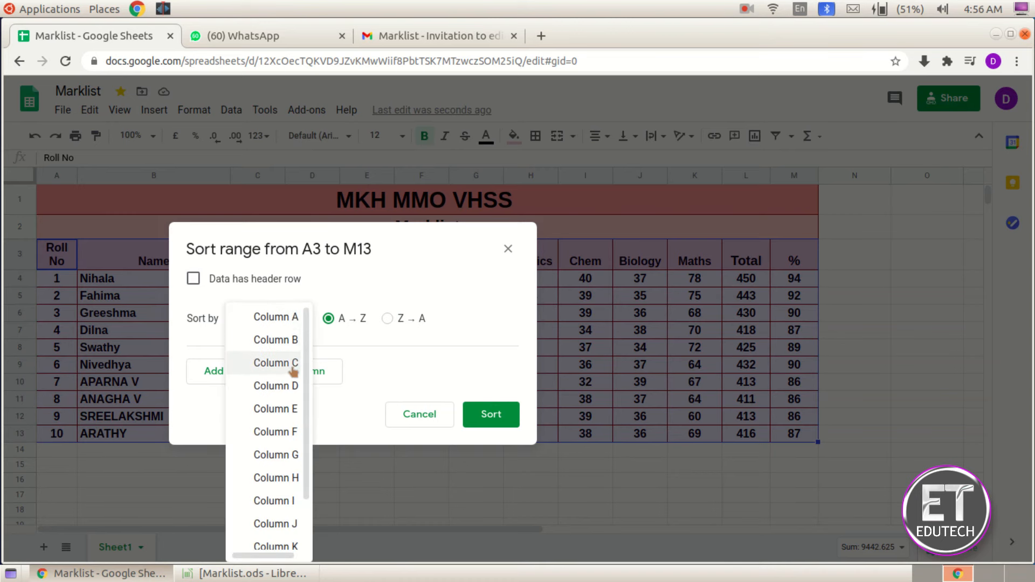
{"action": "scroll", "coordinate": [281, 370], "scroll_direction": "down", "scroll_amount": 2}
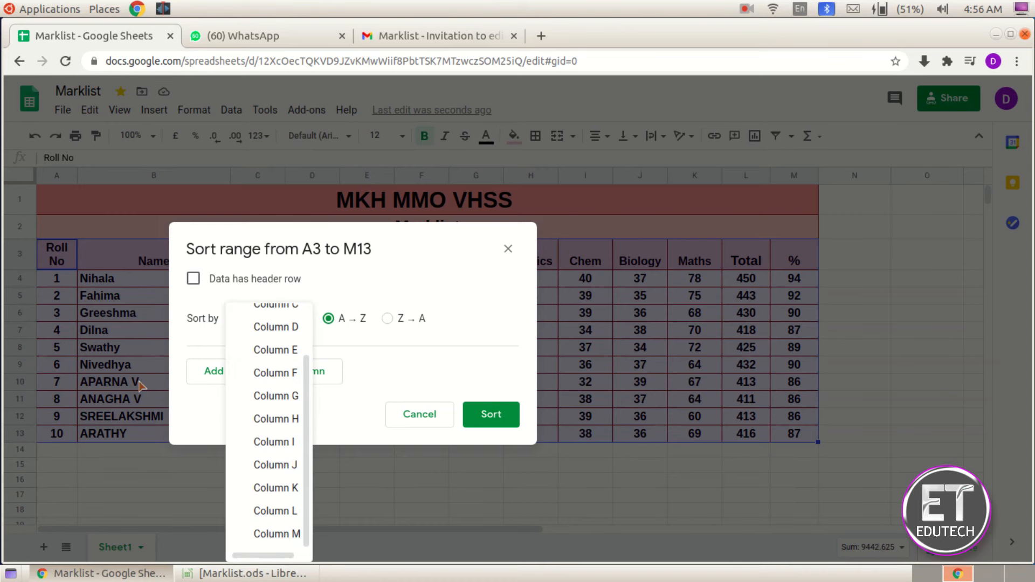
{"action": "left_click", "coordinate": [276, 534]}
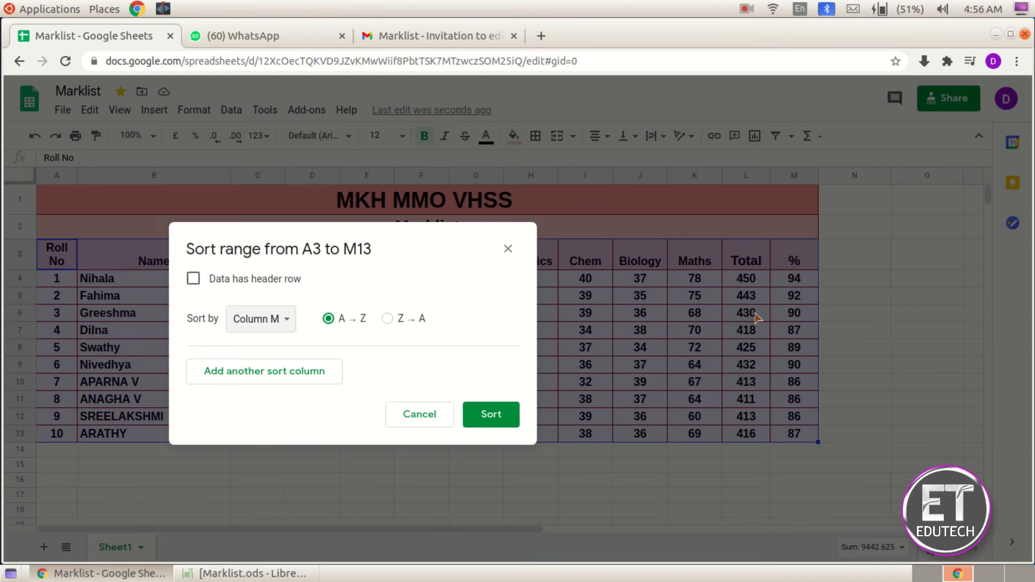
{"action": "left_click", "coordinate": [386, 319]}
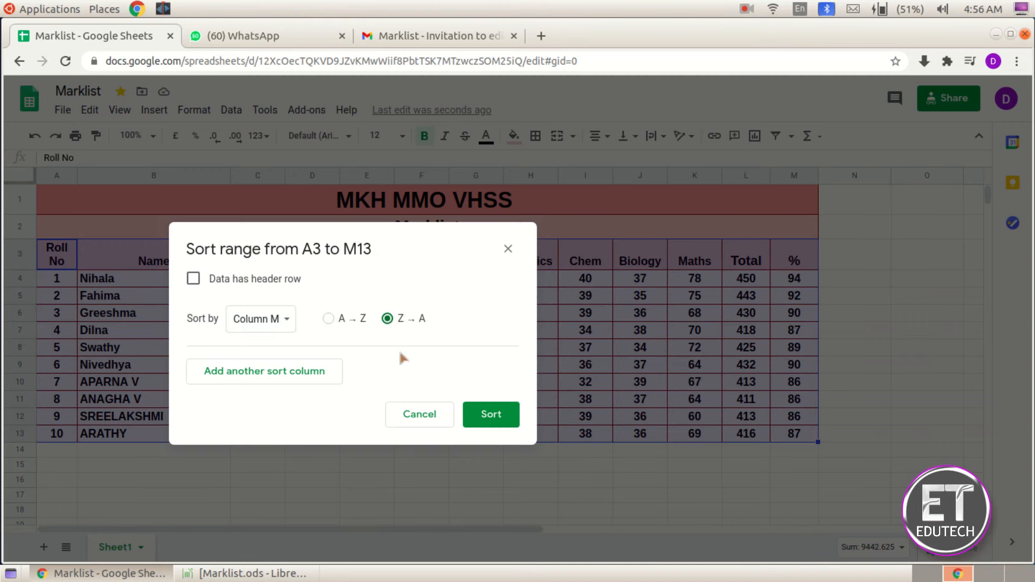
{"action": "left_click", "coordinate": [509, 415]}
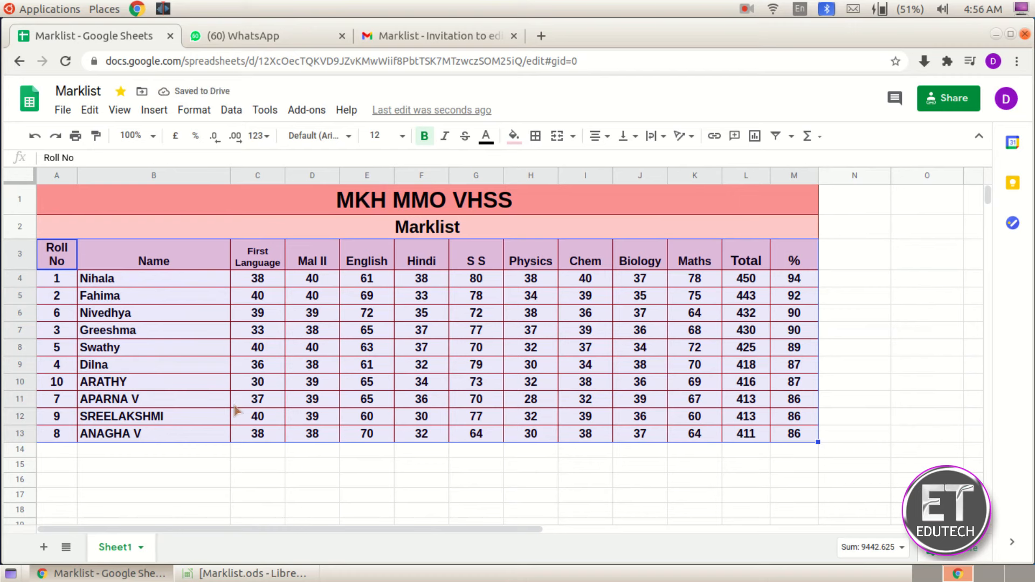
{"action": "left_click", "coordinate": [869, 350]}
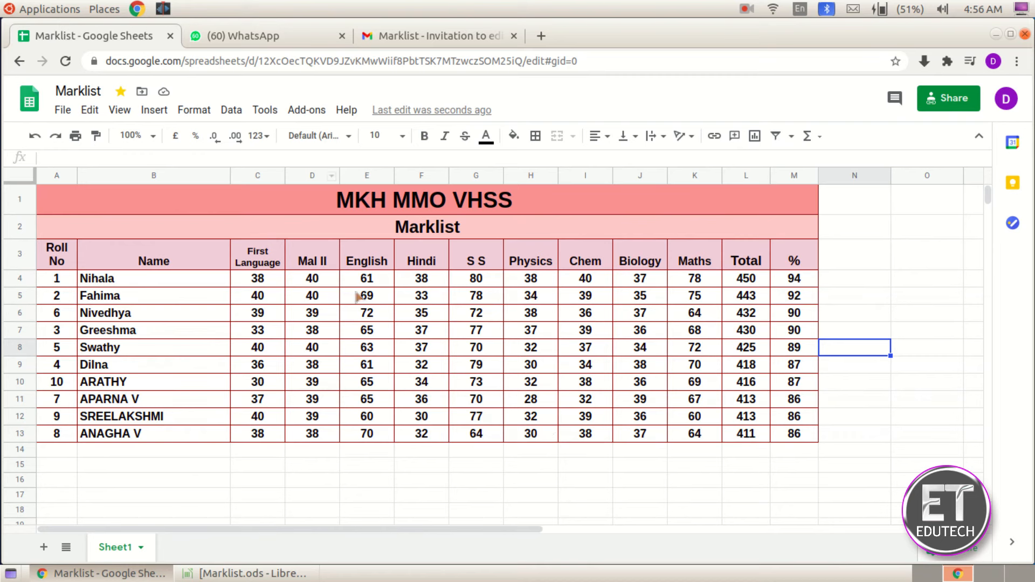
{"action": "left_click", "coordinate": [858, 479]}
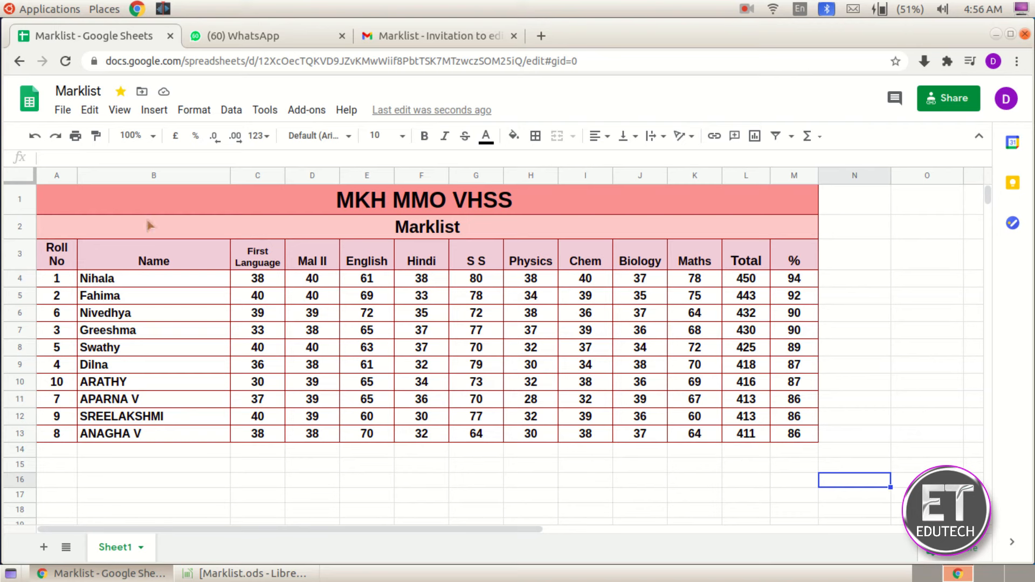
- Download the mark list in OpenDocument format (.ods), view the file in LibreOffice Calc and return to the Google Sheets window
{"action": "left_click", "coordinate": [64, 112]}
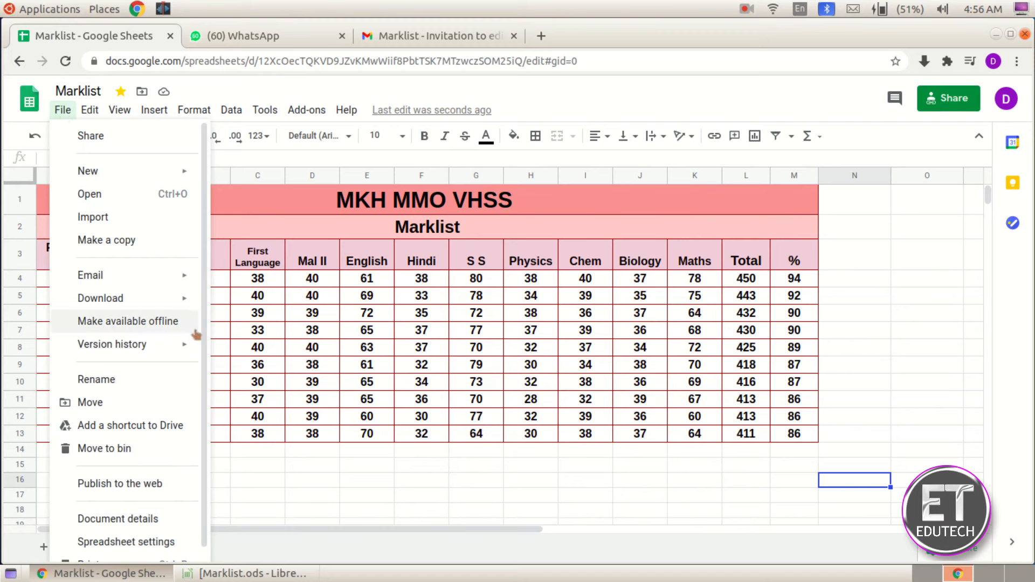
{"action": "mouse_move", "coordinate": [166, 302]}
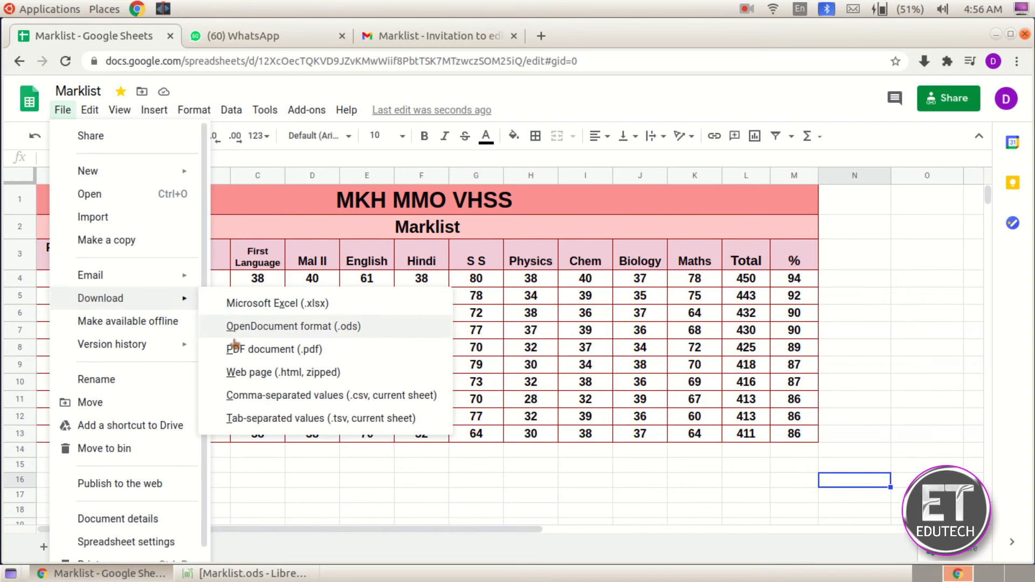
{"action": "left_click", "coordinate": [359, 334]}
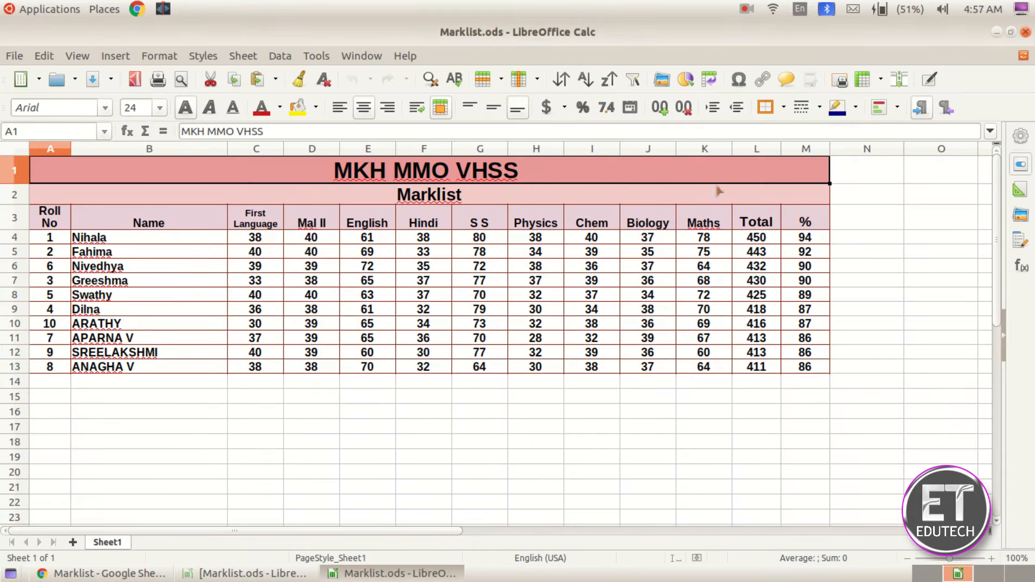
{"action": "left_click", "coordinate": [997, 32]}
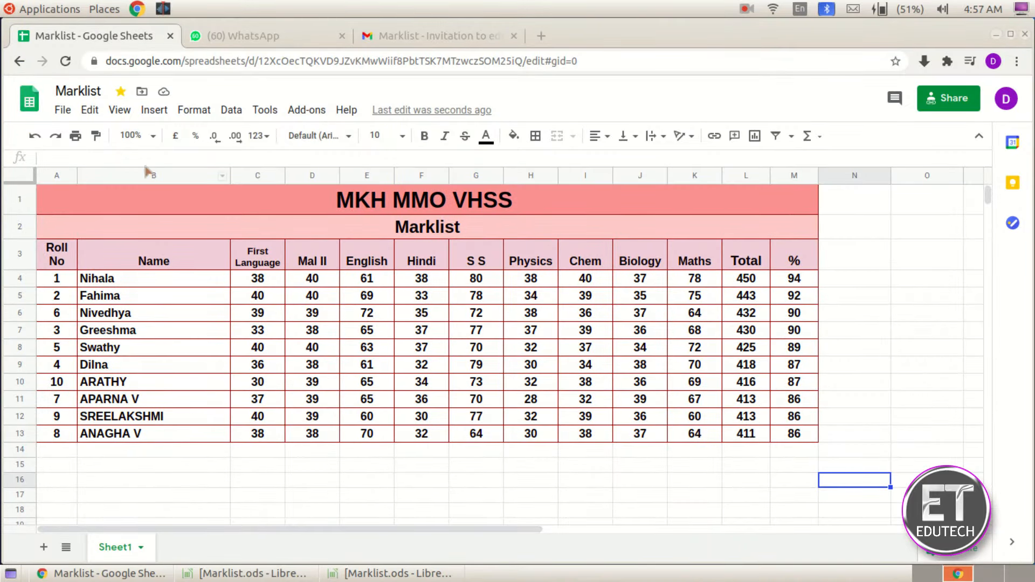
- Preview the print settings for downloading the mark list as a PDF document and return to the sheet
{"action": "left_click", "coordinate": [62, 110]}
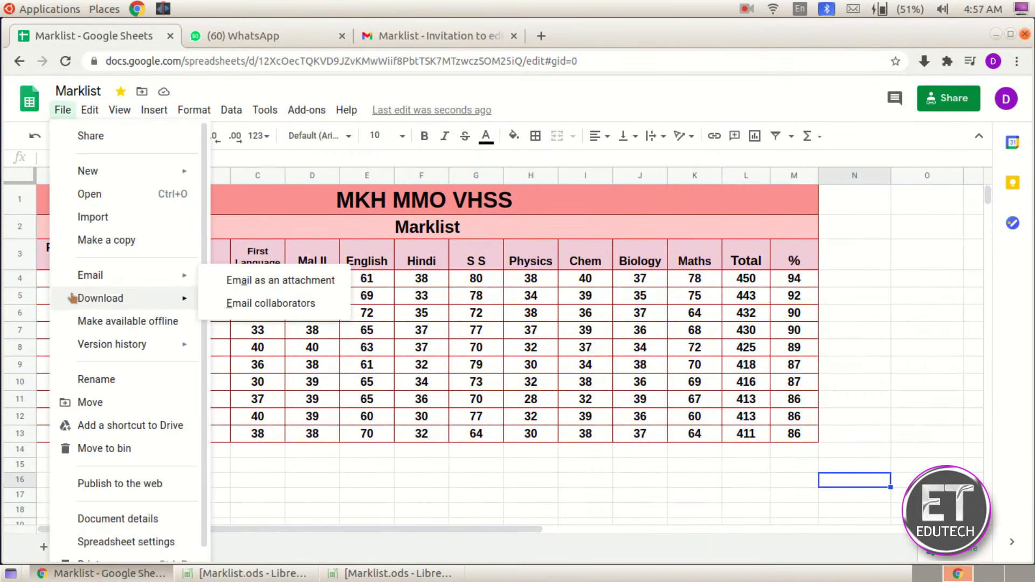
{"action": "mouse_move", "coordinate": [72, 298]}
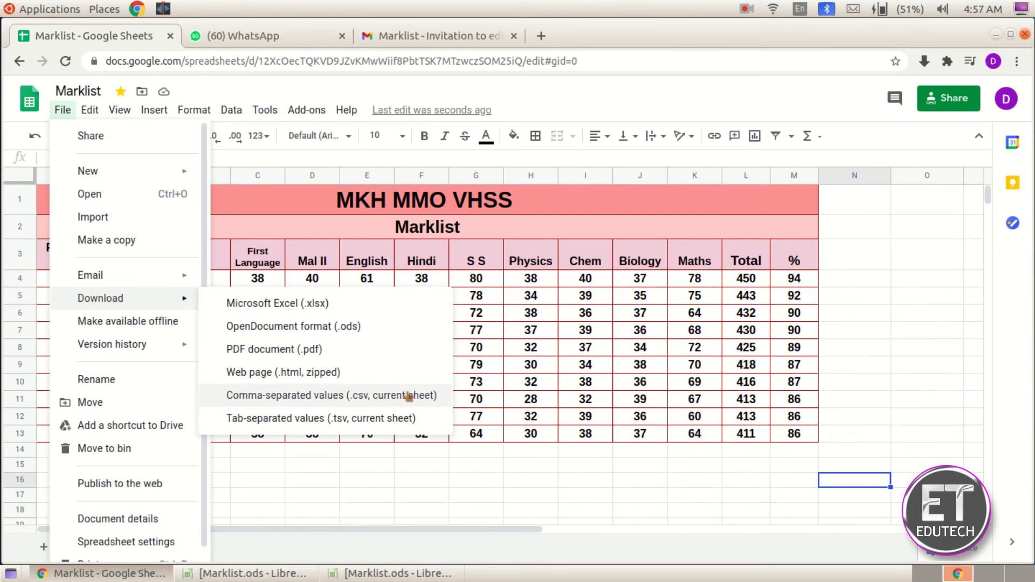
{"action": "left_click", "coordinate": [303, 348]}
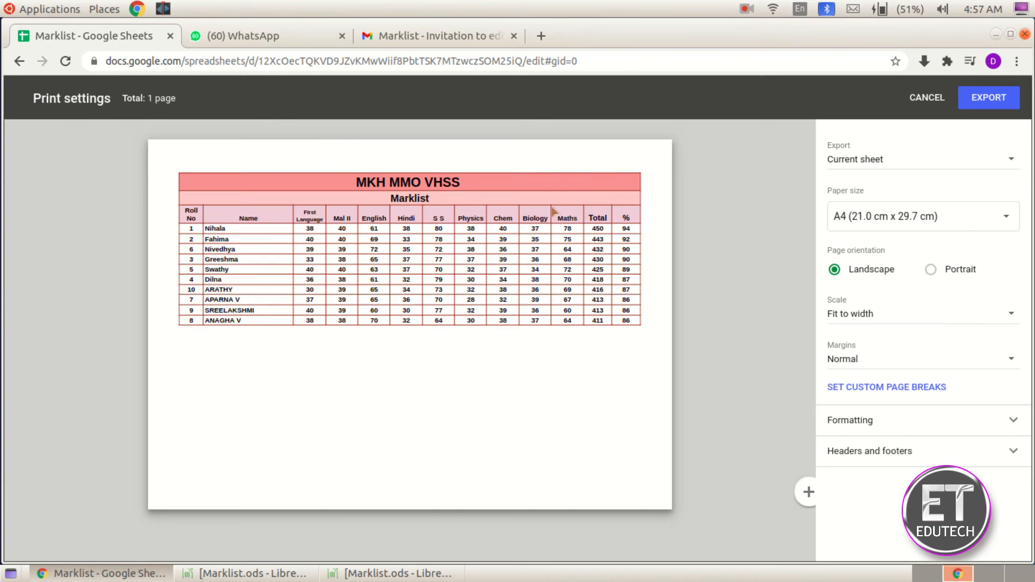
{"action": "left_click", "coordinate": [18, 60]}
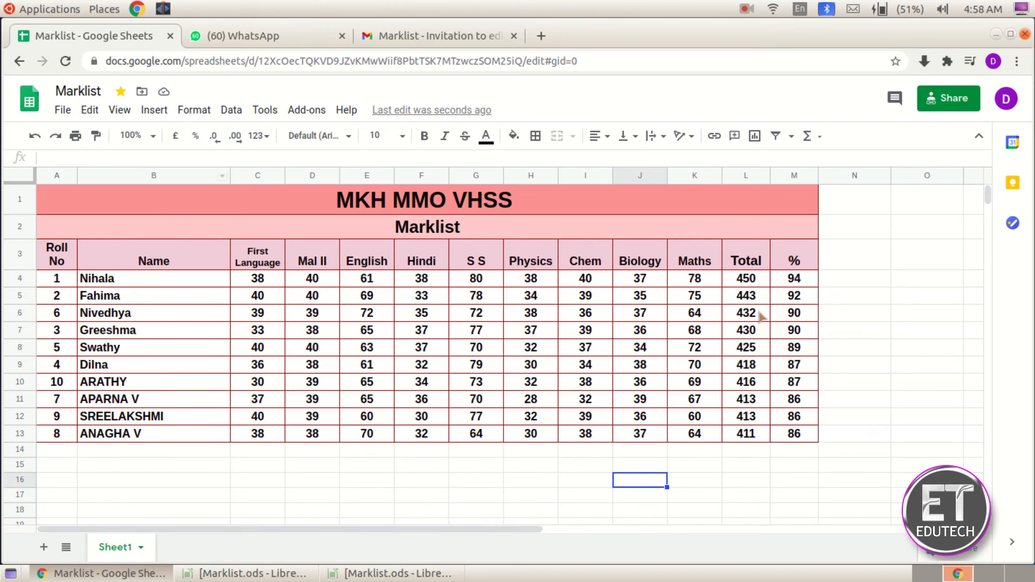
- Insert a column chart of the students' percentages from the Name and % columns, rows 3 to 13
{"action": "left_click_drag", "start_coordinate": [797, 254], "coordinate": [796, 436]}
{"action": "left_click_drag", "start_coordinate": [190, 254], "coordinate": [213, 433]}
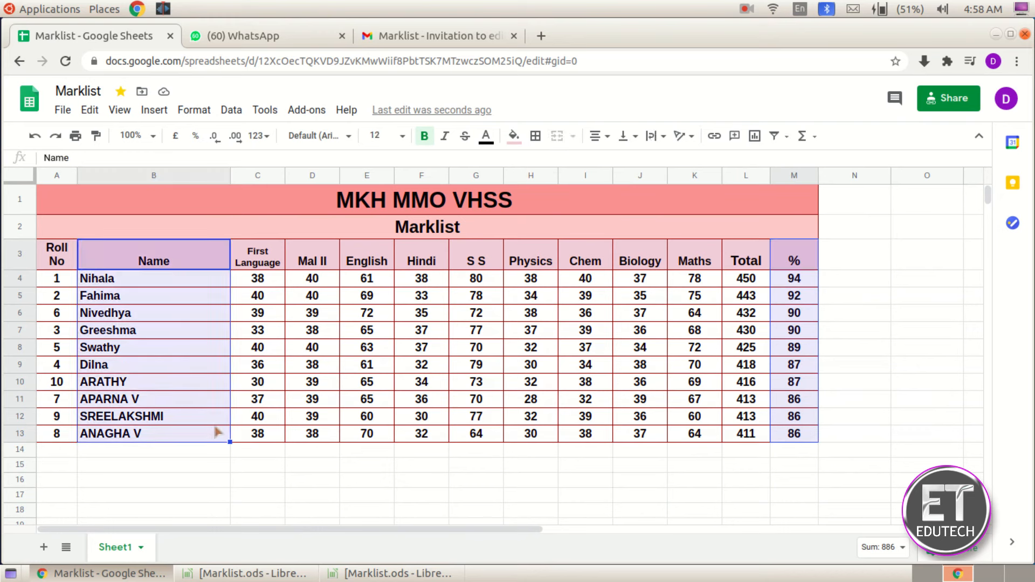
{"action": "left_click", "coordinate": [755, 141]}
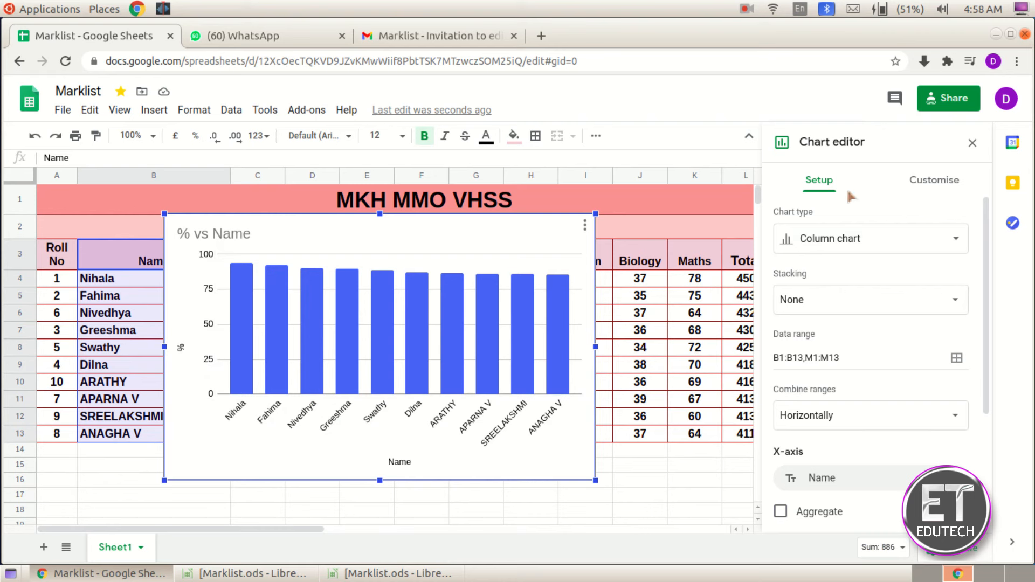
- Turn on the 3D chart style for the percentage column chart
{"action": "left_click", "coordinate": [934, 183]}
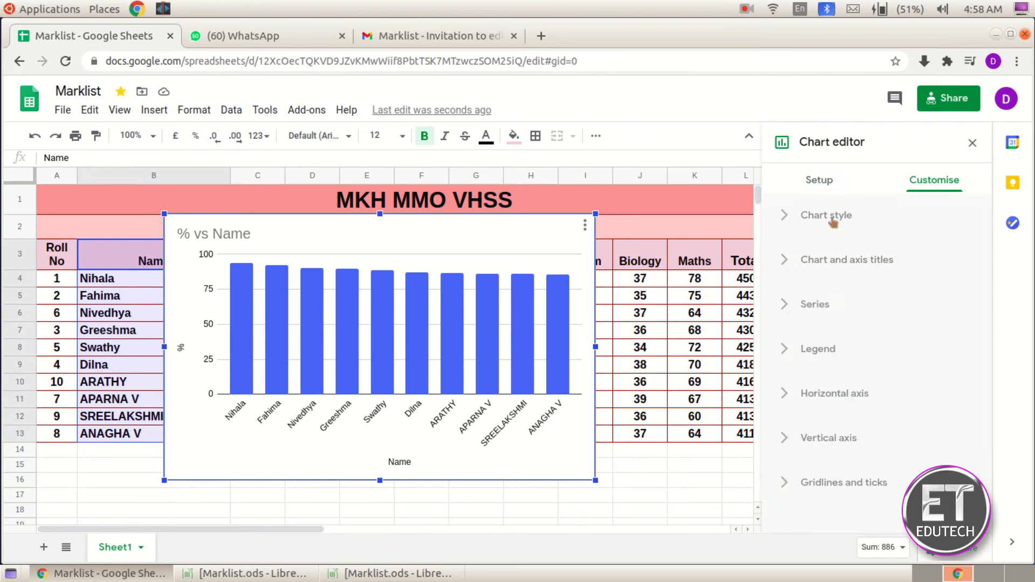
{"action": "left_click", "coordinate": [812, 217]}
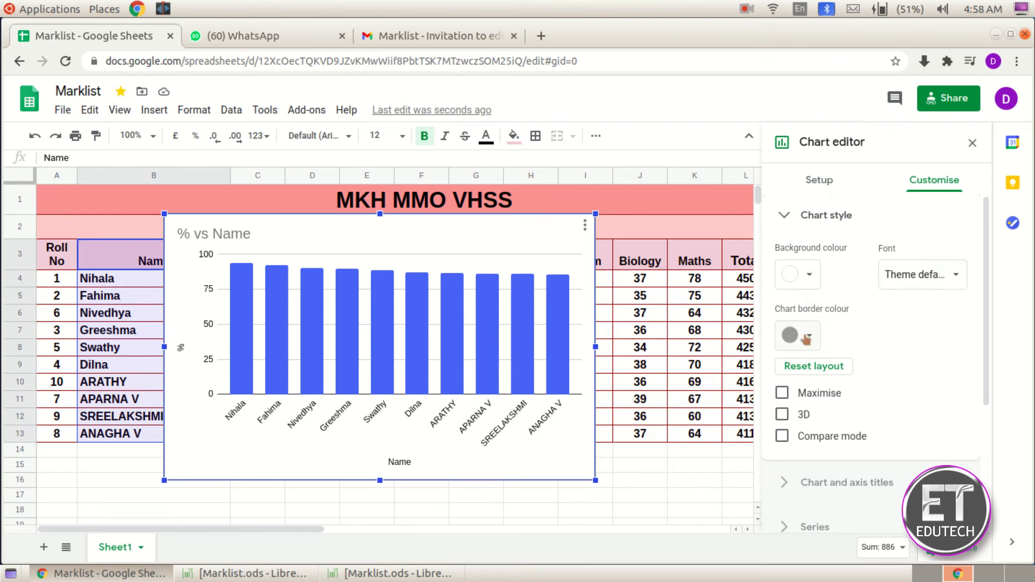
{"action": "left_click", "coordinate": [782, 414]}
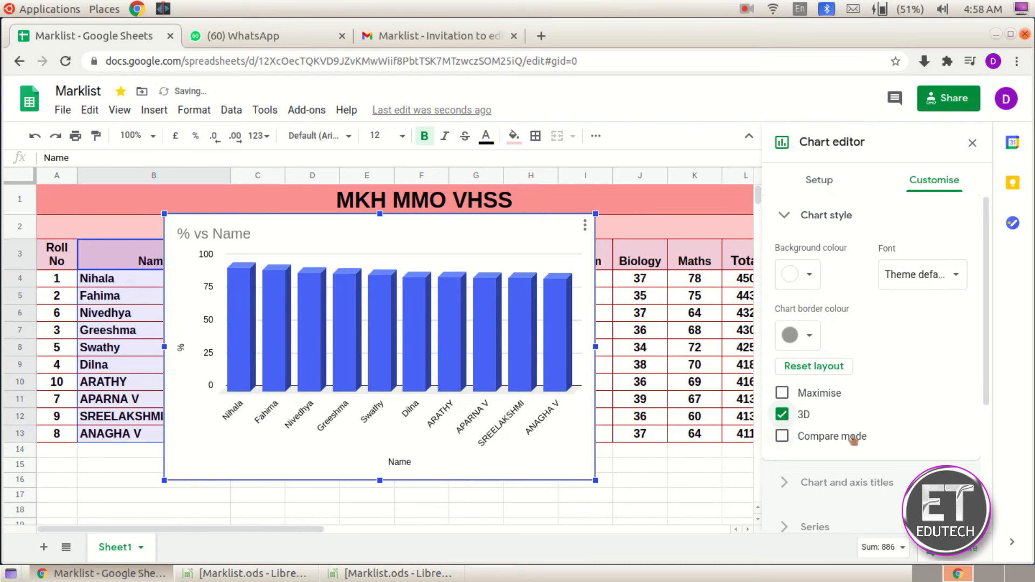
- Review the column chart's title and series formatting options, then close the chart editor
{"action": "scroll", "coordinate": [857, 434], "scroll_direction": "down", "scroll_amount": 3}
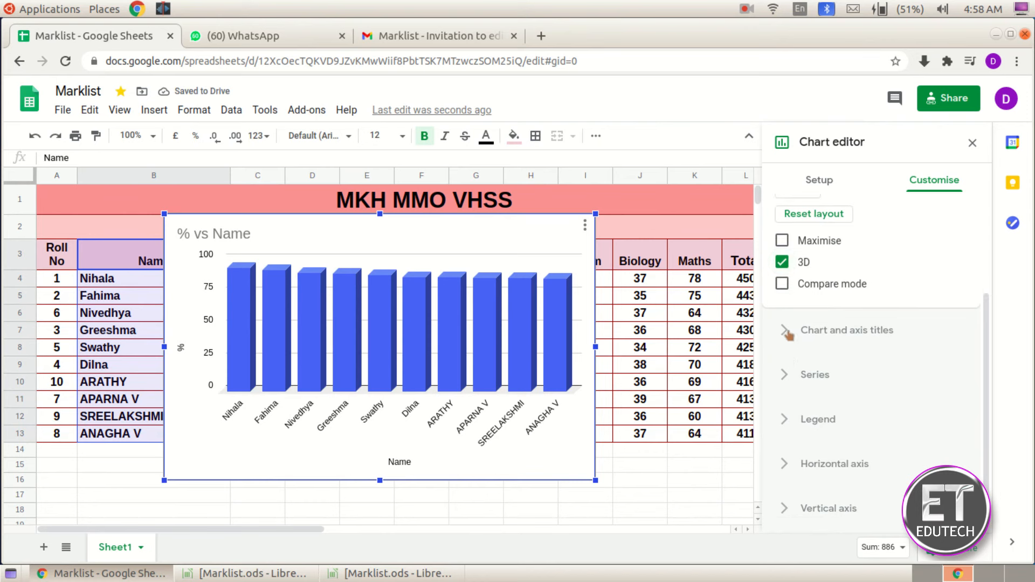
{"action": "left_click", "coordinate": [787, 334]}
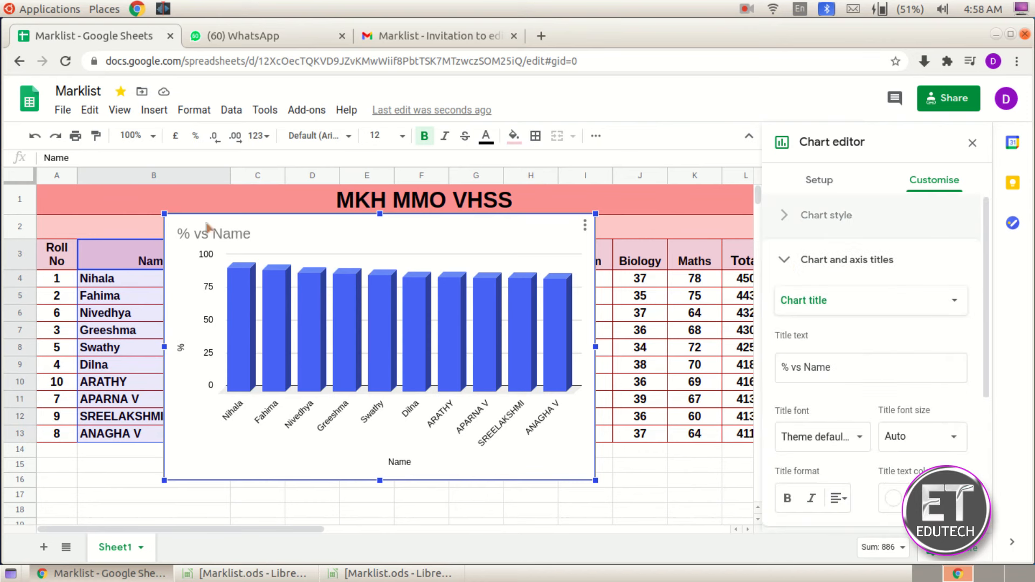
{"action": "left_click_drag", "start_coordinate": [840, 369], "coordinate": [778, 369]}
{"action": "left_click", "coordinate": [835, 369]}
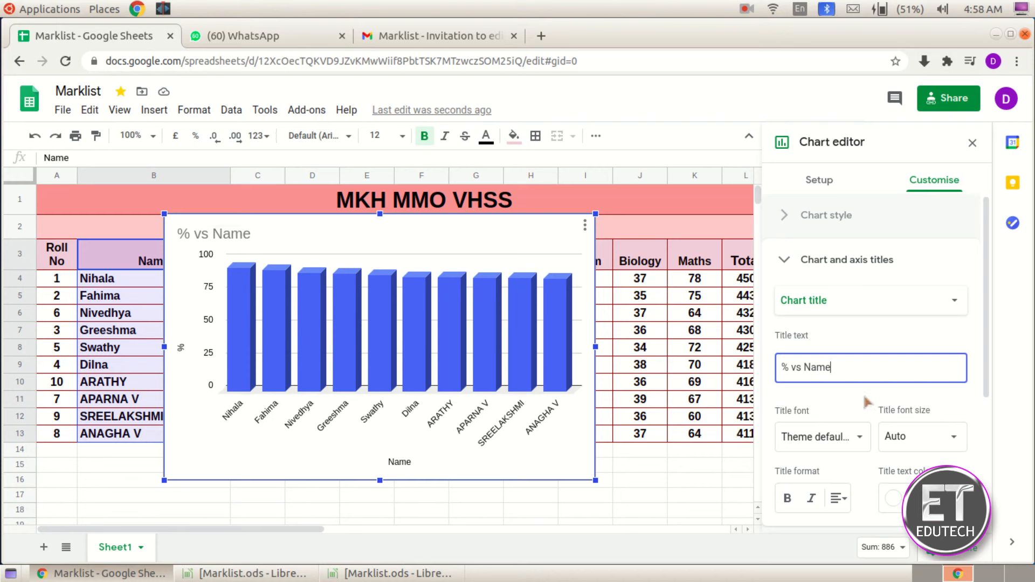
{"action": "scroll", "coordinate": [846, 377], "scroll_direction": "down", "scroll_amount": 3}
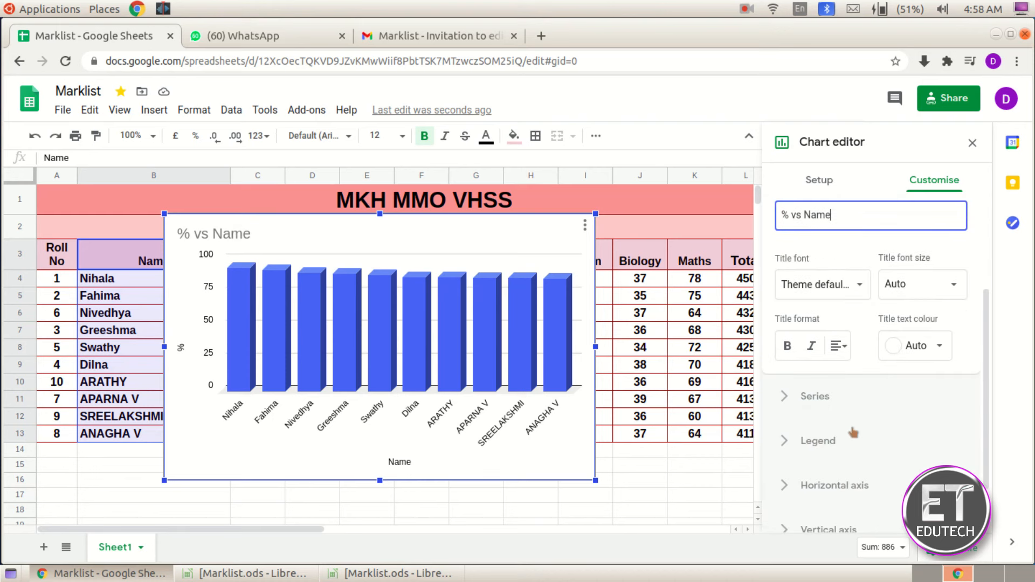
{"action": "left_click", "coordinate": [828, 403]}
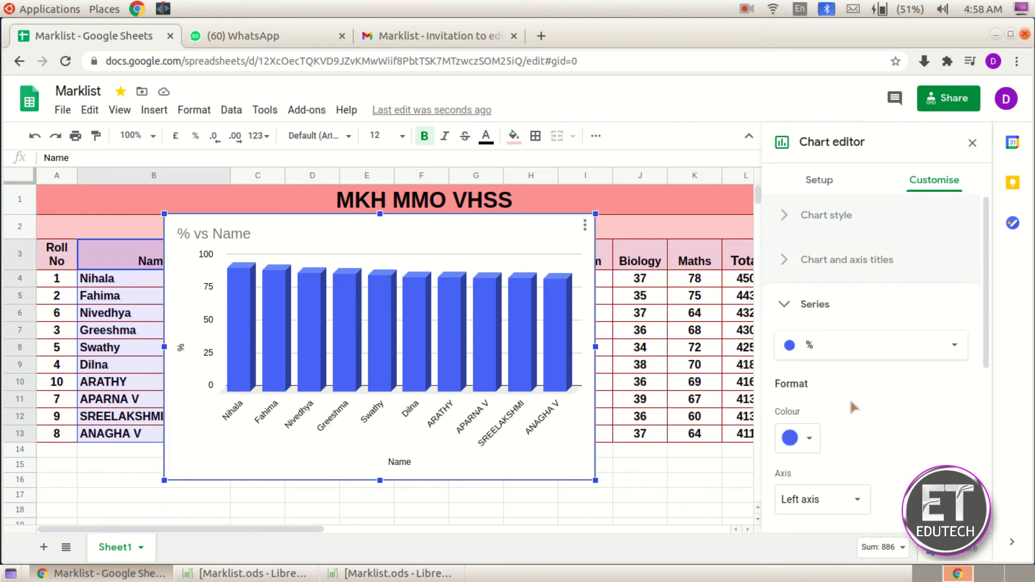
{"action": "left_click", "coordinate": [972, 143]}
- Move the chart below the mark list table and shrink it to span about rows 15 to 26, columns B to G
{"action": "scroll", "coordinate": [899, 378], "scroll_direction": "down", "scroll_amount": 2}
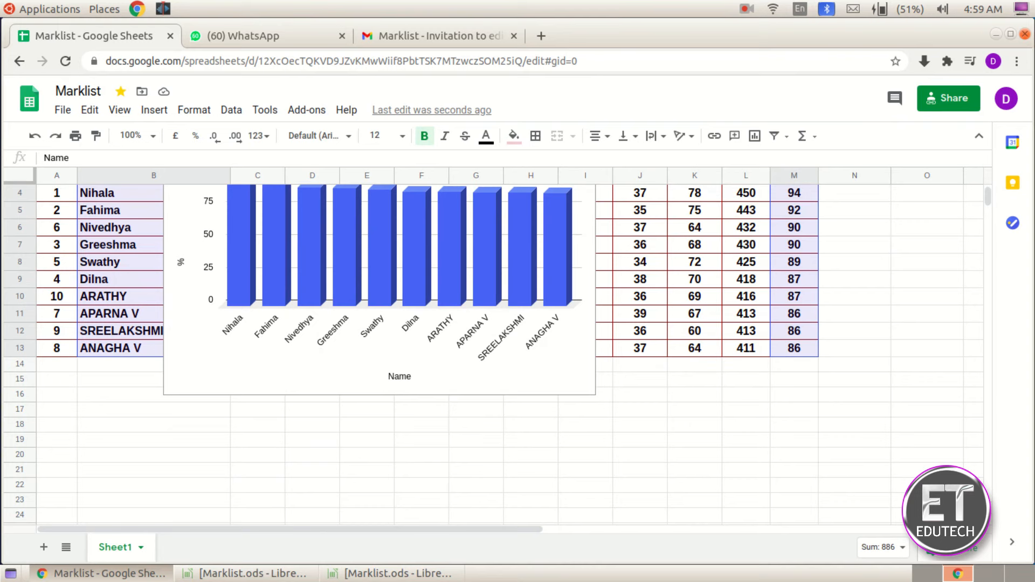
{"action": "left_click_drag", "start_coordinate": [572, 301], "coordinate": [754, 394]}
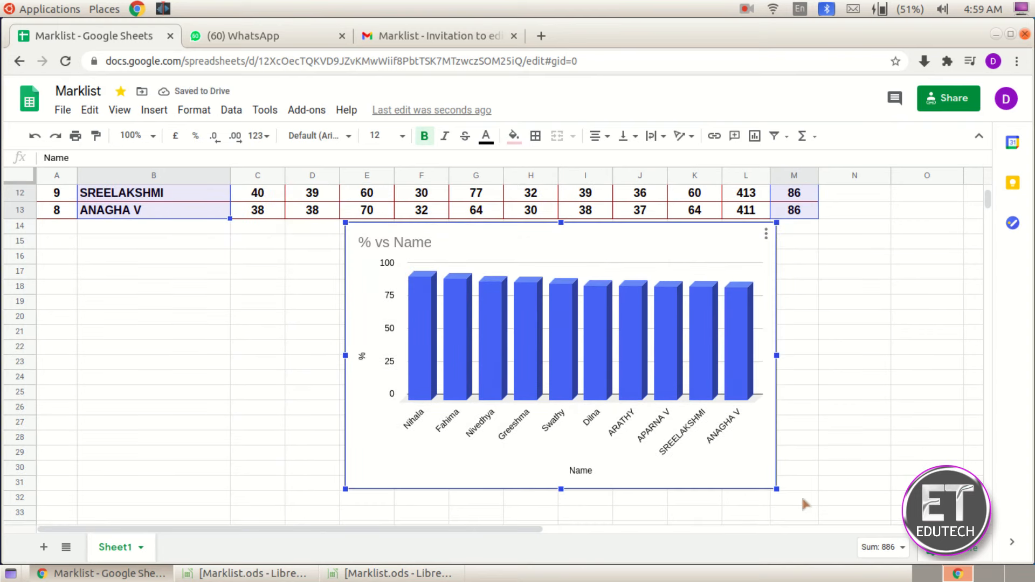
{"action": "left_click_drag", "start_coordinate": [775, 487], "coordinate": [603, 381]}
{"action": "left_click_drag", "start_coordinate": [426, 329], "coordinate": [299, 380]}
- Change the percentage chart's type from column to Doughnut chart and close the chart editor
{"action": "left_click", "coordinate": [476, 392]}
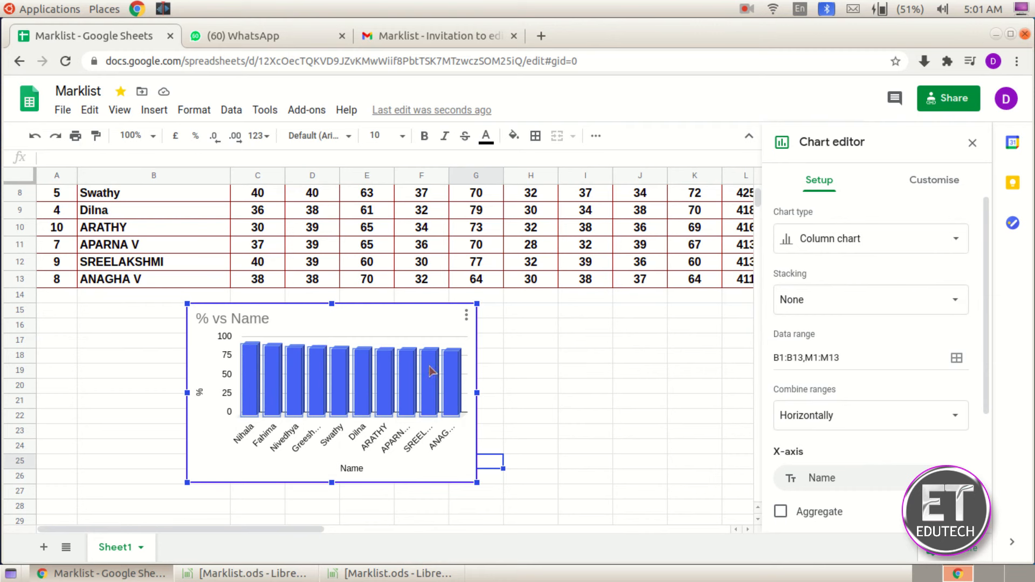
{"action": "left_click", "coordinate": [828, 238]}
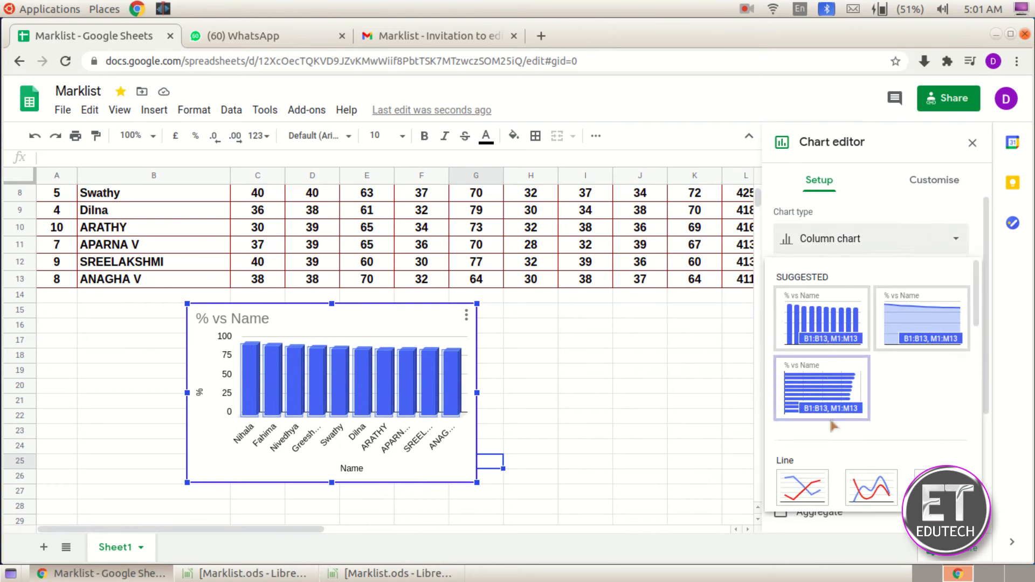
{"action": "scroll", "coordinate": [806, 469], "scroll_direction": "down", "scroll_amount": 4}
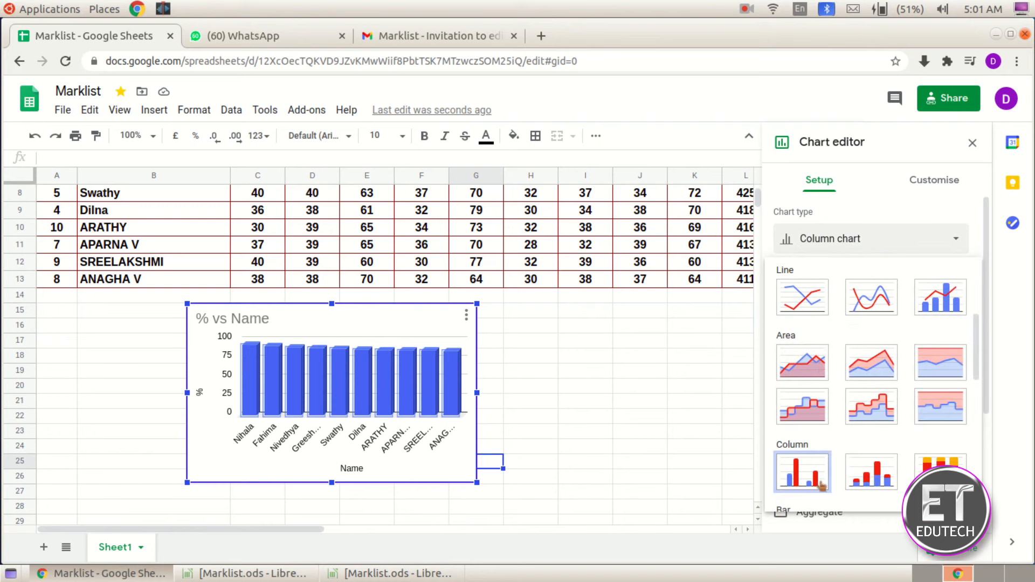
{"action": "scroll", "coordinate": [821, 485], "scroll_direction": "down", "scroll_amount": 3}
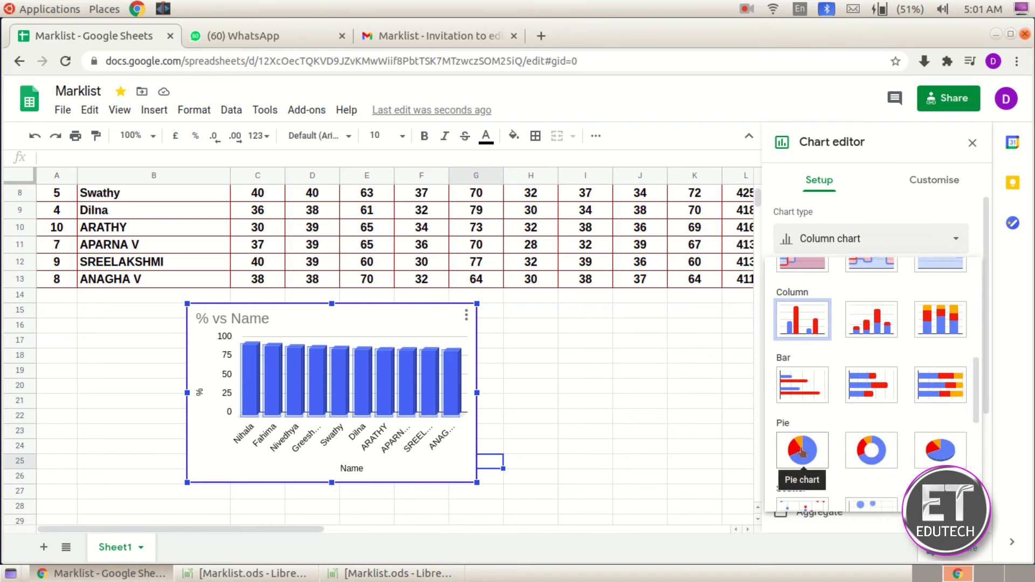
{"action": "left_click", "coordinate": [869, 450]}
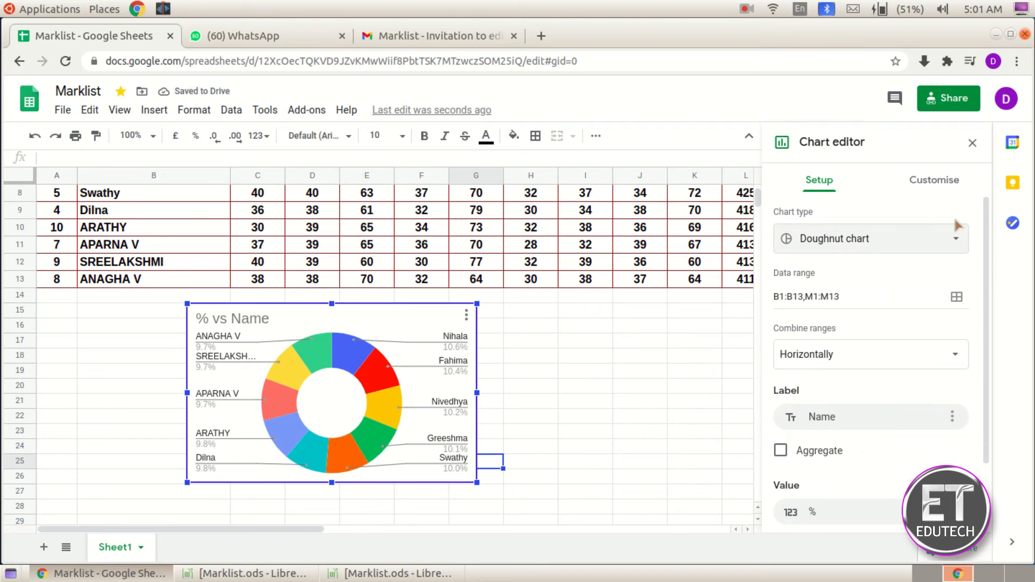
{"action": "left_click", "coordinate": [972, 143]}
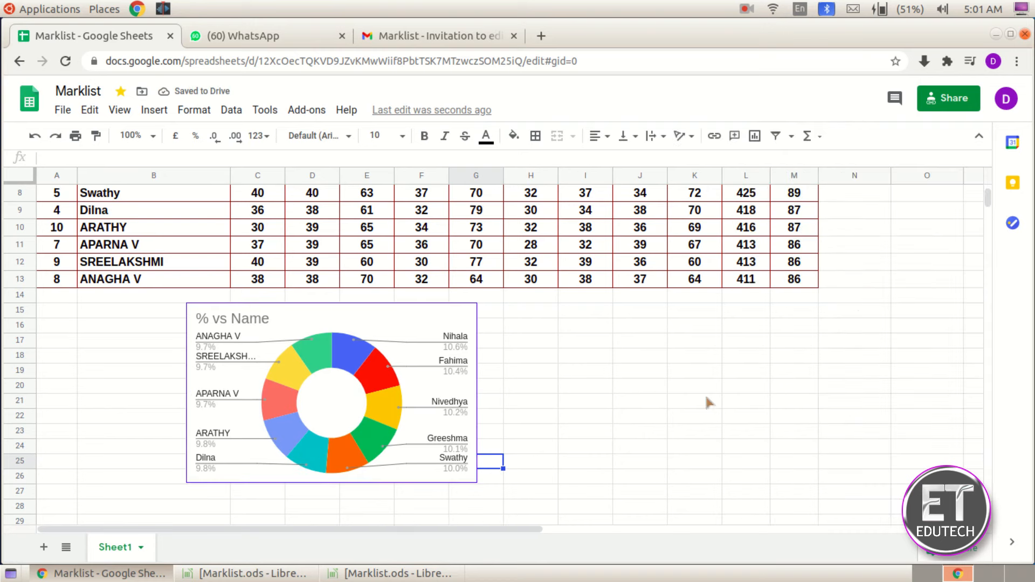
{"action": "scroll", "coordinate": [704, 426], "scroll_direction": "up", "scroll_amount": 2}
{"action": "scroll", "coordinate": [702, 436], "scroll_direction": "up", "scroll_amount": 1}
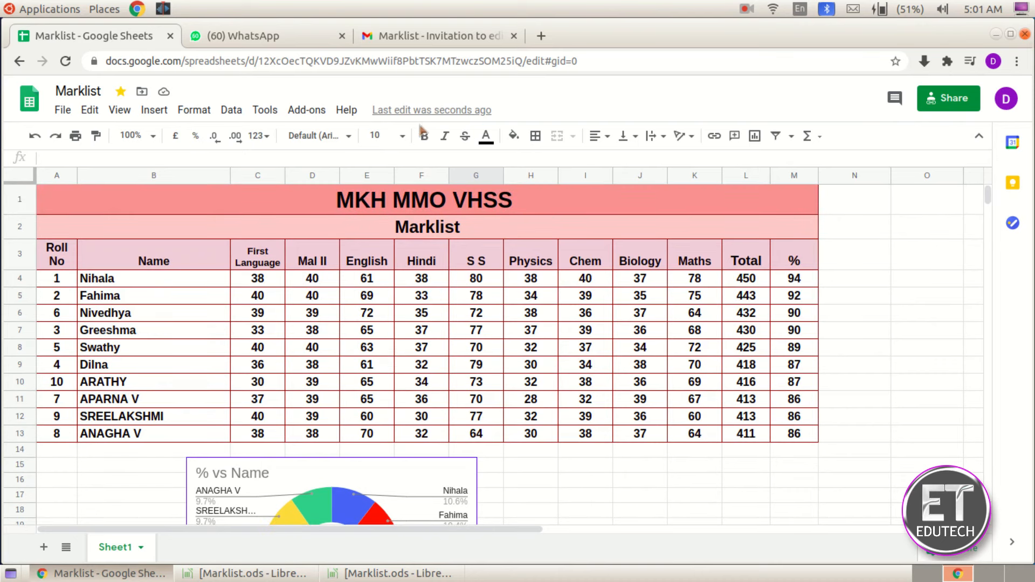
{"action": "left_click", "coordinate": [146, 112]}
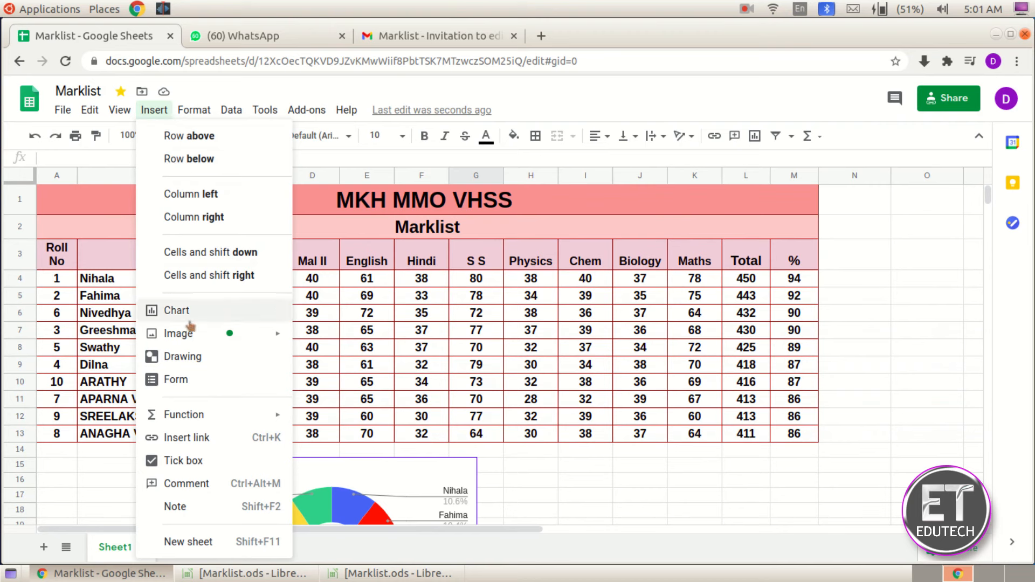
{"action": "mouse_move", "coordinate": [190, 338]}
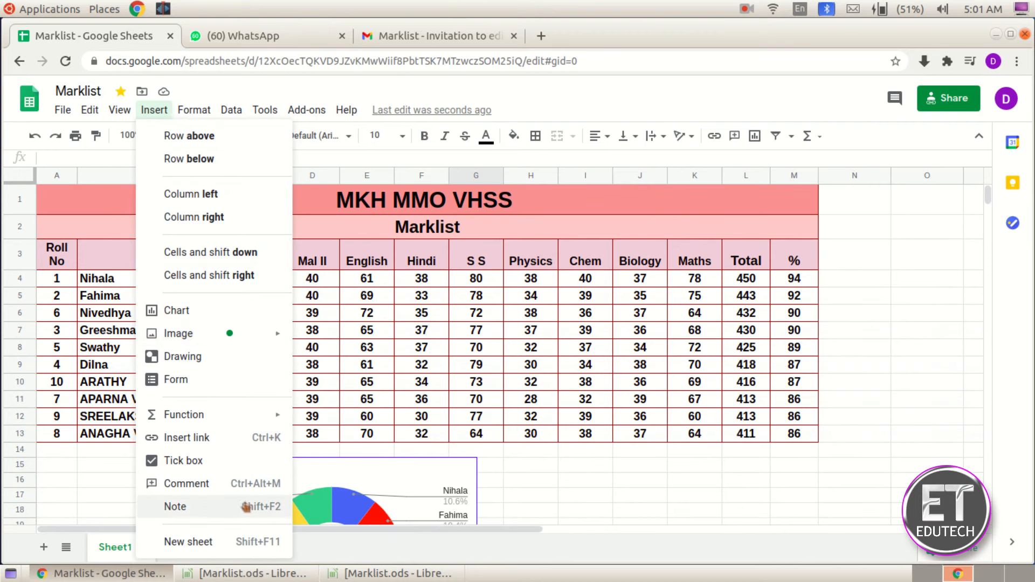
{"action": "mouse_move", "coordinate": [194, 110]}
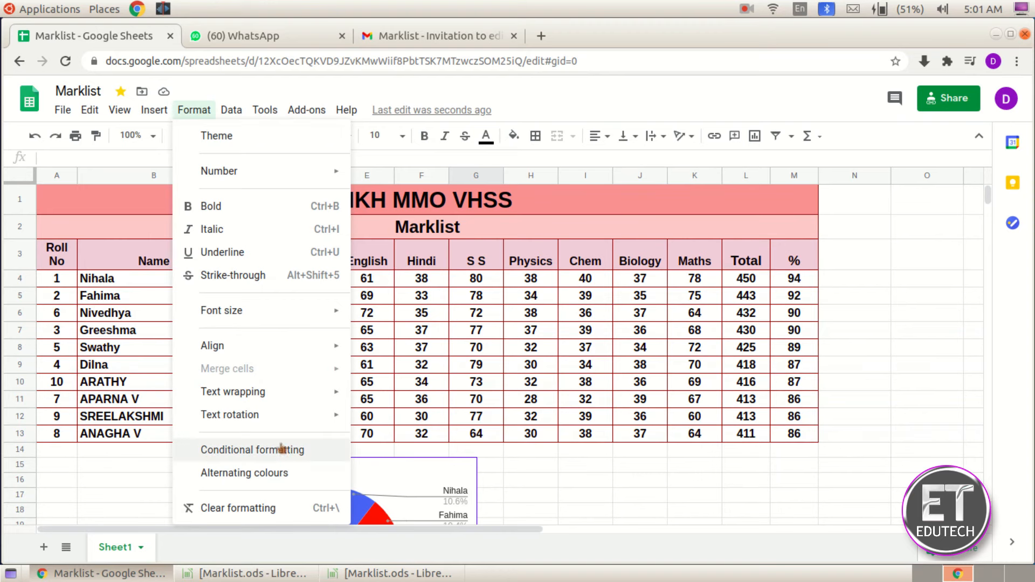
{"action": "mouse_move", "coordinate": [284, 108]}
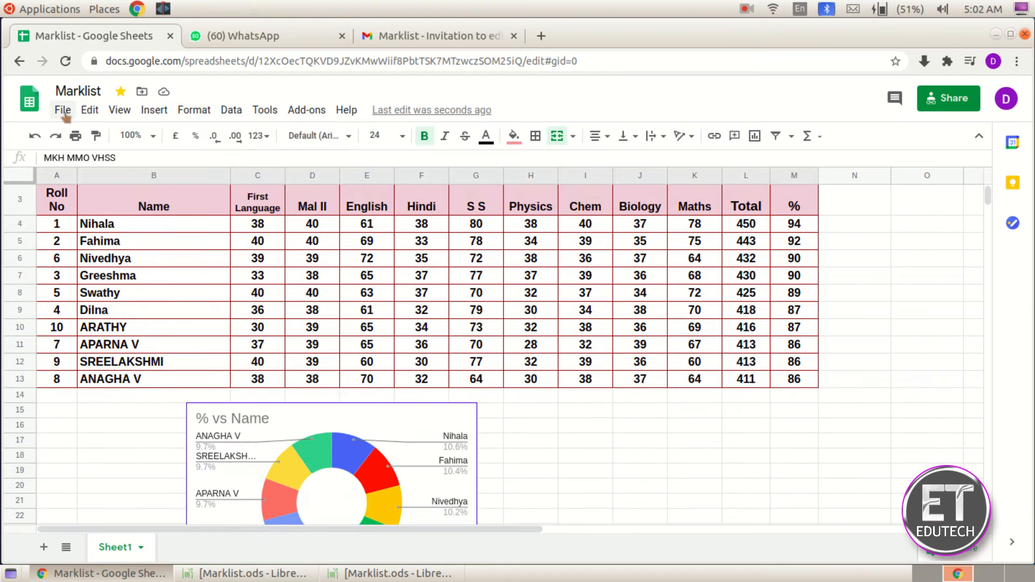
- Preview the print settings for the mark list with its doughnut chart, then cancel and return to the sheet
{"action": "left_click", "coordinate": [62, 112]}
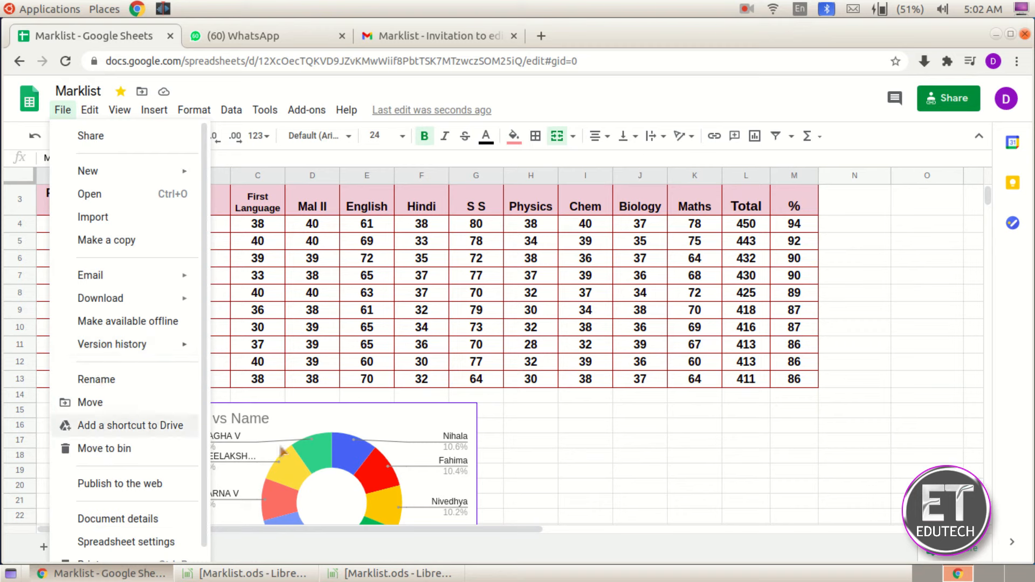
{"action": "left_click", "coordinate": [828, 499]}
{"action": "left_click", "coordinate": [76, 136]}
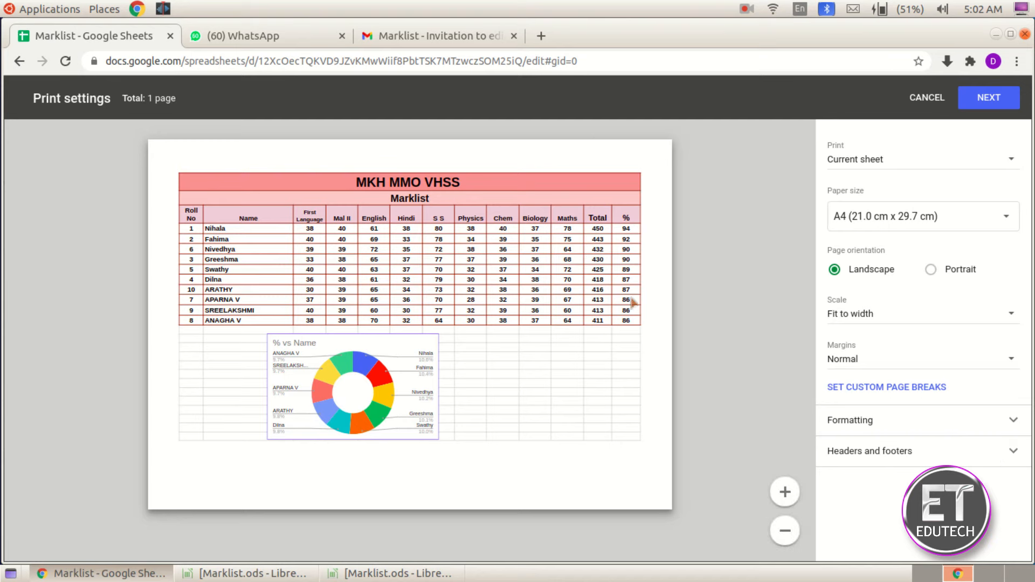
{"action": "left_click", "coordinate": [929, 100]}
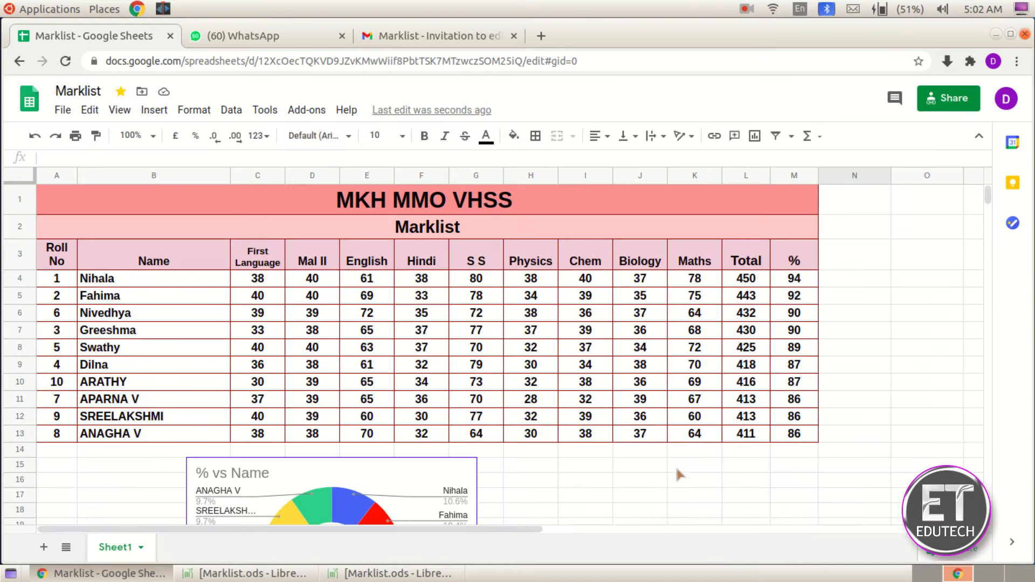